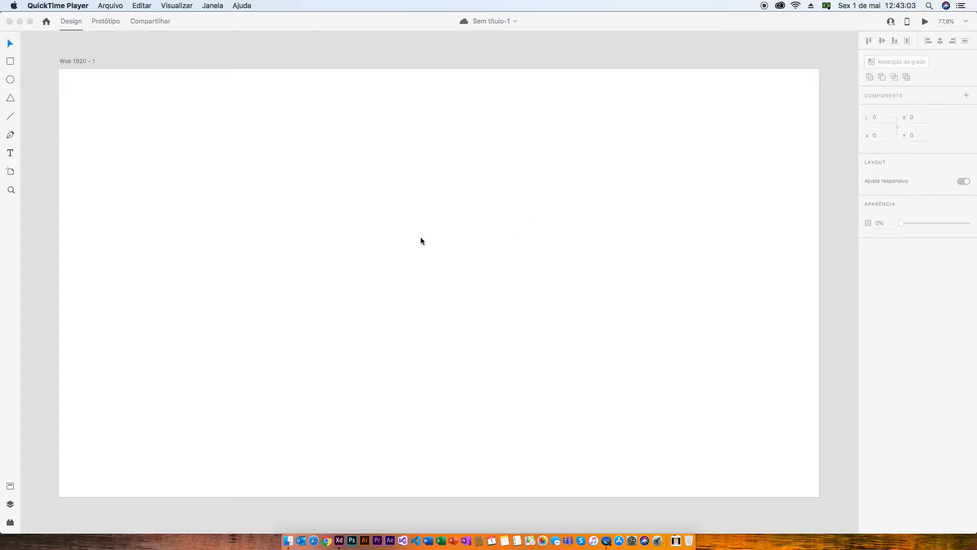
Draw a rectangle about 330 × 102 near the middle of the artboard and save the document.
left_click(10, 61)
left_click_drag(322, 246, 453, 286)
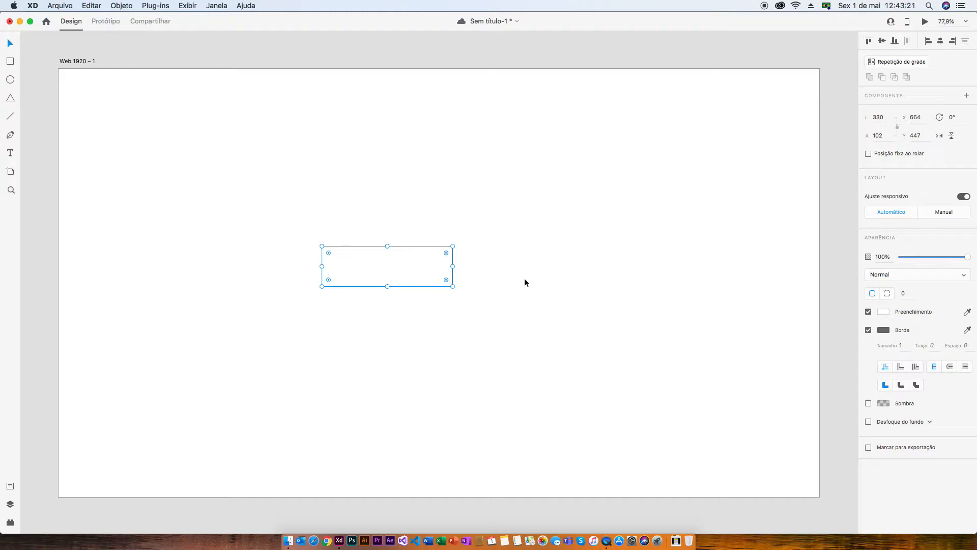
key("super+s")
Fill the rectangle with bright green #29FF8C.
left_click(885, 312)
left_click(848, 308)
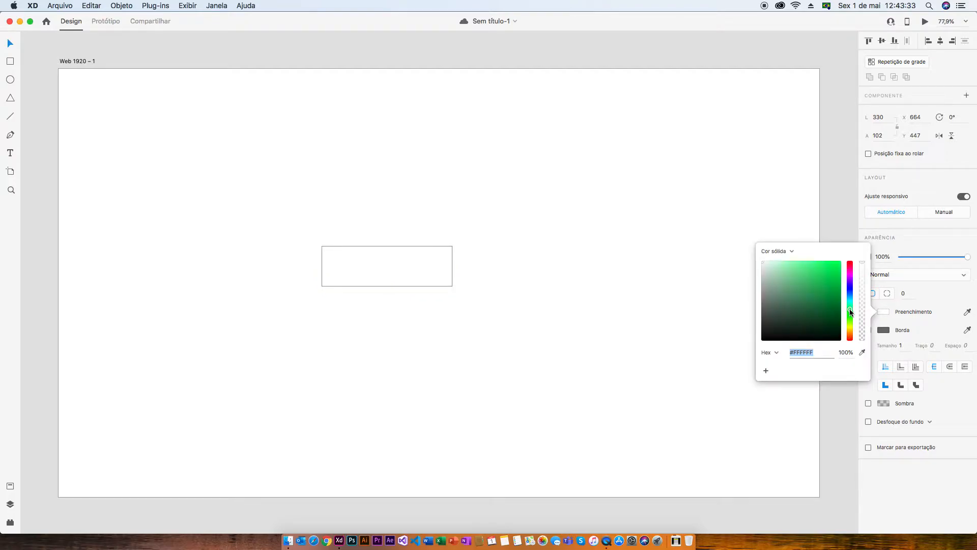
left_click_drag(825, 272, 827, 256)
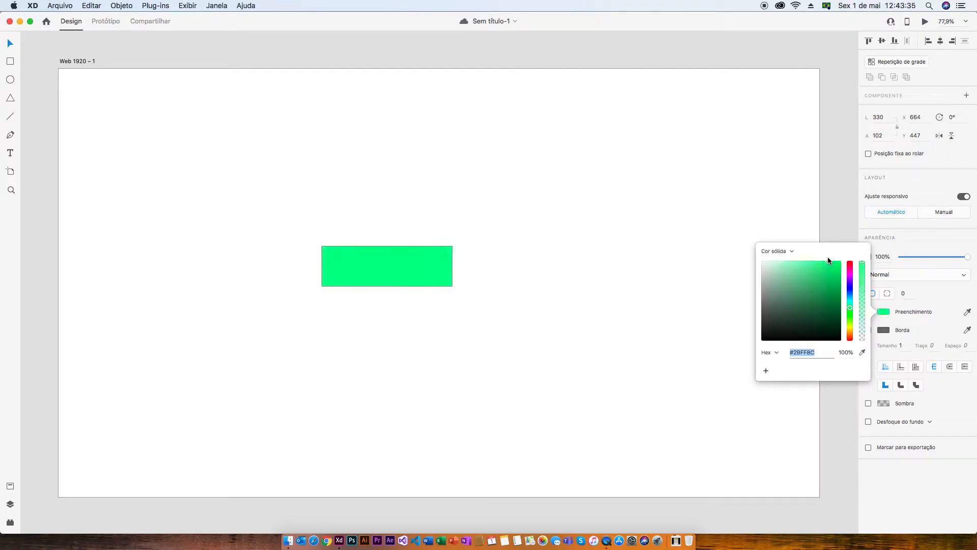
left_click(122, 111)
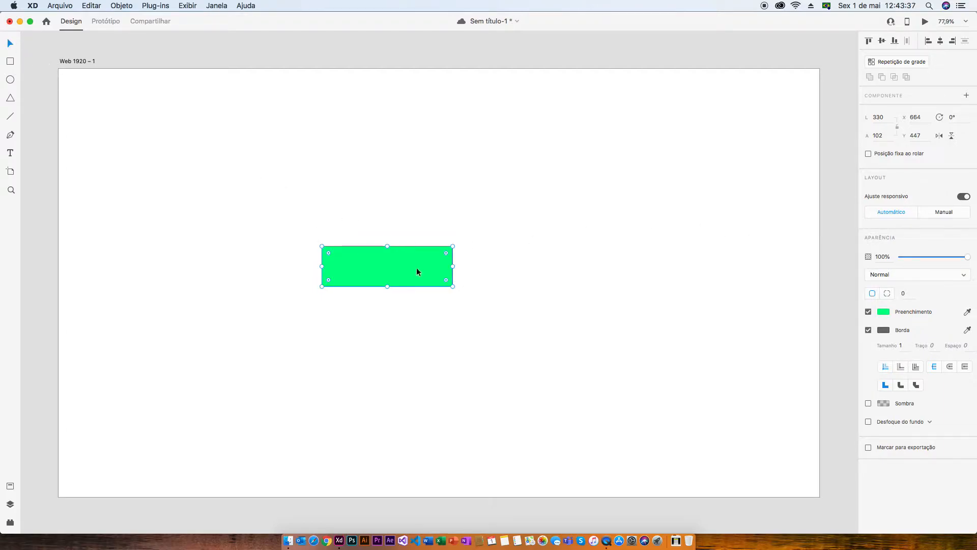
Set the rectangle's fill colour to dark red #B21212.
left_click(882, 312)
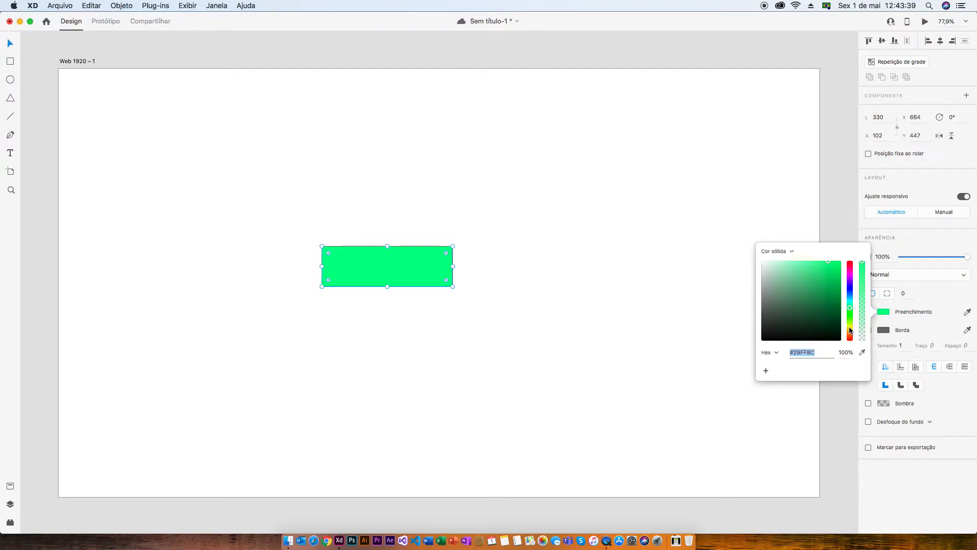
left_click(849, 262)
mouse_move(803, 262)
left_mouse_down()
mouse_move(811, 277)
mouse_move(831, 282)
left_mouse_up()
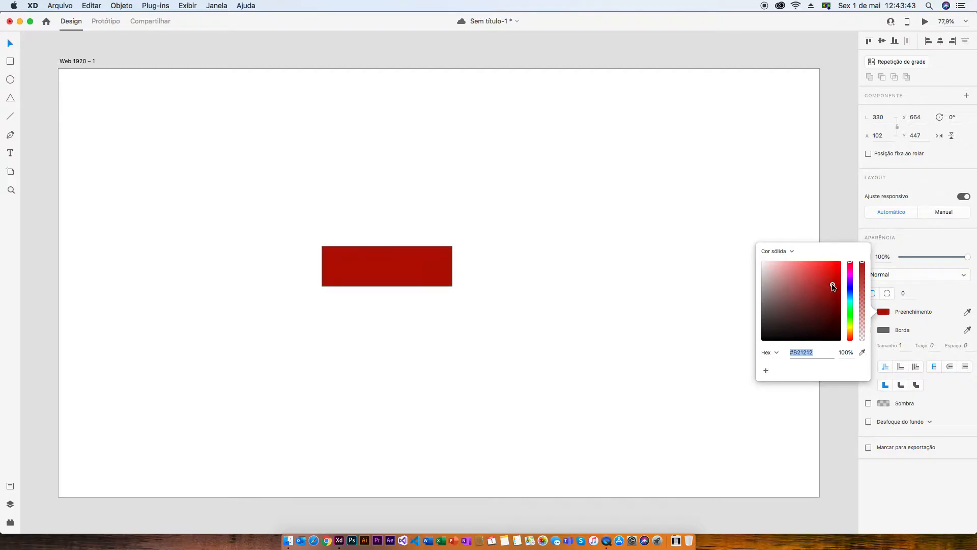
left_click(905, 316)
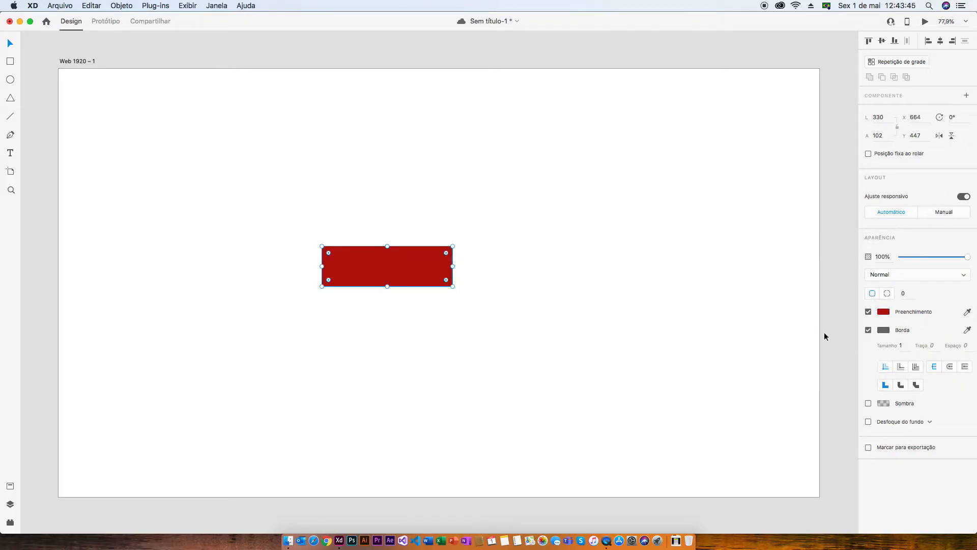
left_click(568, 241)
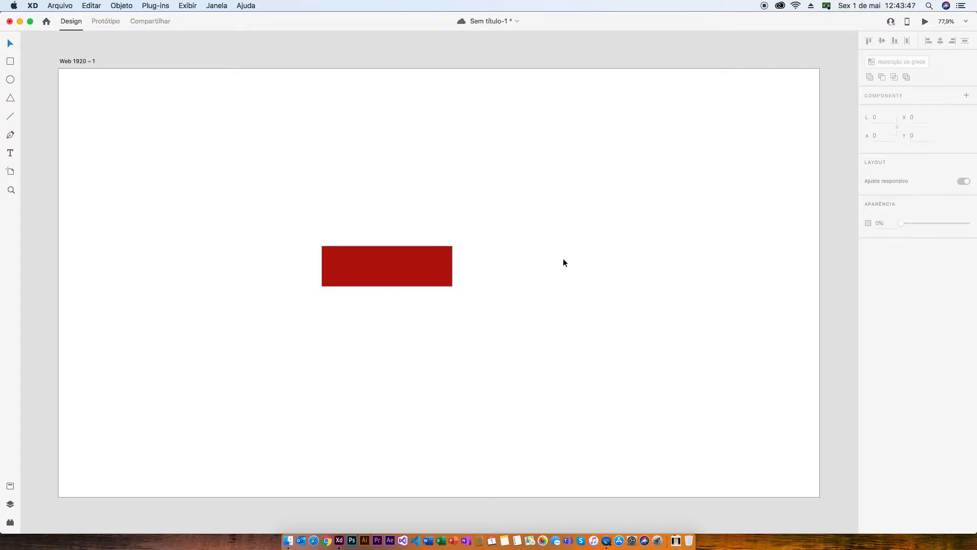
Move the red rectangle to about X 788, Y 482 and resize it to about 304 × 90.
left_click_drag(431, 266, 480, 280)
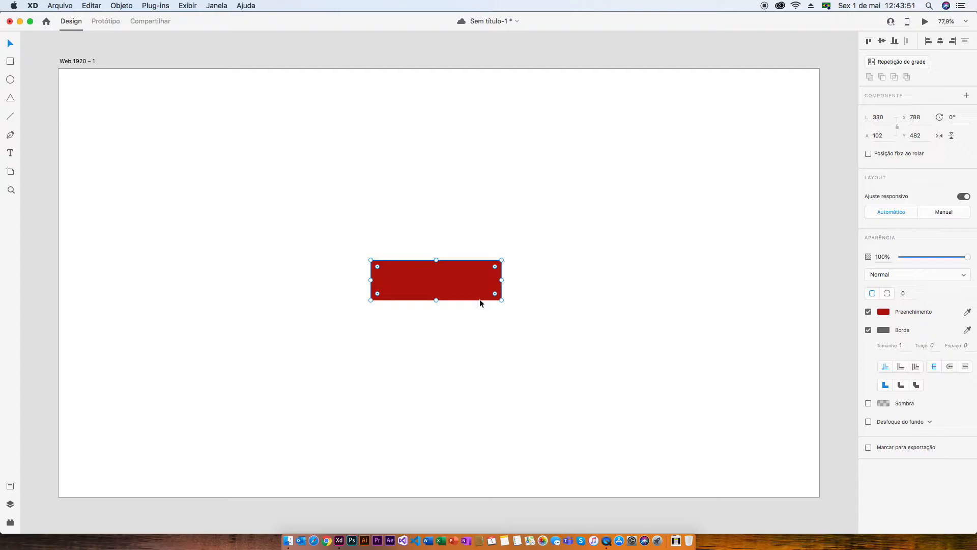
left_click_drag(437, 300, 436, 294)
left_click_drag(502, 278, 491, 276)
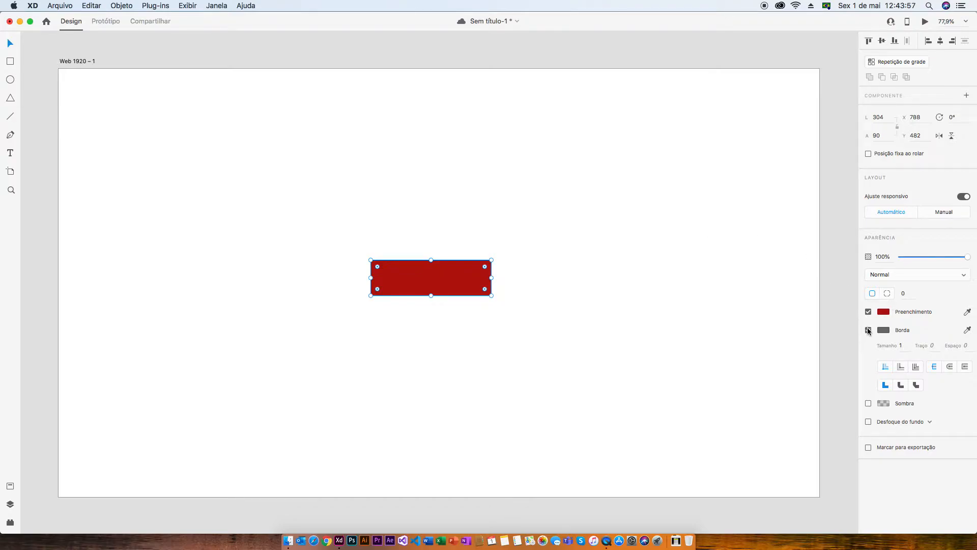
Remove the red rectangle's border and set its corner radius to 5.
left_click(868, 331)
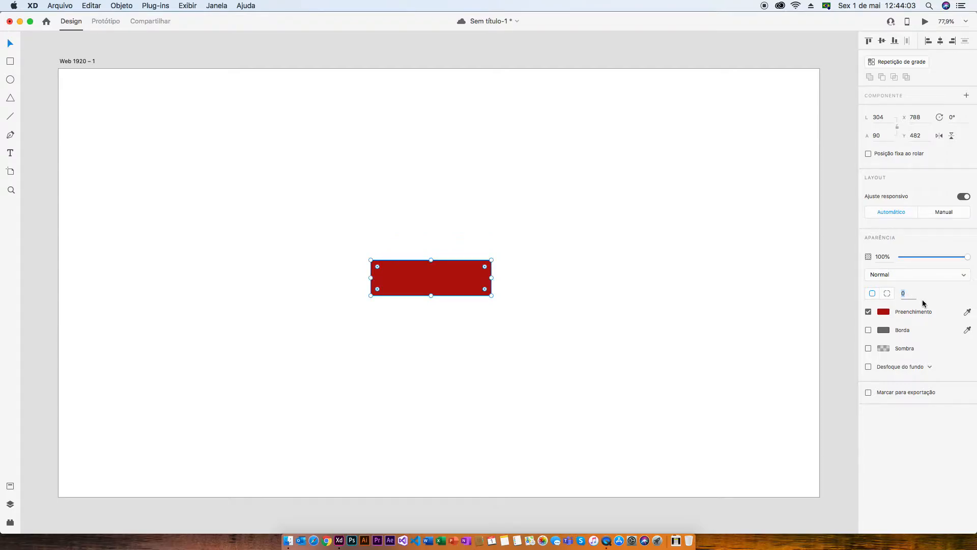
type("5")
key("Tab")
left_click(550, 270)
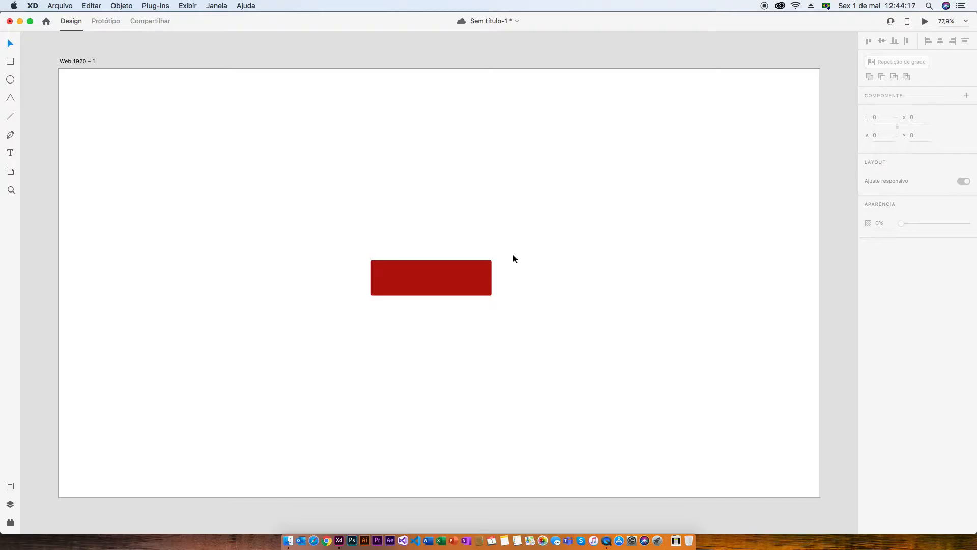
Add the text "Compre agora!" on top of the red rectangle.
left_click(472, 279)
key("t")
left_click(431, 279)
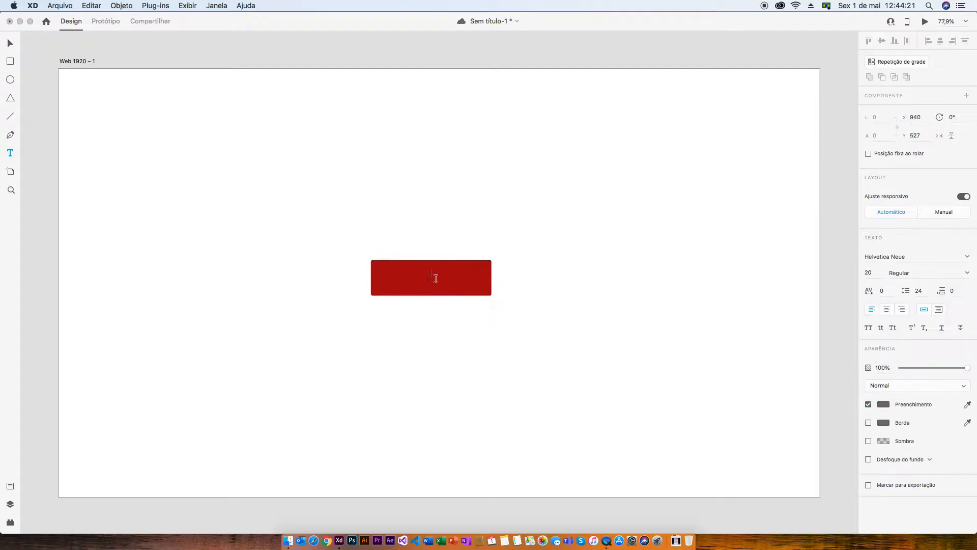
type("Compre agora!")
Set the "Compre agora!" text's font to Montserrat and its fill to white #FFFFFF.
left_click(883, 404)
left_click(925, 256)
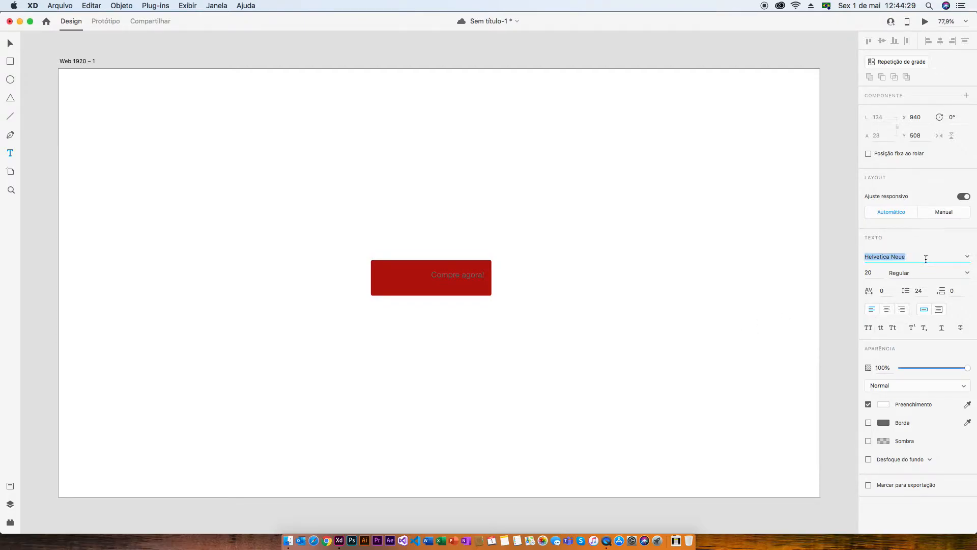
type("Montserrat")
key("Return")
left_click(456, 277)
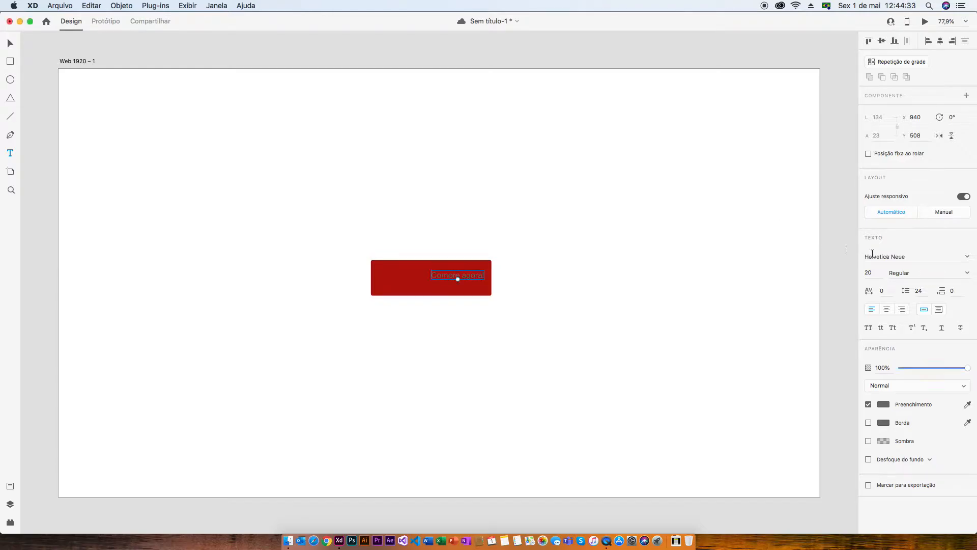
type("Mont")
left_click(883, 404)
type("ffffff")
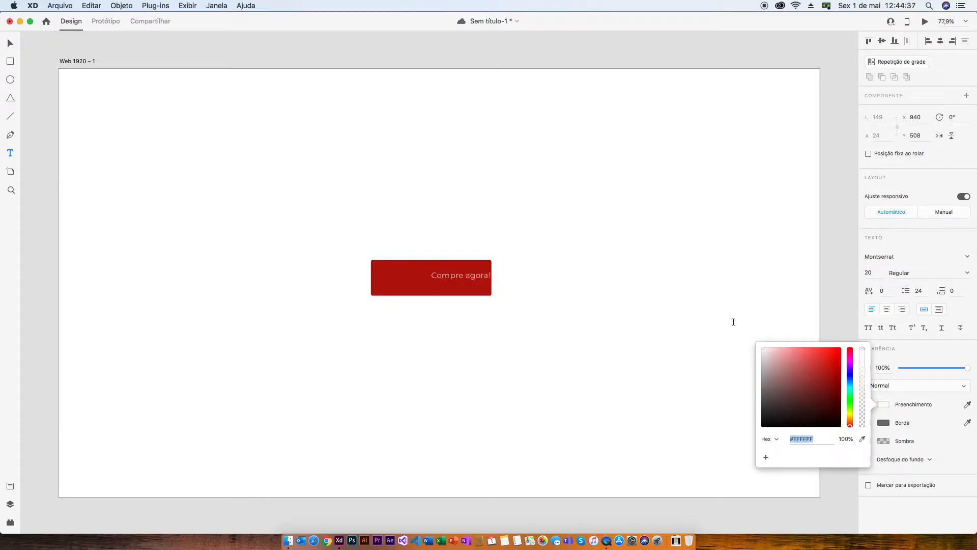
left_click(731, 327)
Make the "Compre agora!" text centre-aligned and Bold, positioned in the middle of the red rectangle.
left_click(885, 309)
left_click_drag(464, 274, 434, 277)
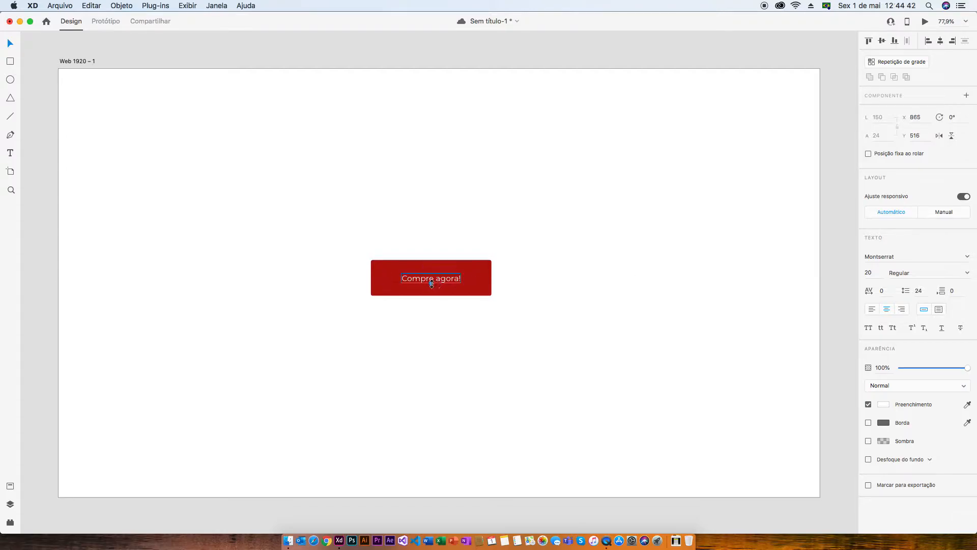
left_click(966, 275)
left_click(896, 368)
left_click_drag(446, 278, 432, 284)
Enlarge the "Compre agora!" text by five size increments.
key("super+shift+period")
key("super+shift+period")
key("super+shift+period")
key("super+shift+period")
key("super+shift+period")
left_click(551, 267)
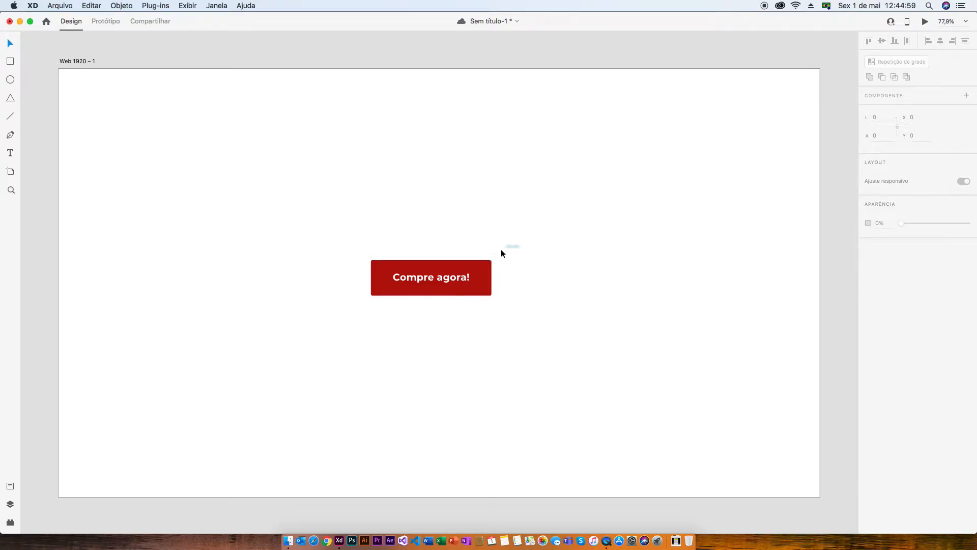
Group the red rectangle with its text and move the group to about X 97, Y 159 in the artboard's upper-left area.
left_click_drag(506, 249, 356, 308)
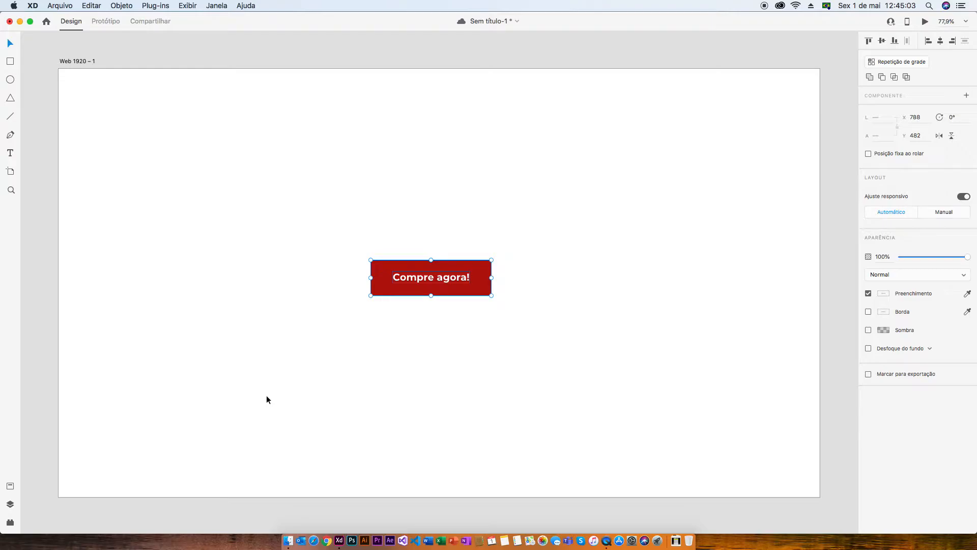
left_click(278, 371)
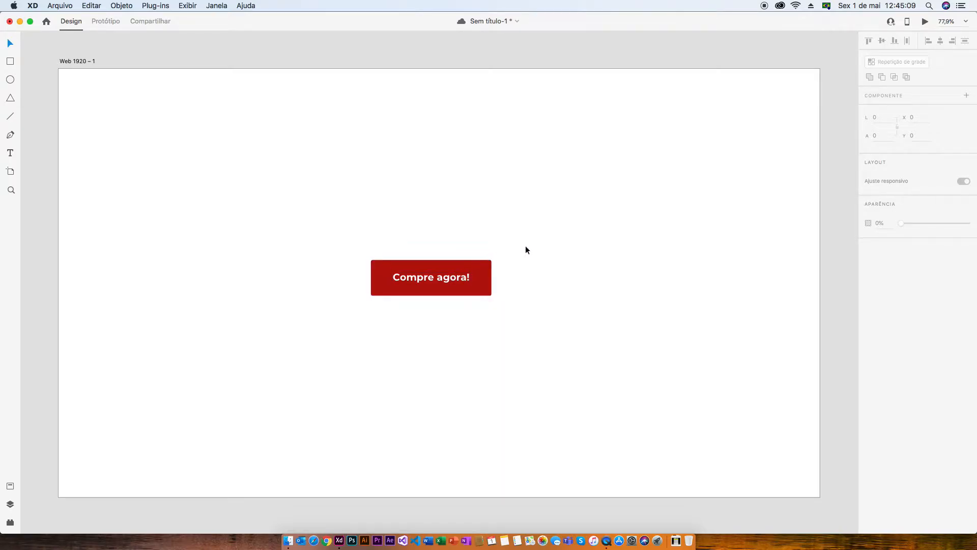
left_click(476, 269)
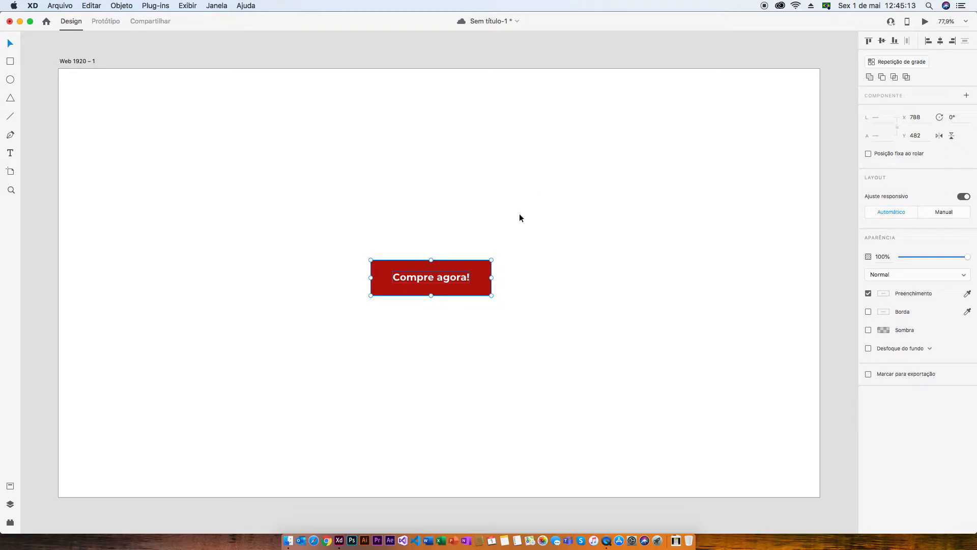
key("super+g")
left_click_drag(468, 279, 210, 160)
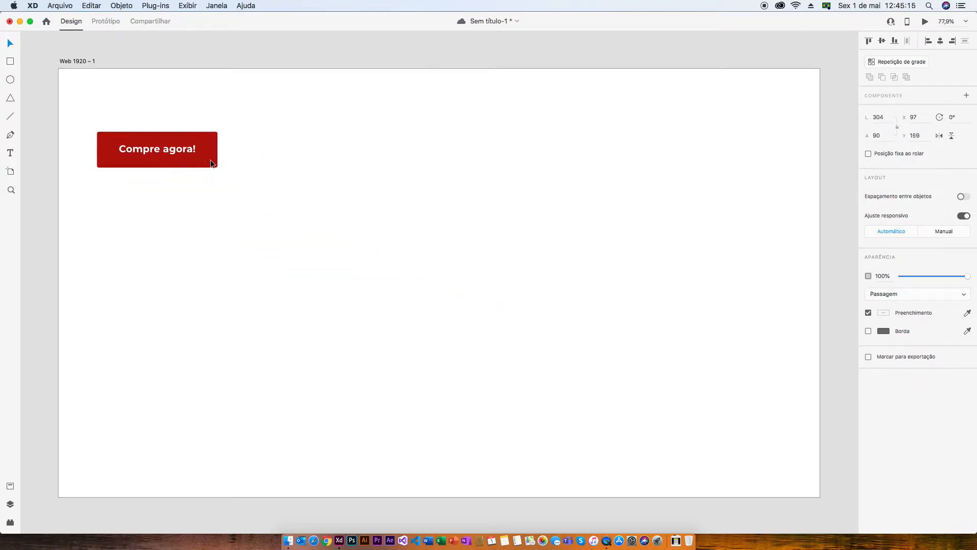
Add a "Call to action" caption below the "Compre agora!" button.
key("t")
left_click(157, 189)
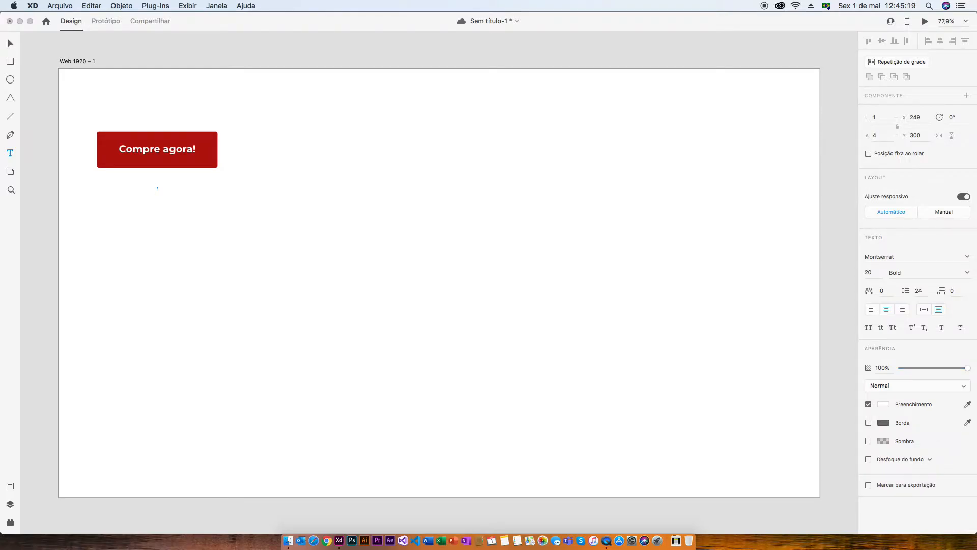
key("super+z")
left_click(158, 184)
type("Call to action")
key("Escape")
Set the "Call to action" caption's fill to a near-black colour.
left_click(884, 404)
left_click(785, 416)
key("Escape")
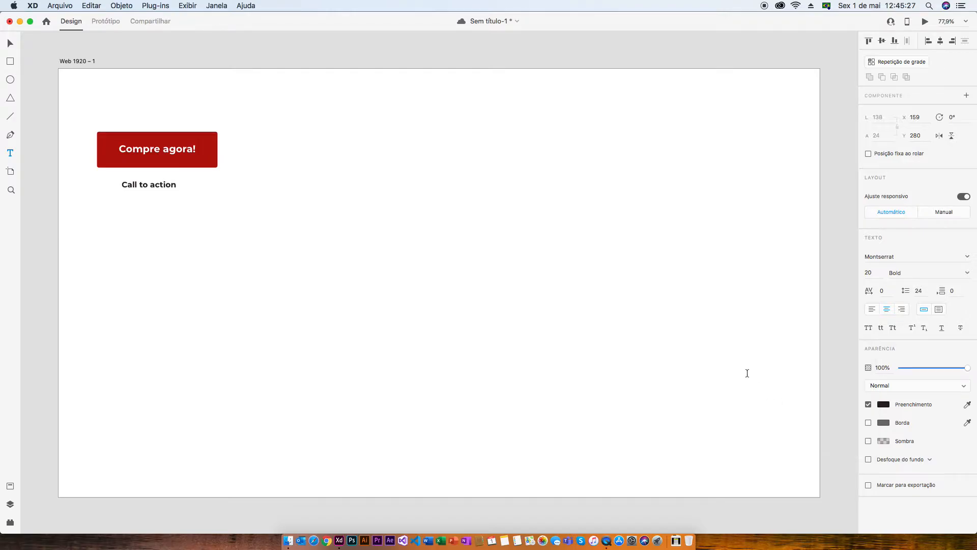
Centre the "Call to action" caption just beneath the button and save the document.
left_click_drag(169, 187, 176, 181)
left_click(221, 202)
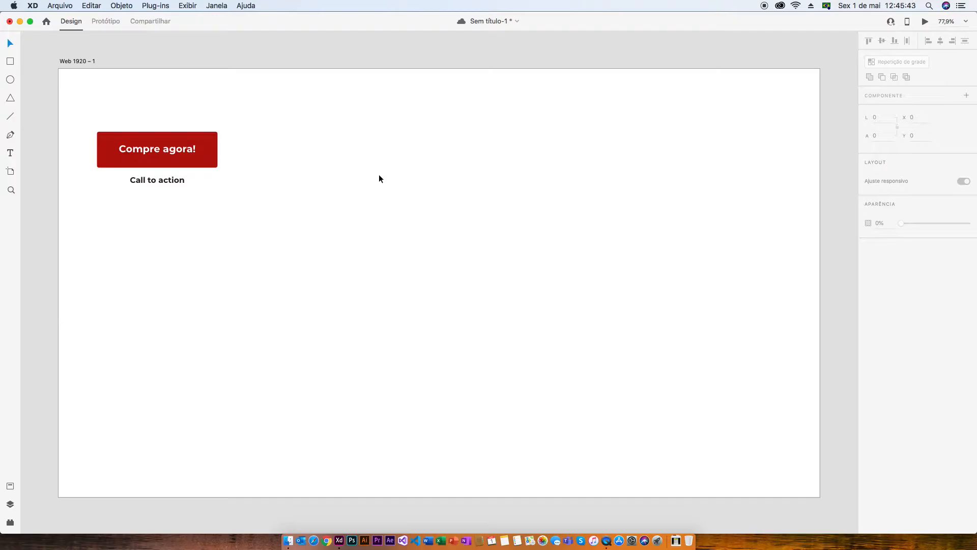
key("super+s")
Draw a borderless rectangle about 258 × 83 near the artboard's middle, filled with the red sampled from the "Compre agora!" button.
key("r")
left_click_drag(354, 251, 456, 283)
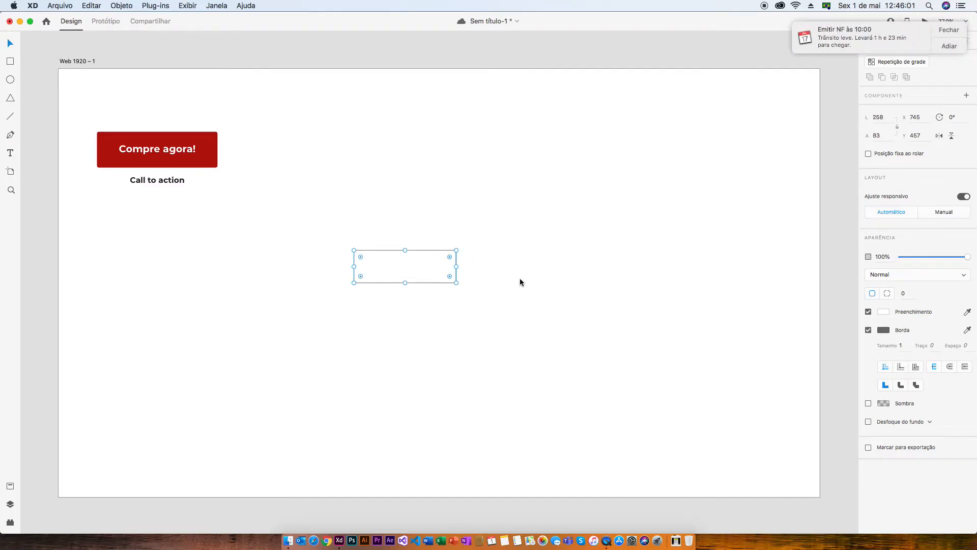
left_click(949, 29)
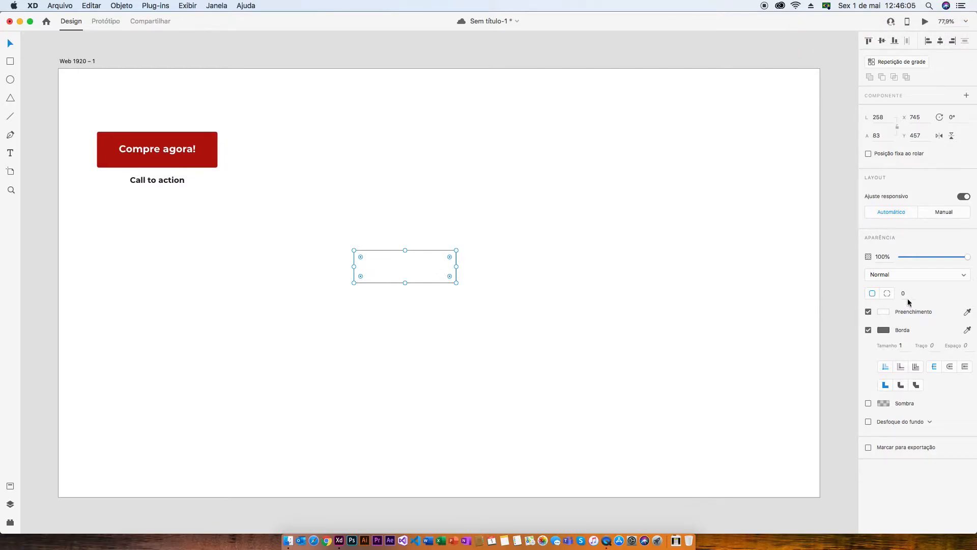
left_click(869, 330)
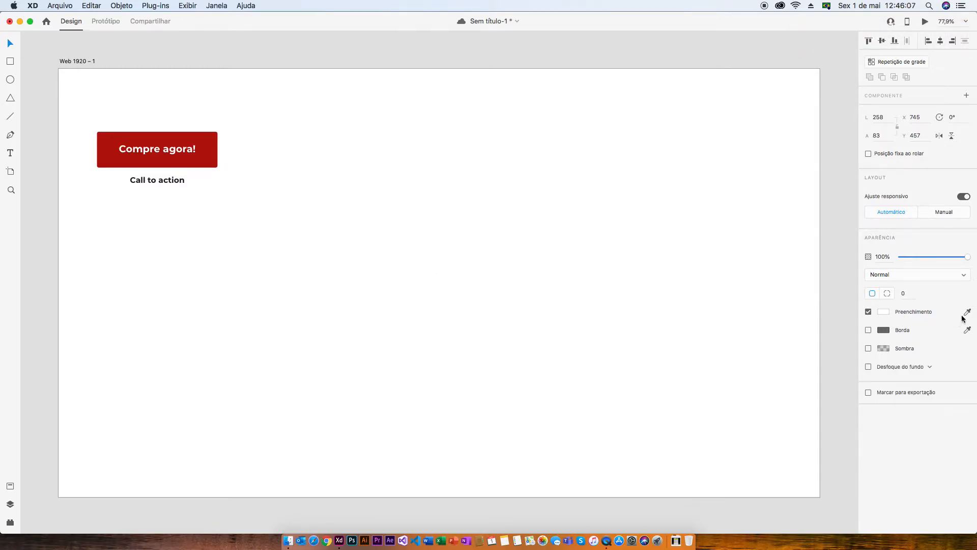
left_click(213, 155)
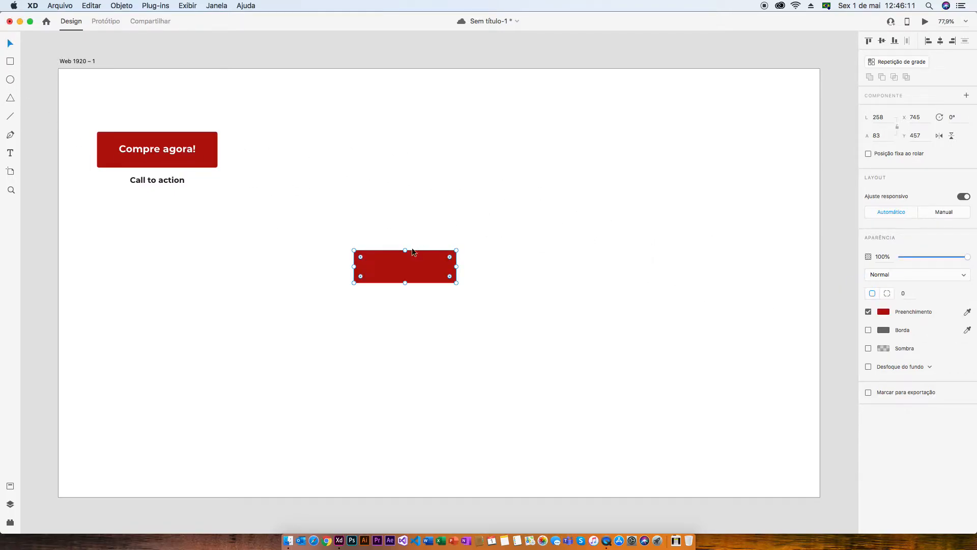
Add the text "Próxima" in the middle of the new red rectangle and colour it white #FFFFFF.
key("t")
left_click(405, 267)
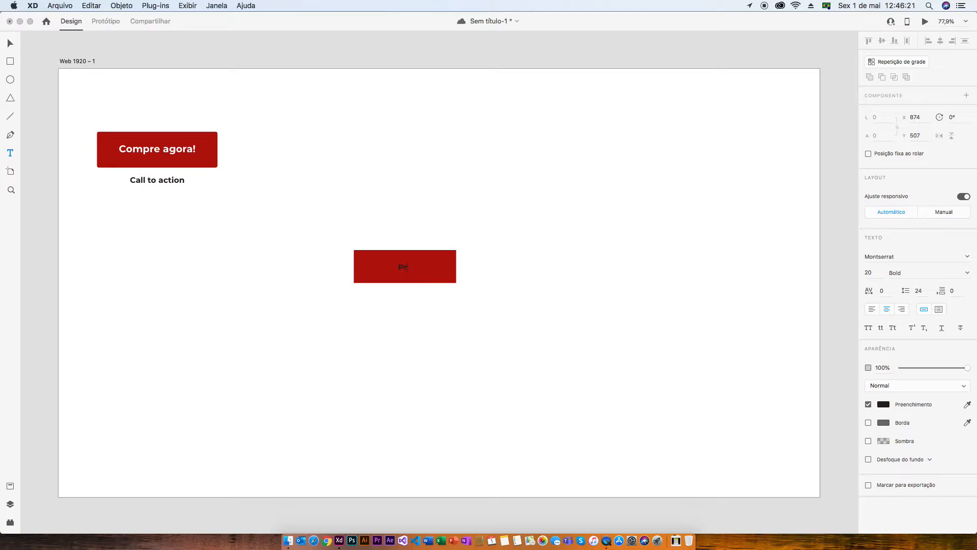
key("Escape")
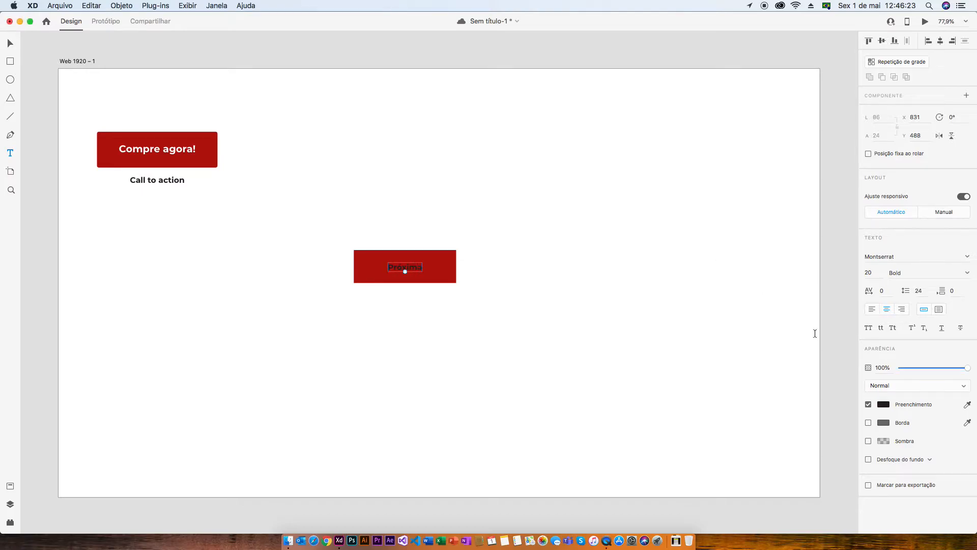
left_click(882, 404)
type("ffffff")
key("Return")
key("Escape")
Set the "Próxima" text's font size to 25 and centre it on the rectangle.
left_click(868, 272)
type("25")
key("Return")
key("Escape")
left_click_drag(417, 266, 416, 267)
Group the "Próxima" text with its red rectangle.
left_click(442, 261, "shift")
key("super+g")
left_click(516, 259)
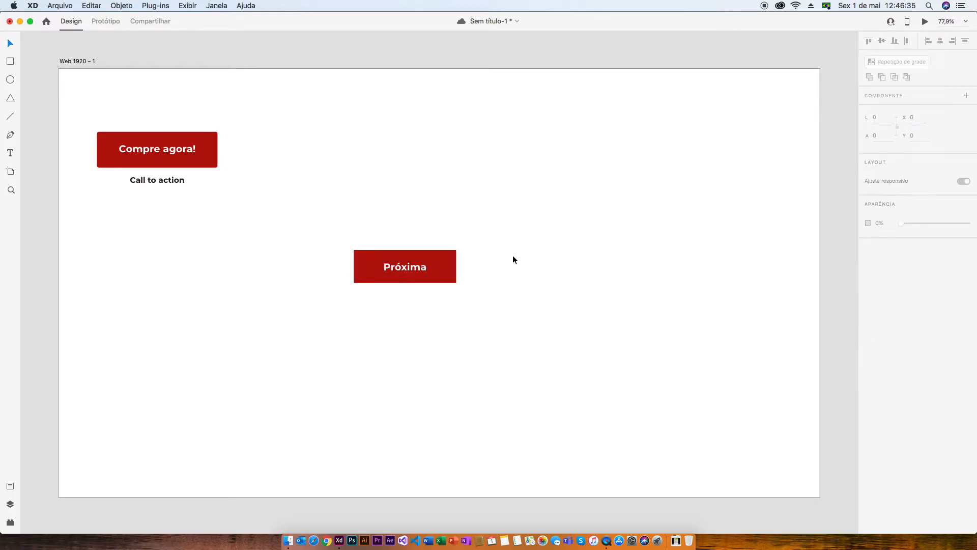
Shift the "Próxima" text to the left inside its button group in five nudges.
left_click(420, 267)
left_click(419, 267)
key("Left")
key("Left")
key("Left")
key("Left")
key("Left")
Add a ">" text symbol to the right of "Próxima" and align it vertically with the label.
key("t")
left_click(438, 262)
type(">")
key("Escape")
left_click_drag(438, 264, 440, 271)
left_click(550, 285)
Delete the ">" text symbol from the "Próxima" button.
left_click(440, 266)
double_click(438, 267)
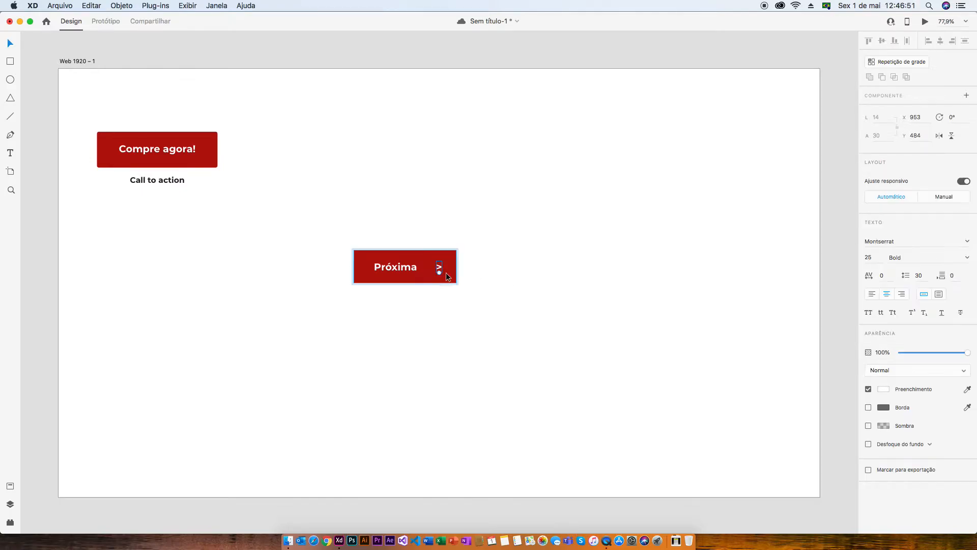
key("BackSpace")
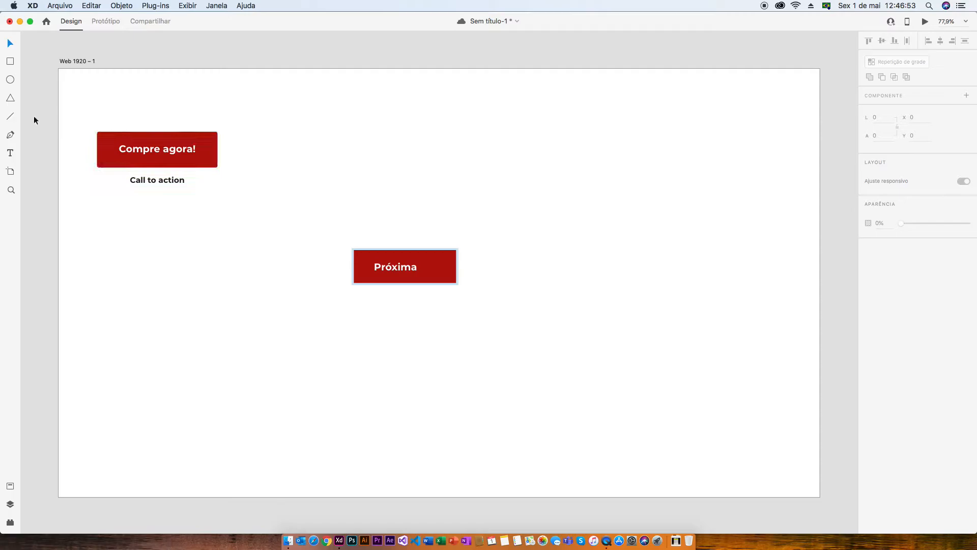
Draw a diagonal line about 14 by 14 inside the red button, beside the "Próxima" text.
left_click_drag(475, 239, 353, 293)
left_click(10, 115)
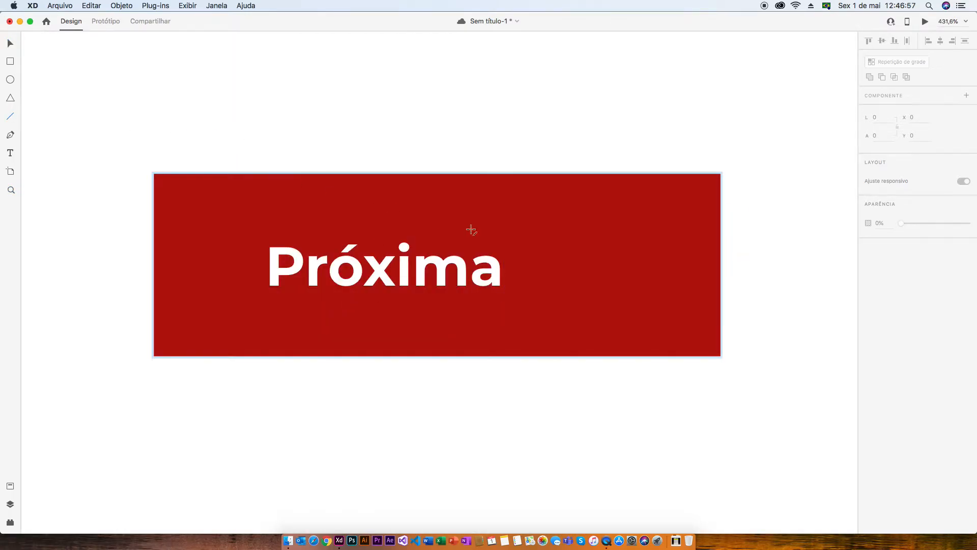
left_click_drag(618, 240, 649, 271)
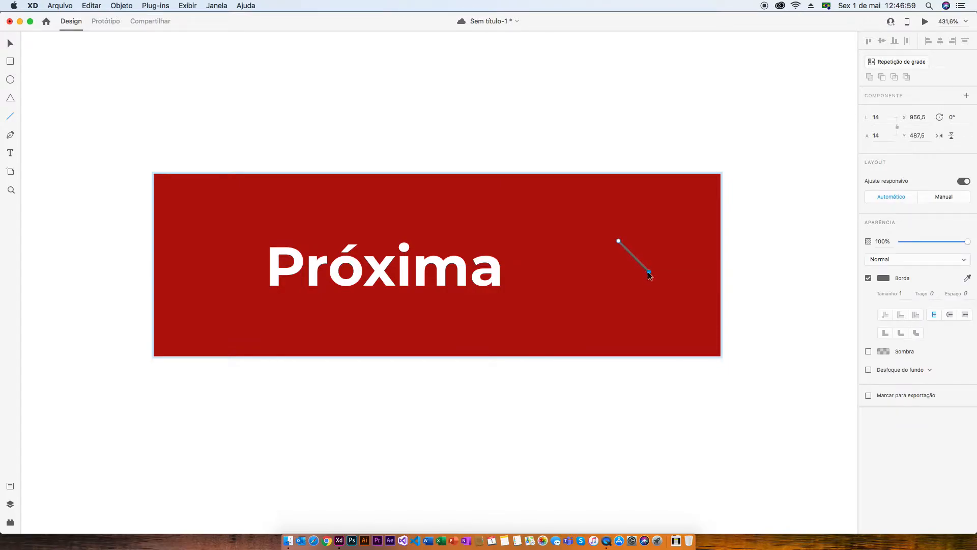
Set the diagonal line's border to size 2, white, with rounded caps.
left_click(900, 293)
type("2")
key("Tab")
left_click(883, 278)
left_click_drag(769, 224, 692, 183)
left_click(692, 183)
left_click(949, 315)
Add a mirrored copy of the line directly below the original so both form an arrow pointing right.
left_click(939, 137)
left_click_drag(643, 245, 643, 276)
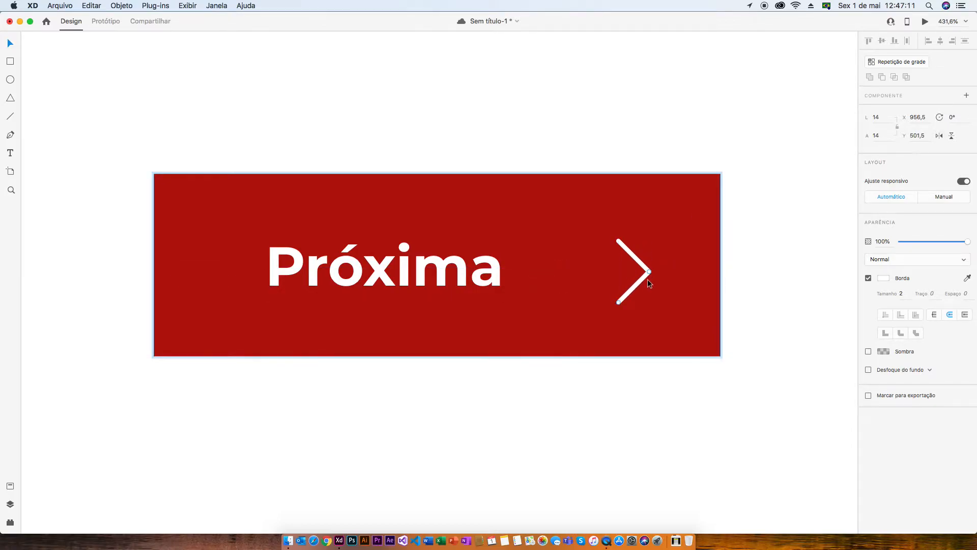
left_click(618, 244, "shift")
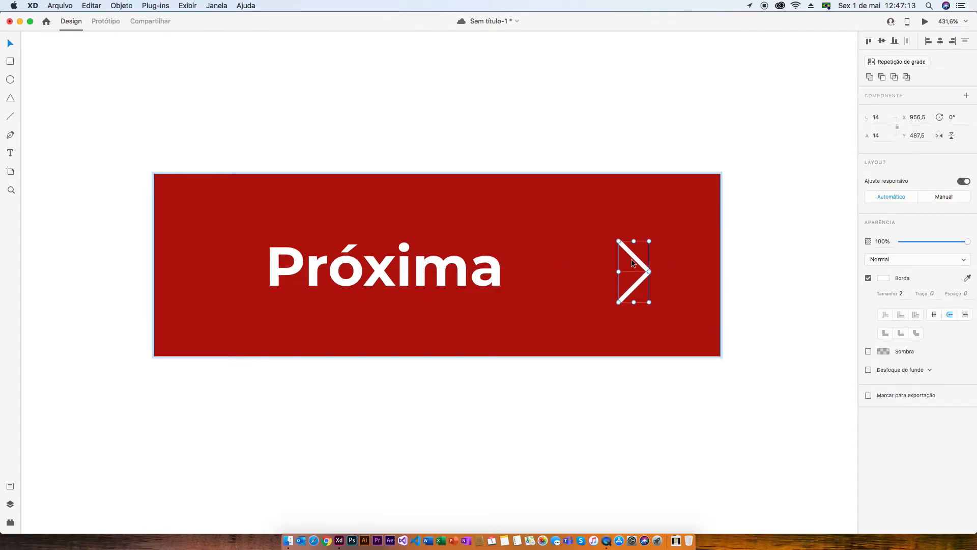
left_click(674, 258)
Flatten the arrow by reducing the upper line's height to 10 and the lower line's height to 9.
left_click(618, 242)
left_click_drag(618, 240, 617, 252)
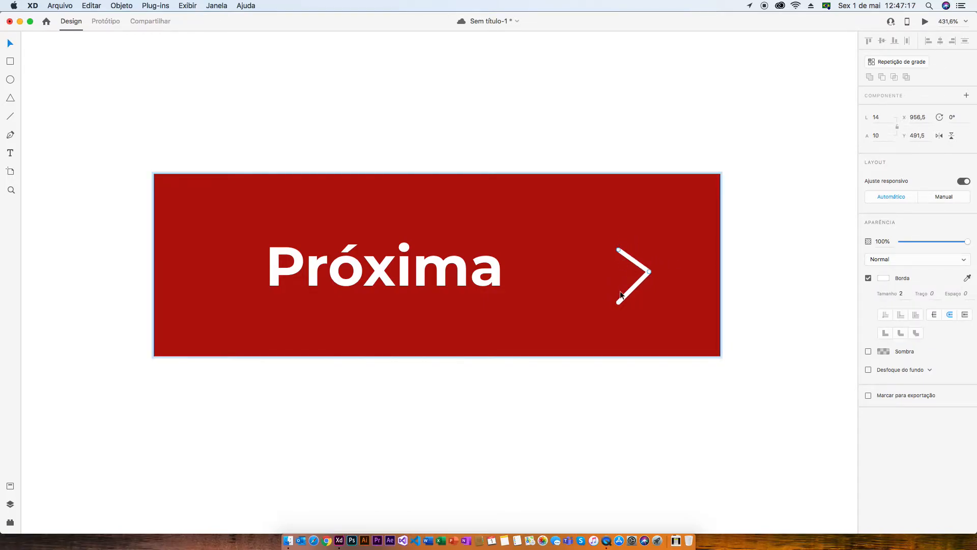
left_click_drag(618, 300, 619, 293)
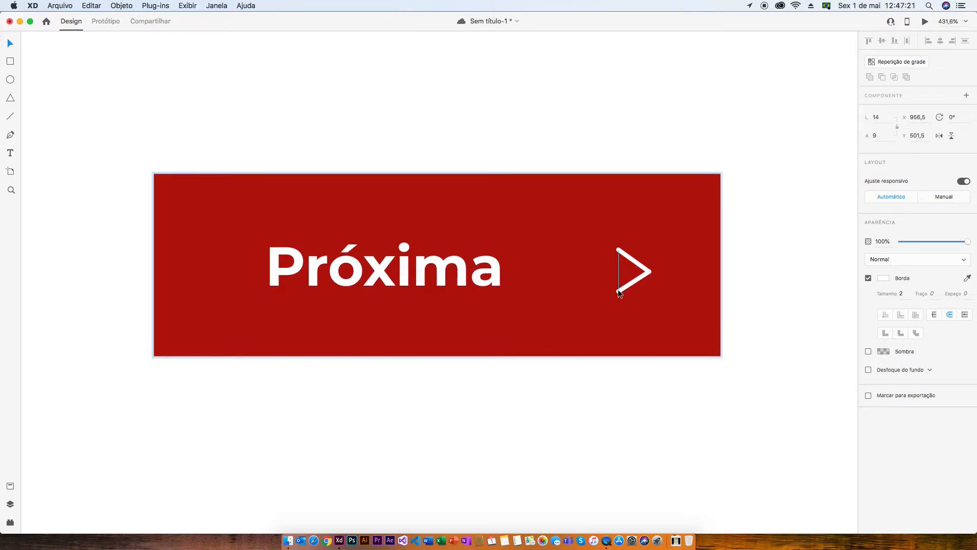
Move both arrow lines closer to the "Próxima" text, to X 950.5 and Y 489.5.
key("Escape")
double_click(639, 276)
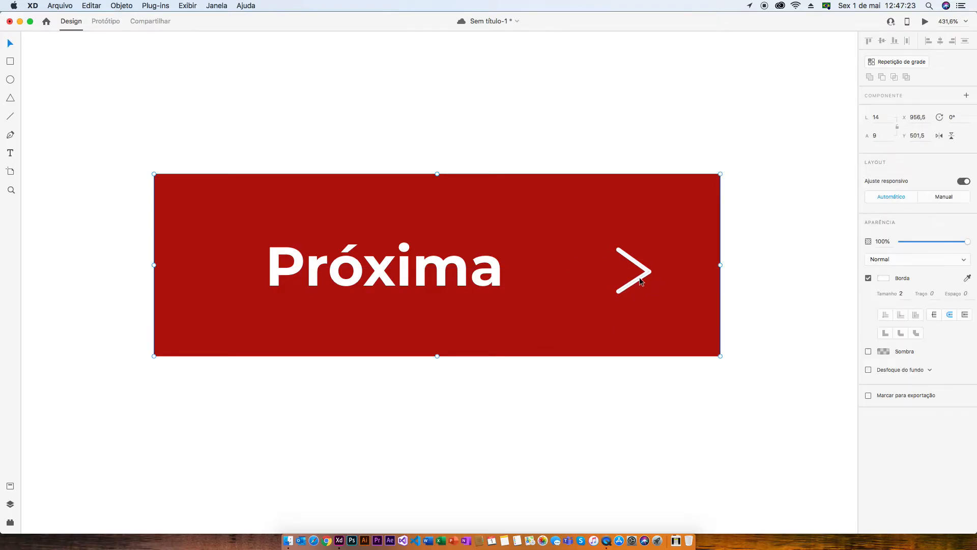
mouse_move(641, 281)
left_mouse_down()
mouse_move(602, 272)
mouse_move(626, 274)
left_mouse_up()
key("super+1")
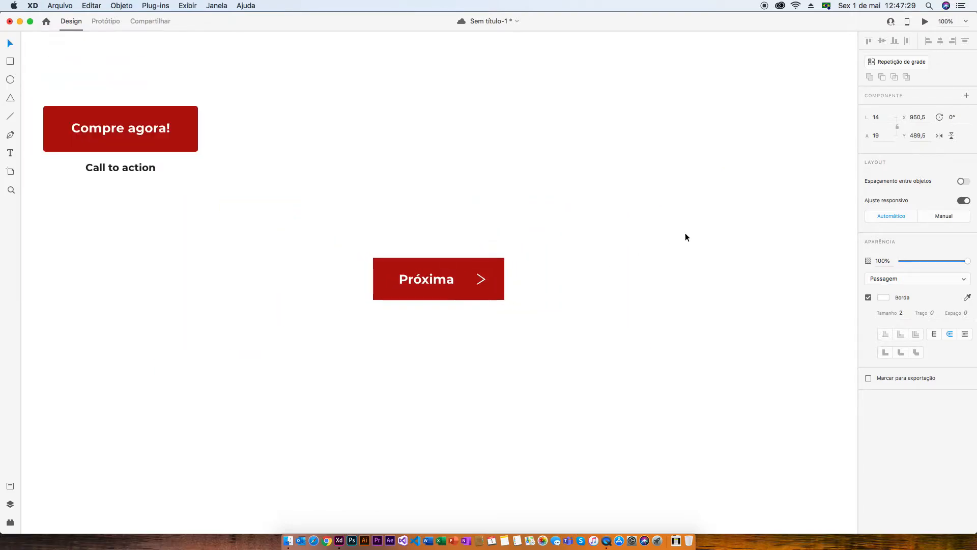
left_click(684, 238)
Move the whole "Próxima" button with its arrow beside the "Compre agora!" button.
key("super+minus")
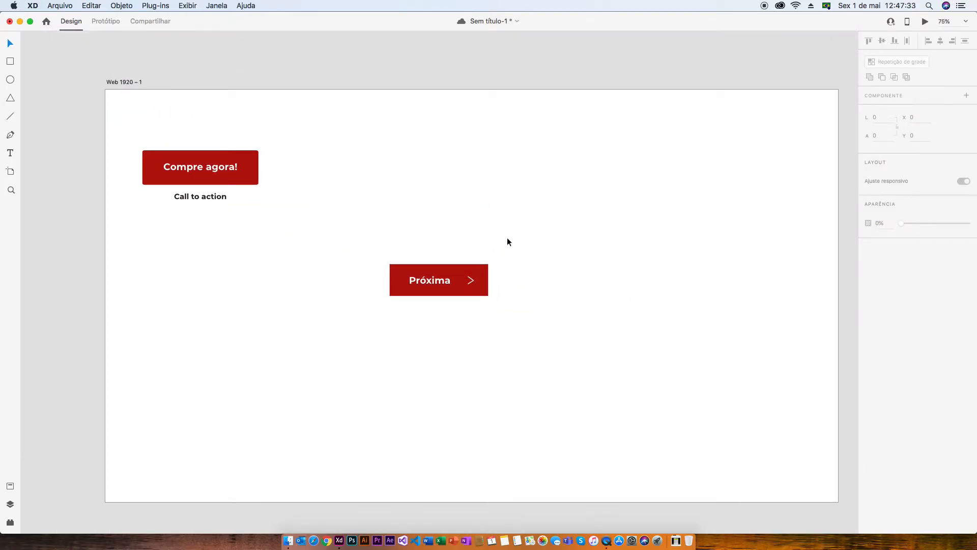
left_click_drag(516, 250, 387, 303)
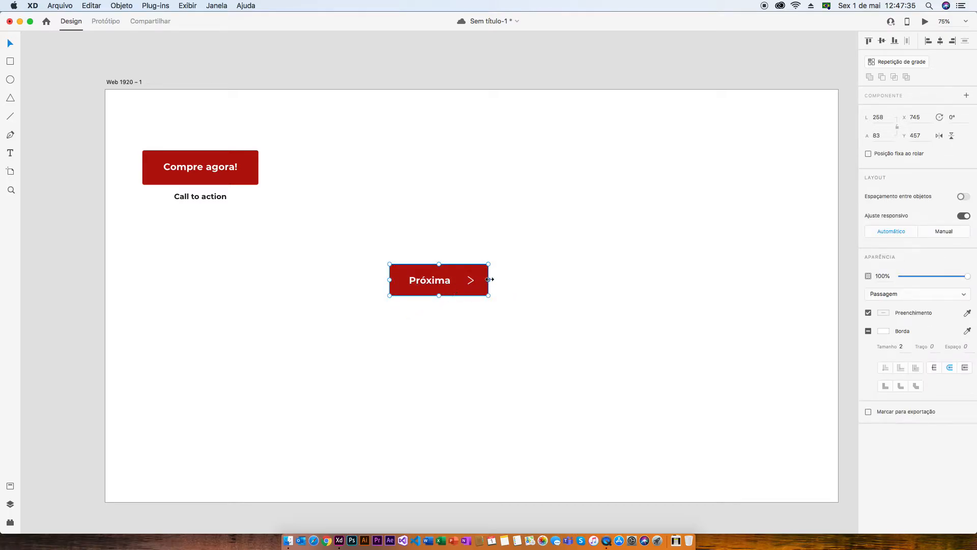
left_click_drag(462, 279, 359, 176)
Place a copy of the "Call to action" caption below the "Próxima" button, change it to "Primário", and save the document.
left_click(215, 196)
key("super+c")
key("super+v")
left_click_drag(222, 200, 361, 197)
double_click(361, 197)
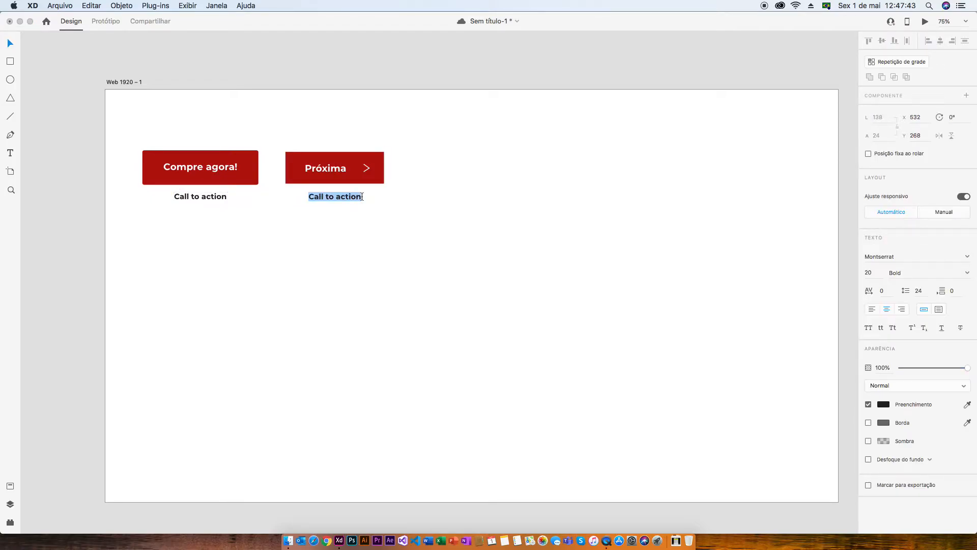
type("Primário")
key("Escape")
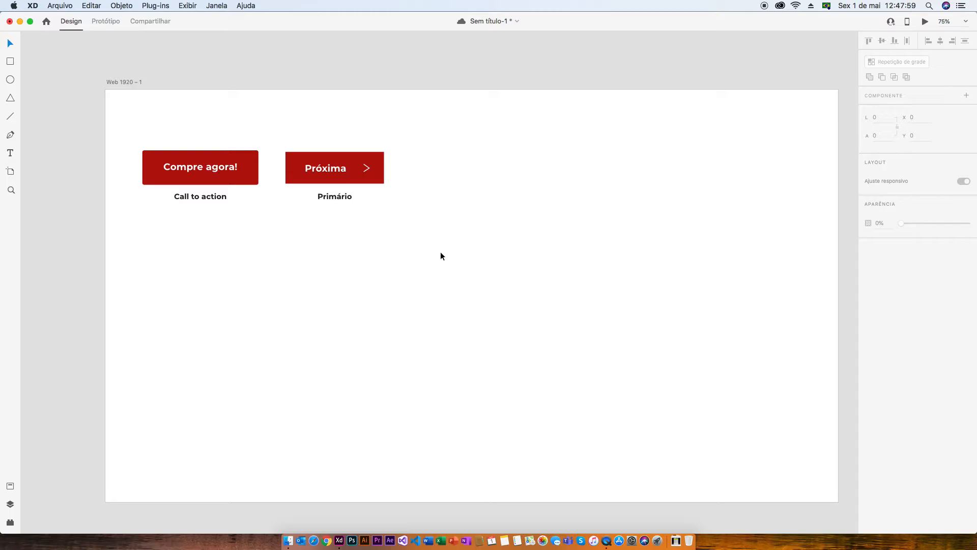
key("super+s")
Duplicate the "Próxima" button into the empty area near the artboard's centre.
left_click(357, 179)
double_click(375, 173)
left_click_drag(375, 169, 518, 319)
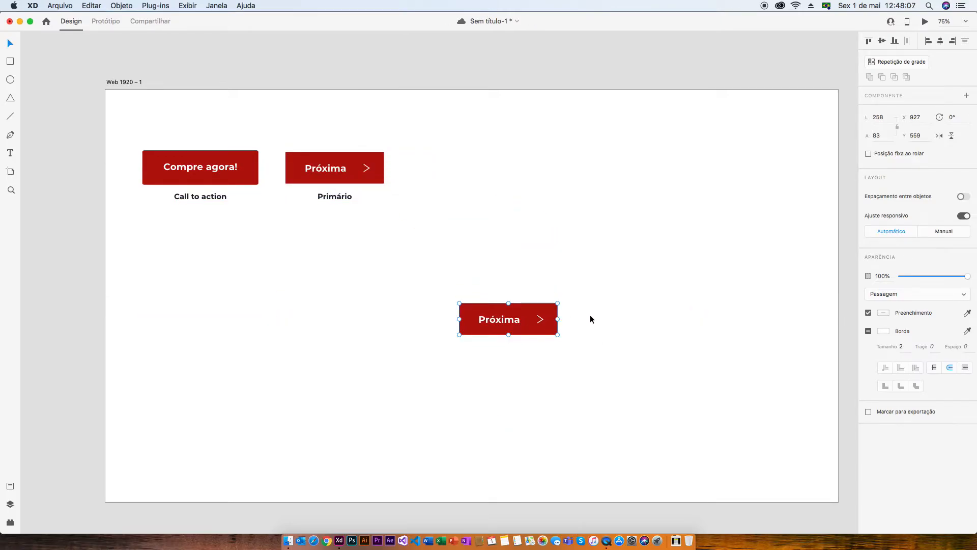
left_click_drag(526, 328, 420, 331)
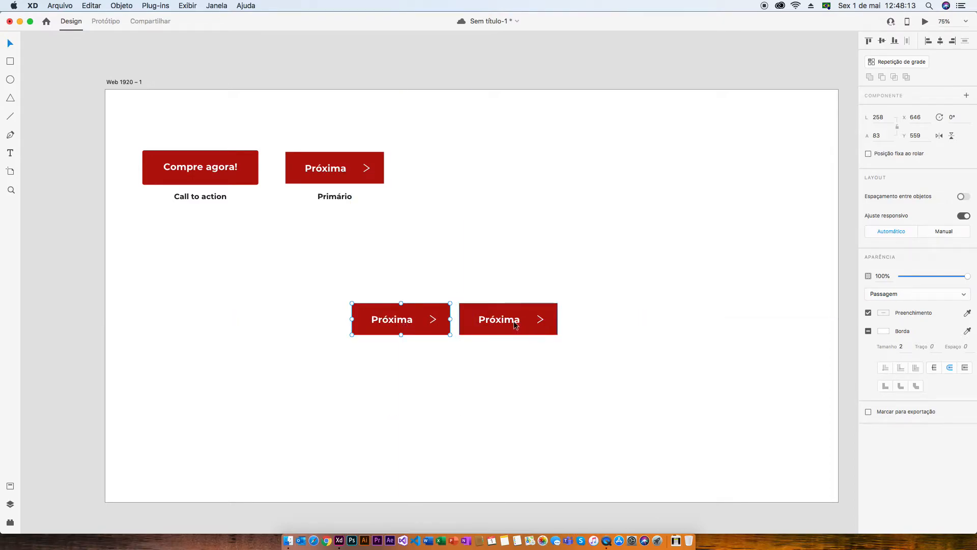
left_click(543, 319)
left_click(444, 331)
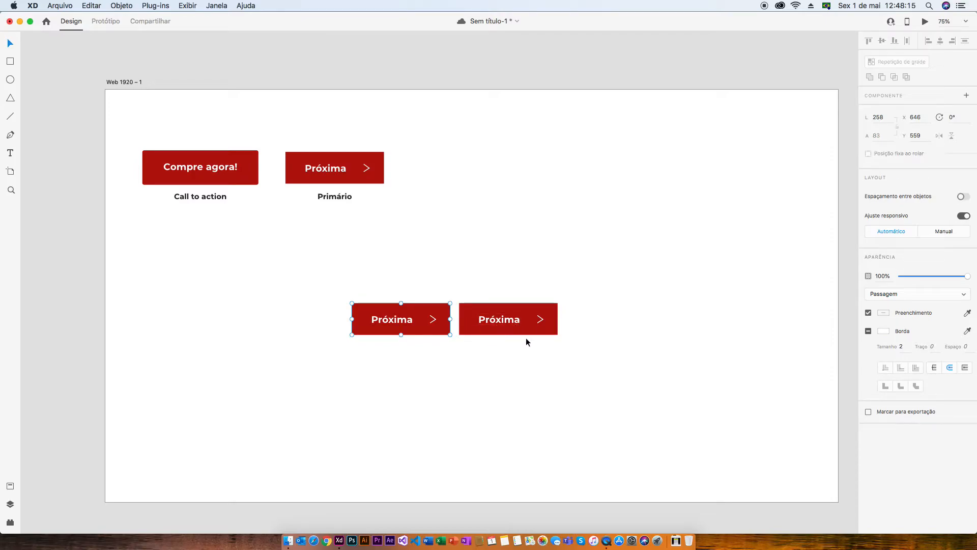
key("Delete")
Delete the arrow from the duplicated "Próxima" button.
left_click(539, 323)
double_click(542, 325)
key("Delete")
Centre the duplicated button's text in its rectangle and change it to "Gravar".
left_click(508, 322)
left_click_drag(510, 325, 516, 319)
double_click(516, 318)
type("Gravar")
key("Escape")
key("Escape")
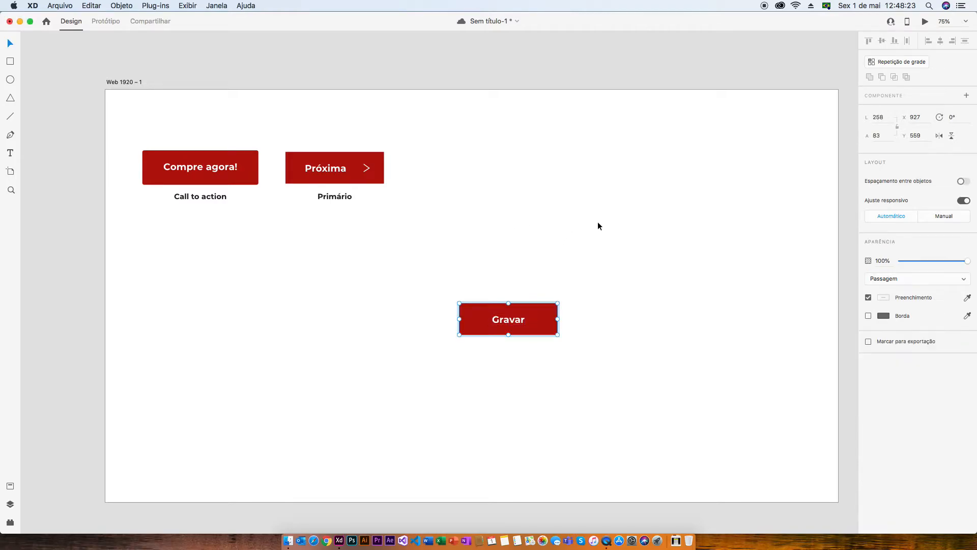
Duplicate the "Gravar" button to its left, change the copy's text to "Deletar", and save the document.
left_click_drag(534, 318, 430, 312)
double_click(410, 318)
key("super+a")
type("Deletar")
key("Escape")
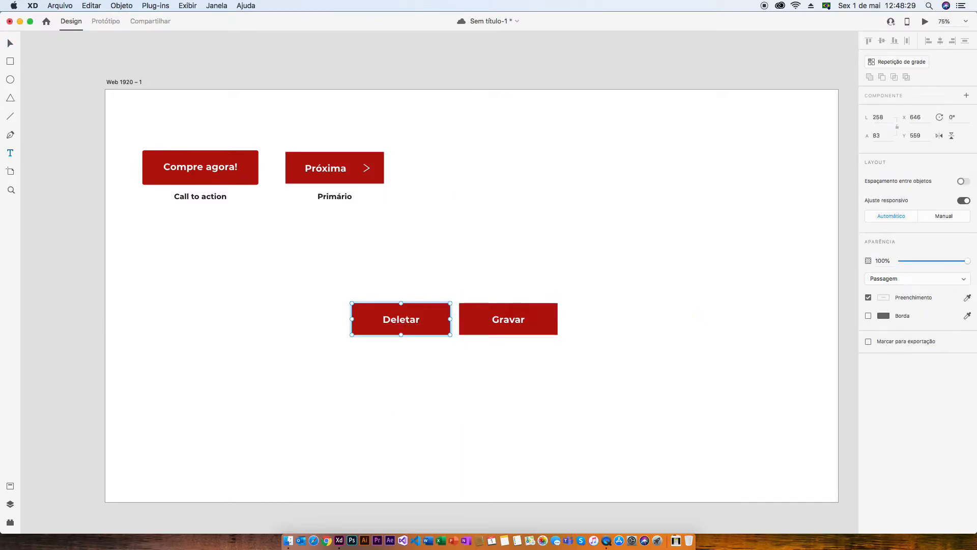
key("Escape")
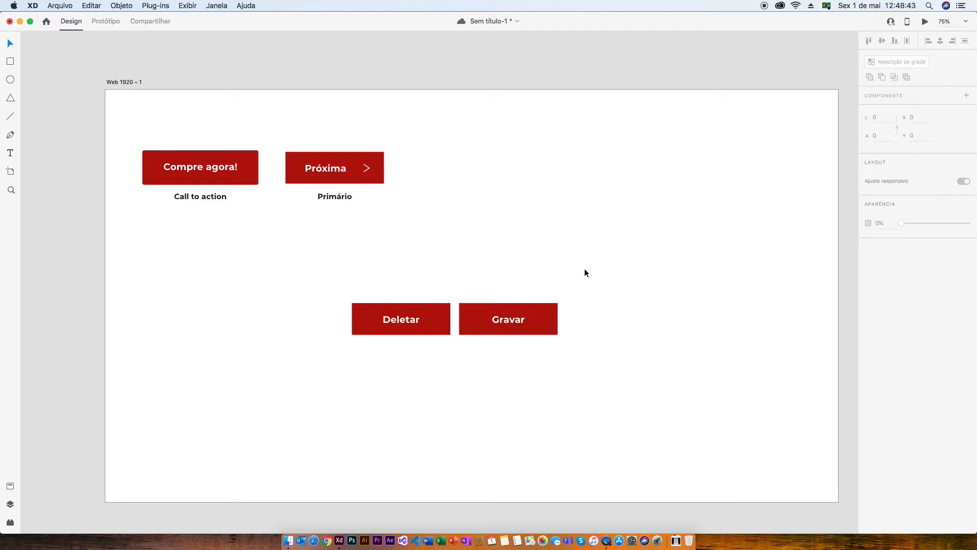
key("super+s")
Give the "Deletar" rectangle a border in the red sampled from the "Gravar" button and a white fill sampled from the artboard.
left_click(432, 320)
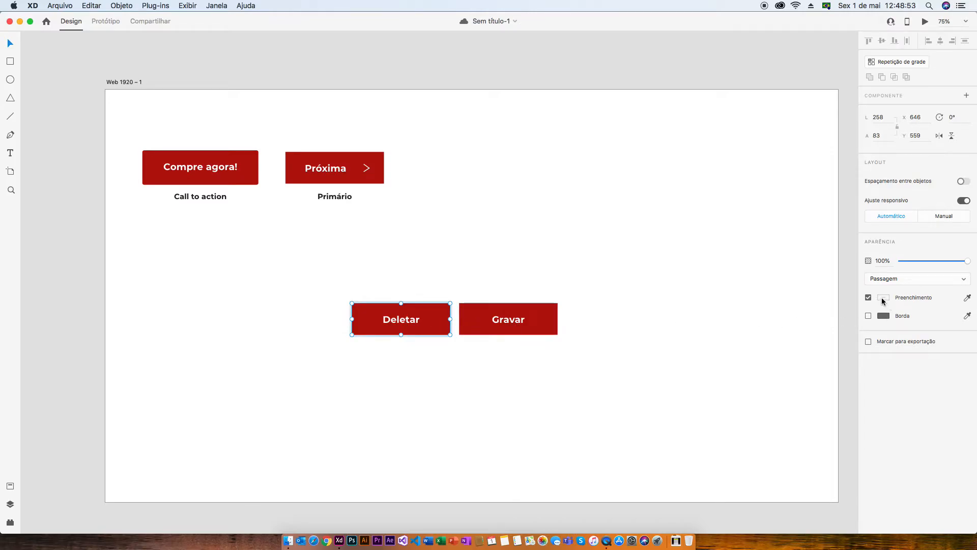
double_click(442, 328)
left_click(868, 315)
left_click(868, 296)
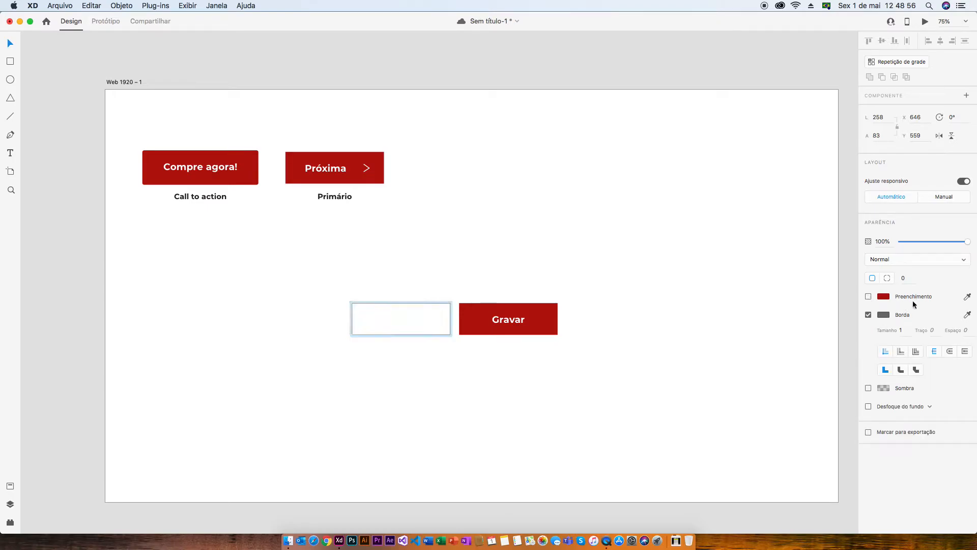
left_click(868, 296)
left_click(967, 315)
left_click(486, 323)
left_click(967, 296)
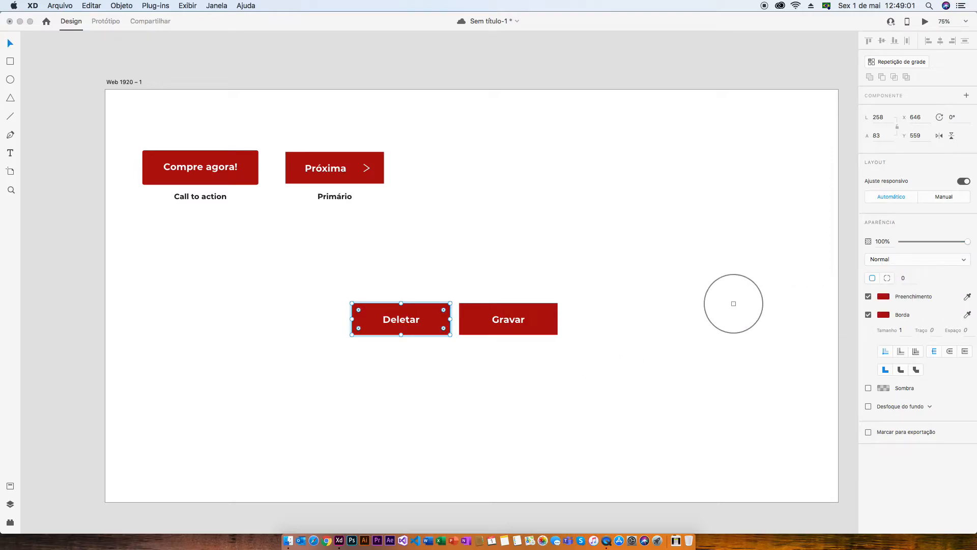
left_click(735, 303)
Colour the "Deletar" text with the red sampled from the "Gravar" button.
double_click(415, 316)
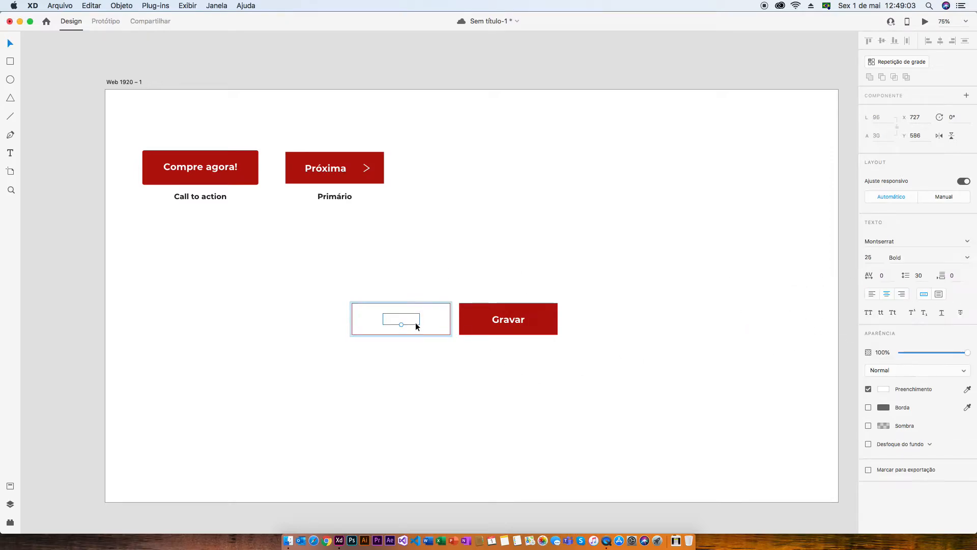
left_click(885, 389)
left_click(862, 423)
left_click(540, 320)
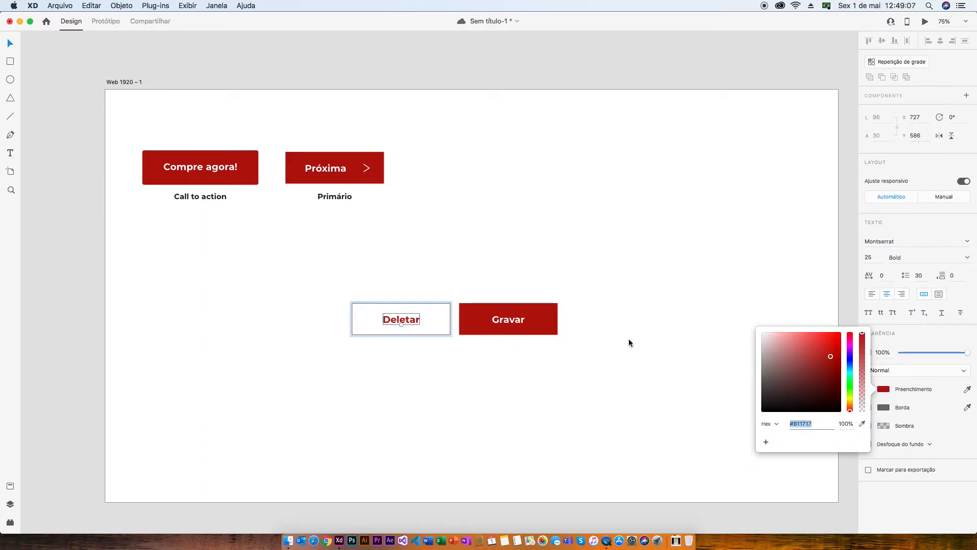
left_click(628, 337)
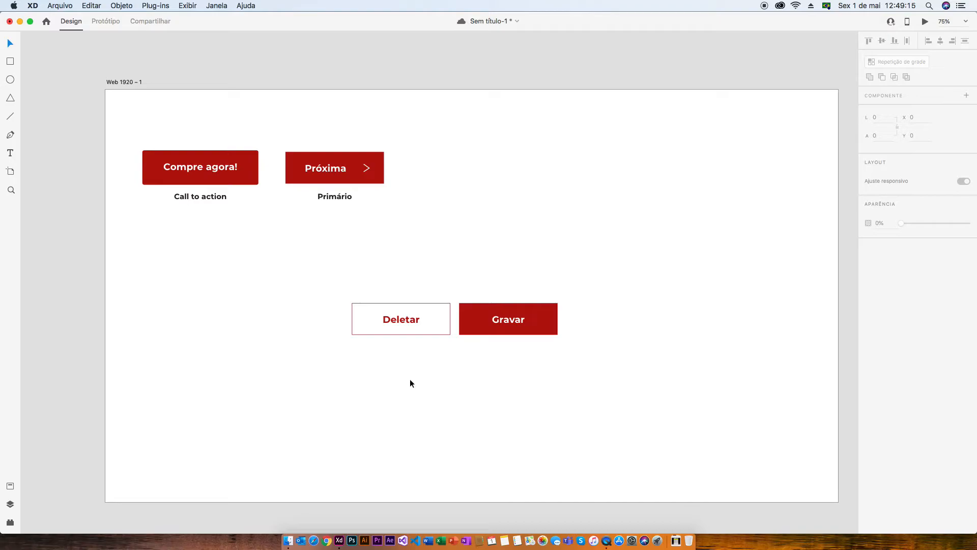
Move the "Deletar" and "Gravar" buttons together into the upper row, aligned beside the "Próxima" button.
left_click_drag(596, 279, 310, 353)
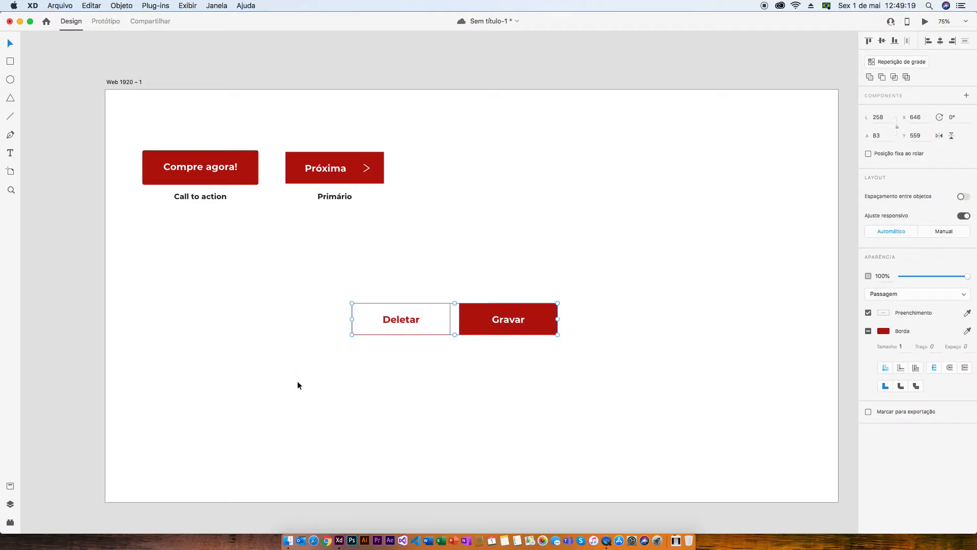
left_click_drag(493, 319, 560, 168)
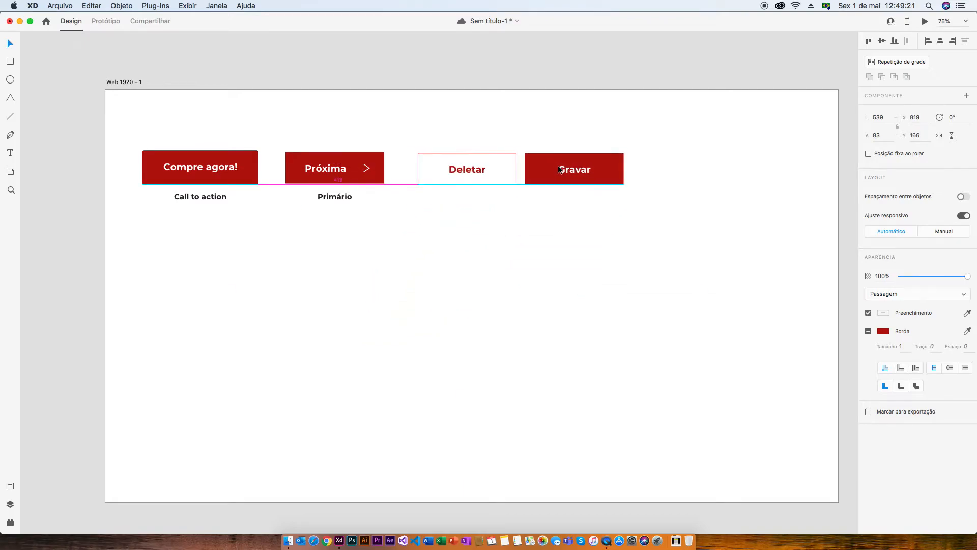
left_click(529, 247)
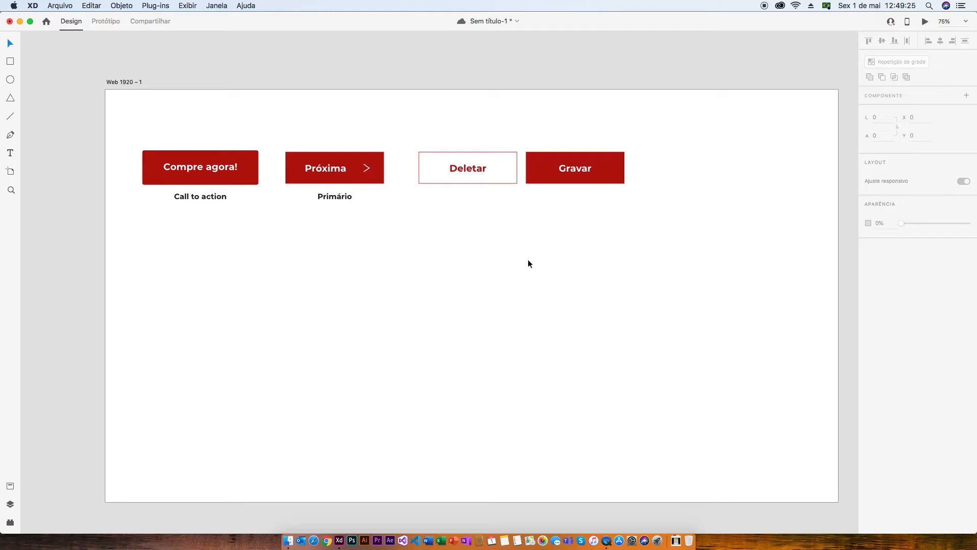
Duplicate the "Primário" caption and place the copy below the "Deletar" and "Gravar" pair.
left_click(342, 200)
left_click_drag(343, 200, 529, 198)
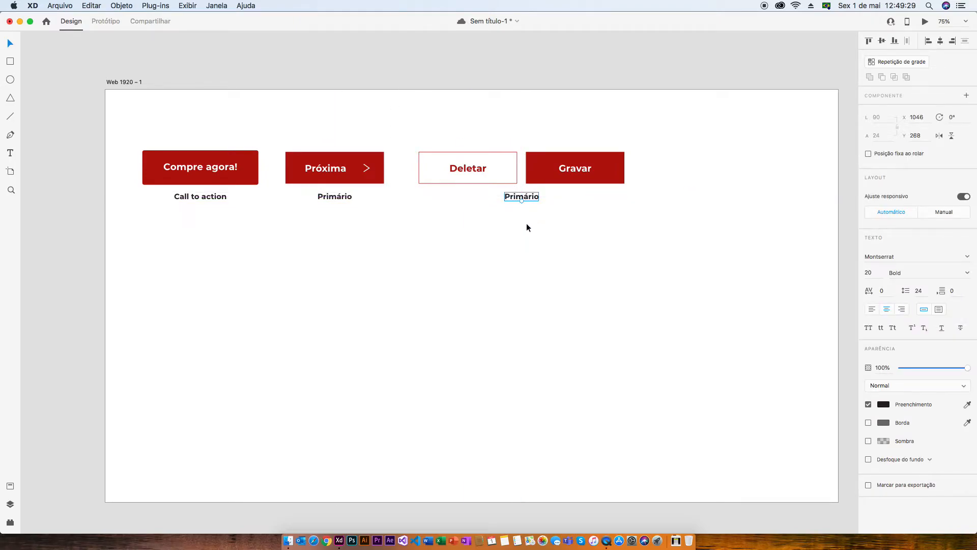
double_click(529, 195)
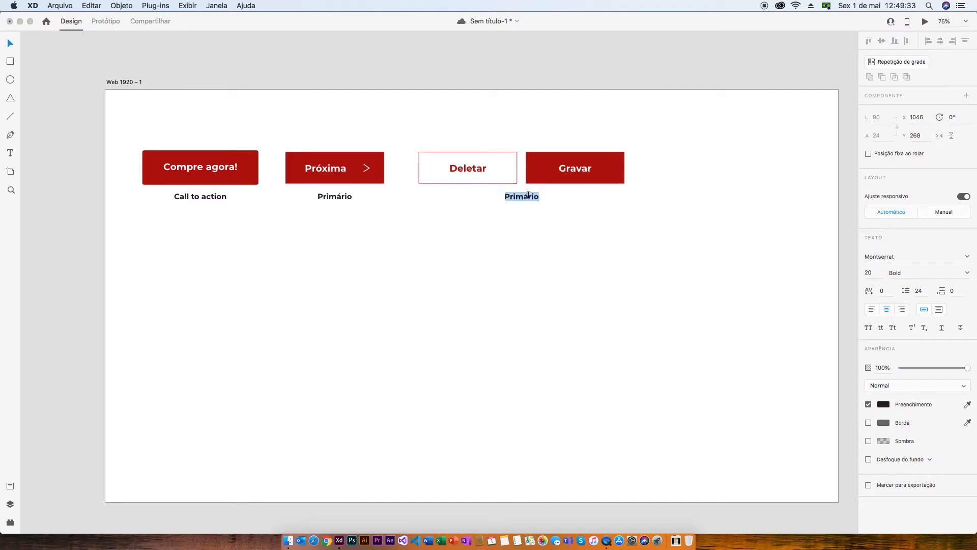
key("Left")
key("Escape")
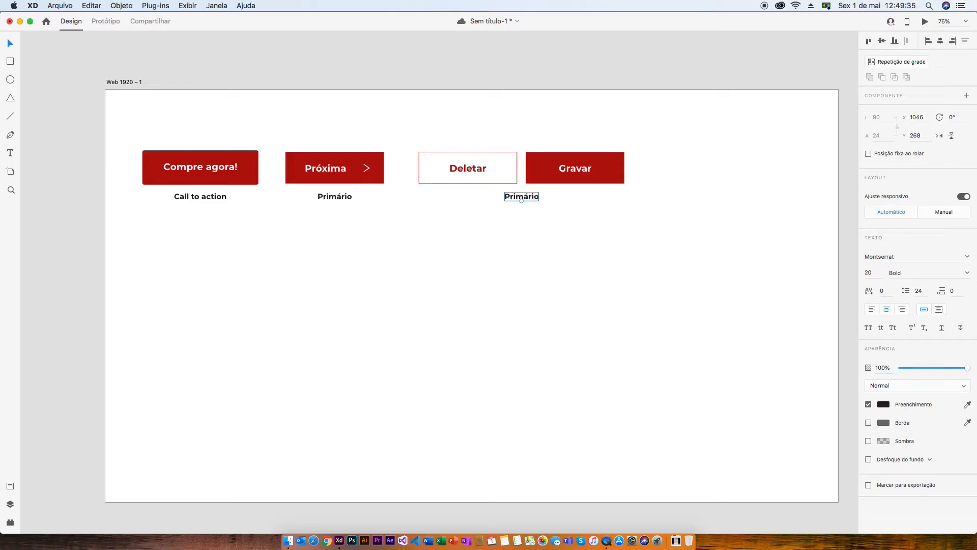
Caption "Gravar" as "Primário" and place a copy changed to "Secundário" centred below the "Deletar" button.
left_click_drag(529, 198, 481, 196)
double_click(481, 196)
type("Secundário")
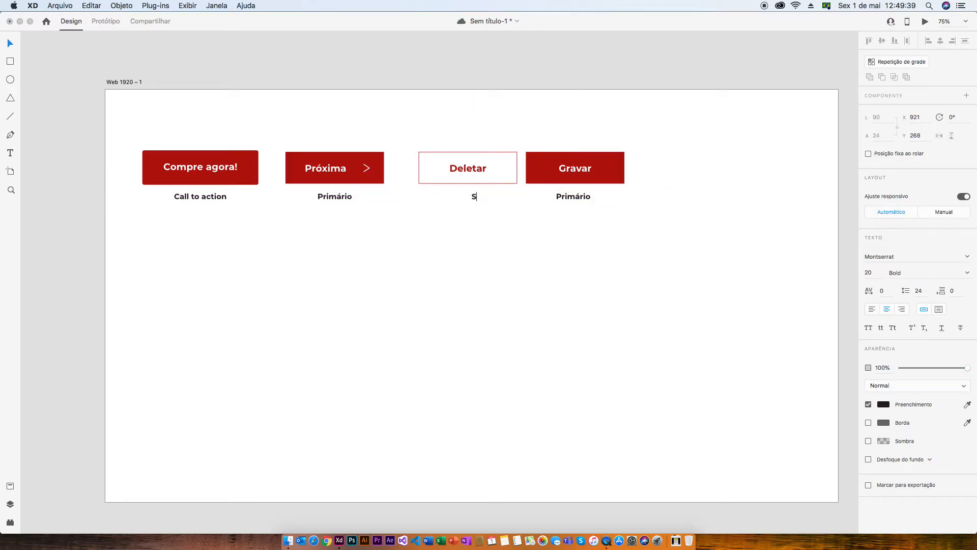
key("Escape")
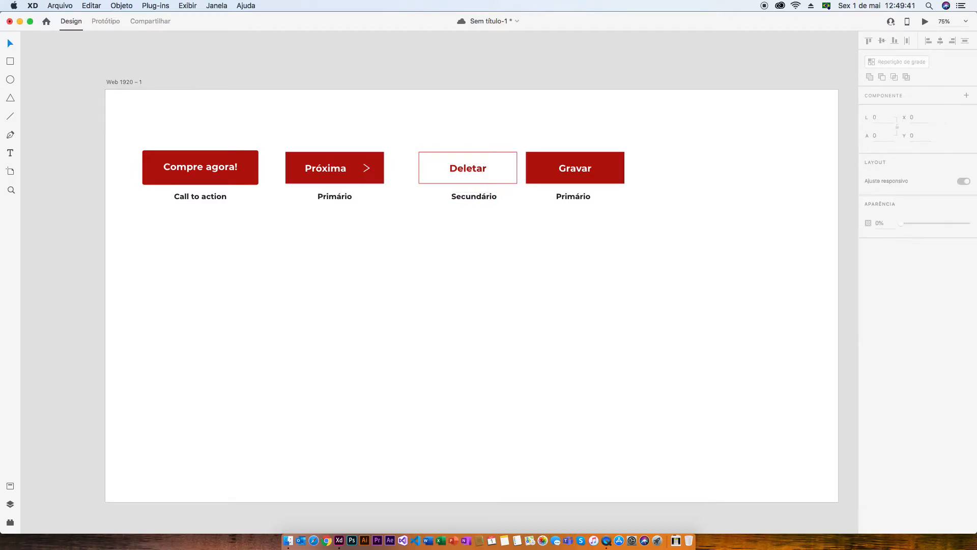
left_click_drag(482, 194, 481, 196)
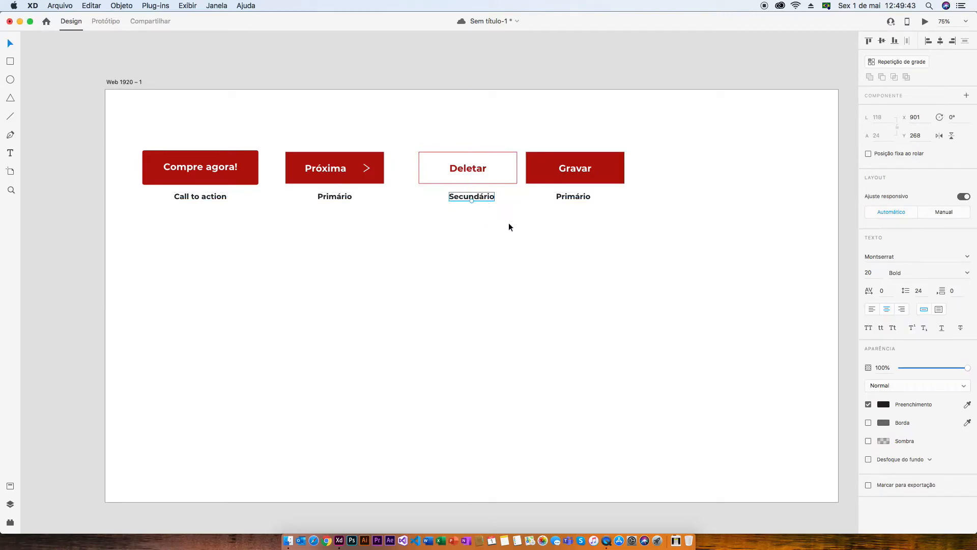
left_click(552, 229)
Duplicate the "Deletar" and "Gravar" buttons with their captions into the empty area near the artboard's centre.
left_click_drag(603, 207, 478, 151)
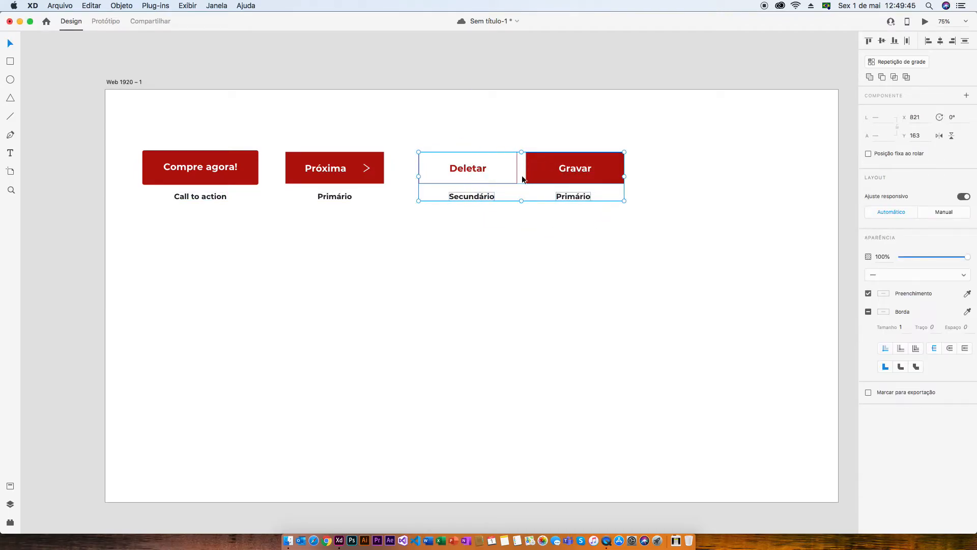
left_click_drag(577, 178, 513, 319)
left_click(484, 164)
left_click(551, 263)
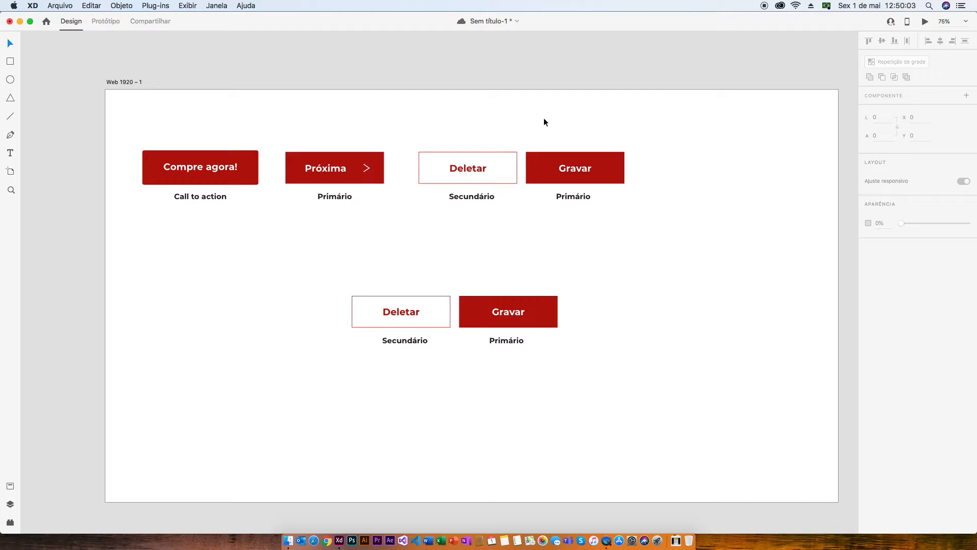
Draw three lines forming a Z-shaped reading path across the artboard and save the document.
key("super+s")
left_click(10, 116)
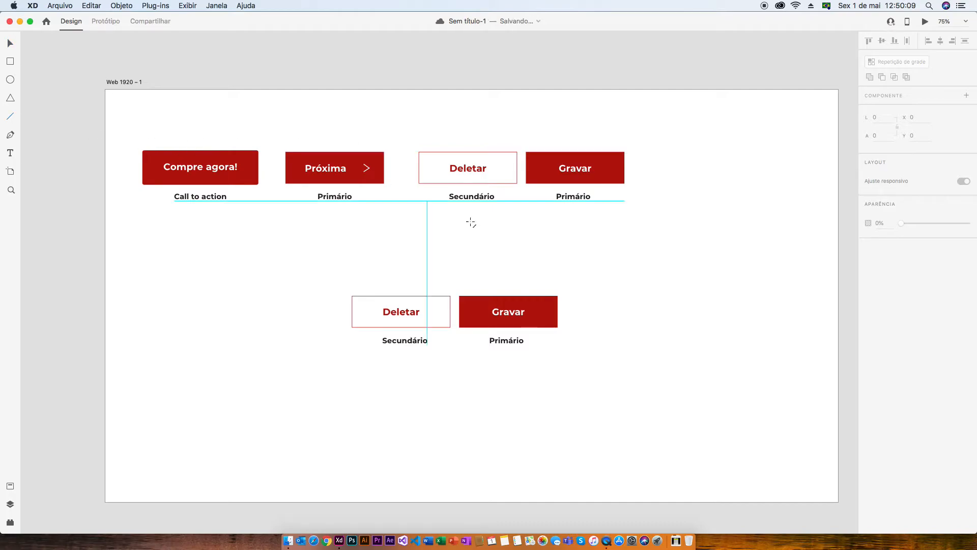
mouse_move(162, 126)
left_mouse_down()
mouse_move(799, 126)
mouse_move(791, 139)
mouse_move(272, 388)
mouse_move(154, 434)
mouse_move(161, 444)
mouse_move(581, 417)
mouse_move(803, 422)
mouse_move(796, 444)
left_mouse_up()
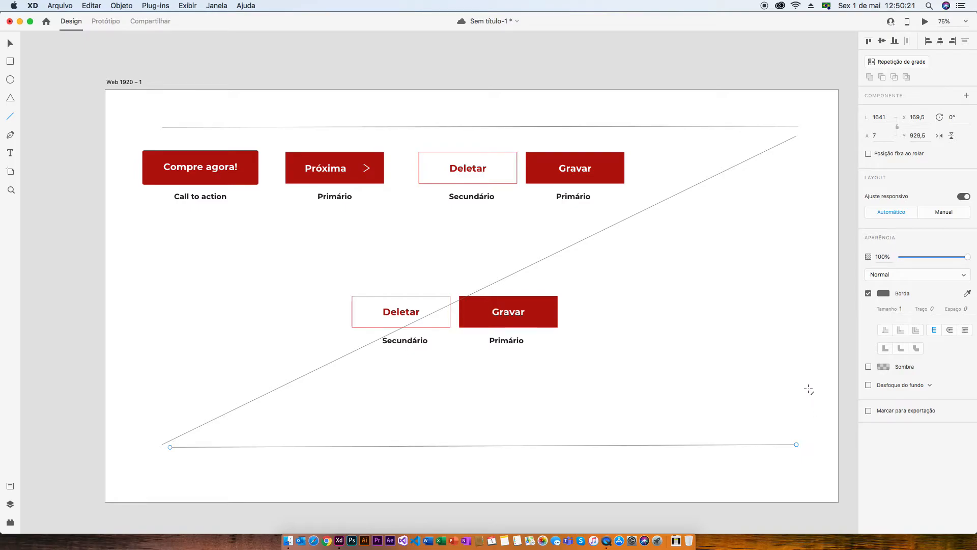
key("v")
left_click(792, 355)
key("super+s")
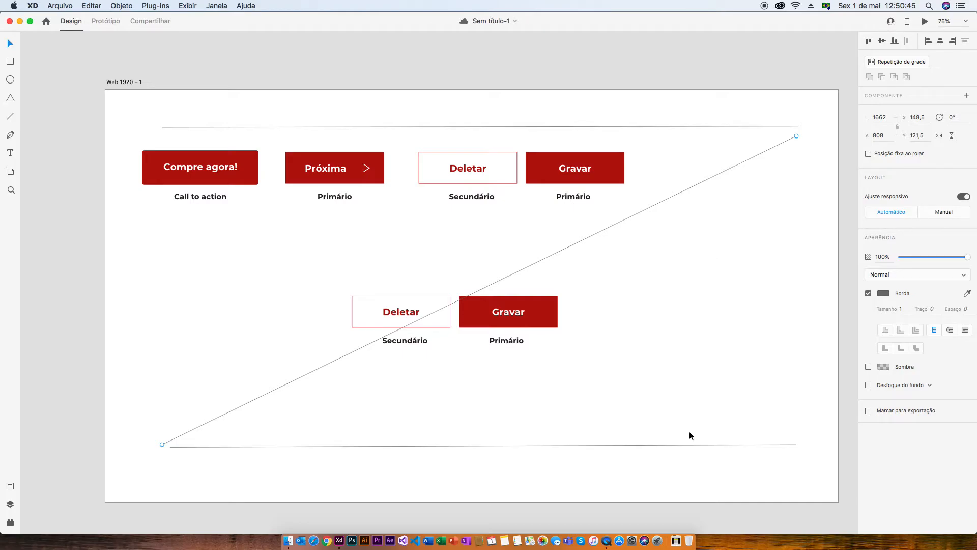
Delete the three lines of the Z-shaped path from the artboard and save the document.
left_click(710, 327)
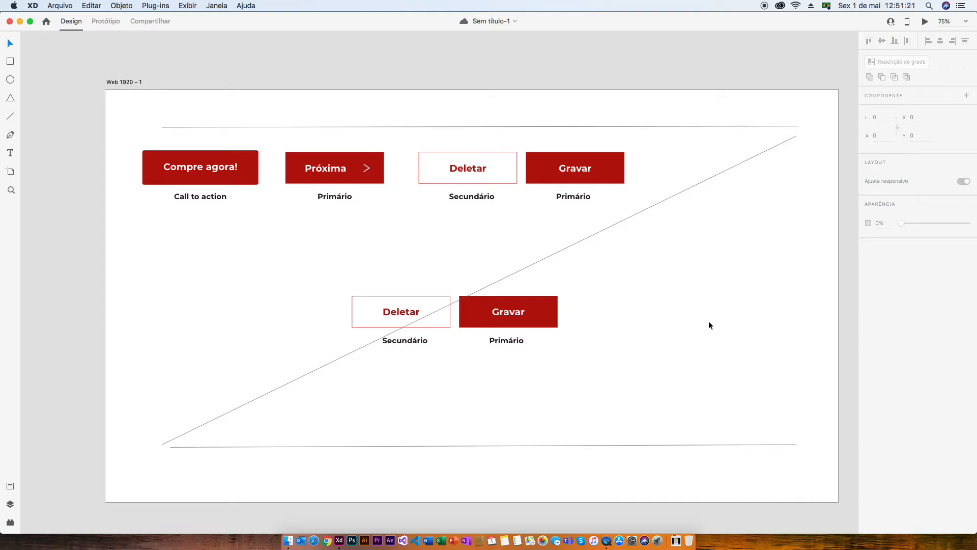
left_click(723, 126)
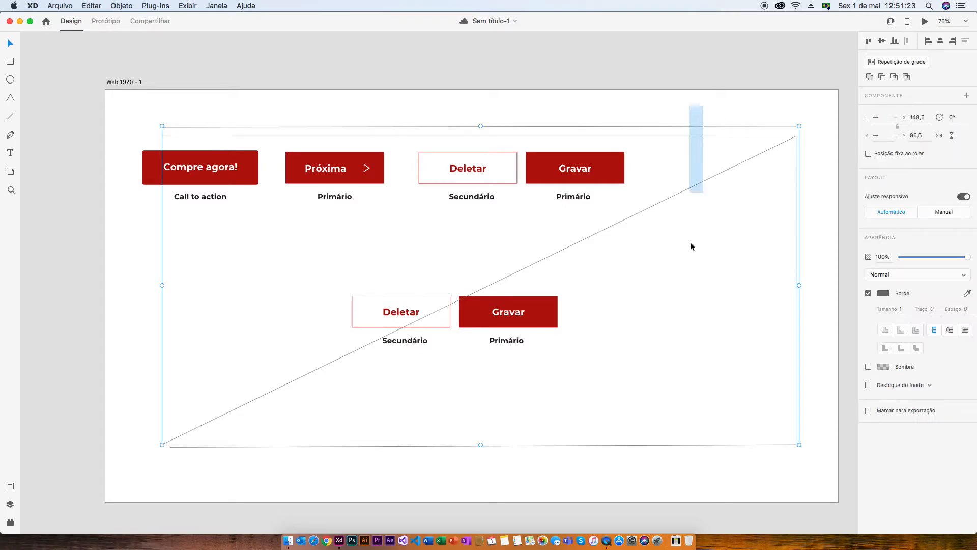
key("Delete")
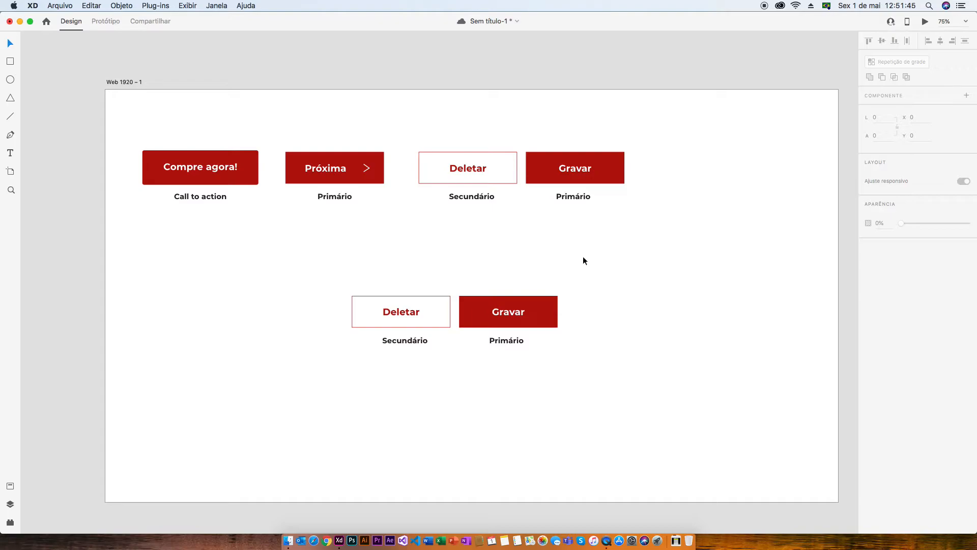
key("super+s")
Relabel the lower "Gravar" button as "Comprar" and the lower "Deletar" button as "Desistir", and save the document.
left_click_drag(584, 263, 312, 366)
left_click(312, 365)
double_click(524, 315)
type("Comprar")
double_click(409, 315)
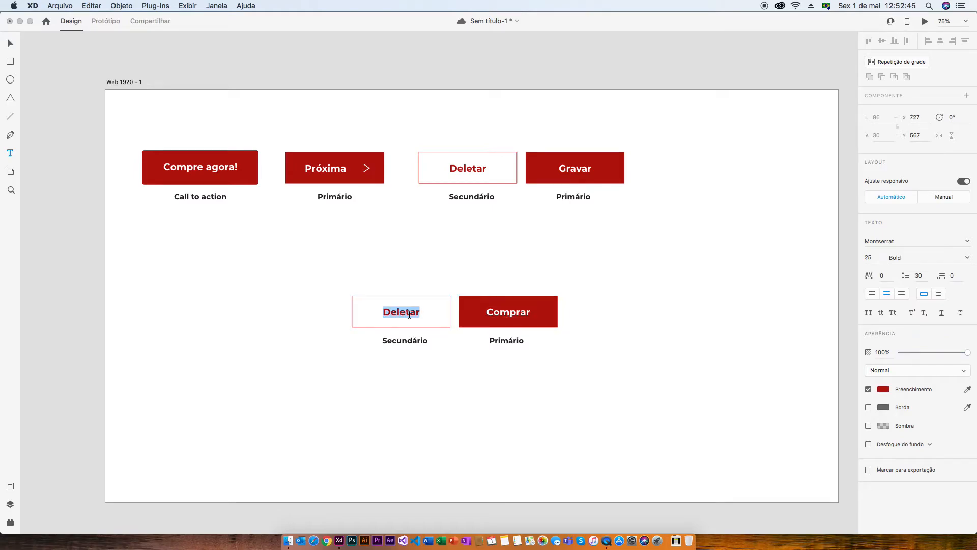
type("Desistir")
key("Escape")
key("Escape")
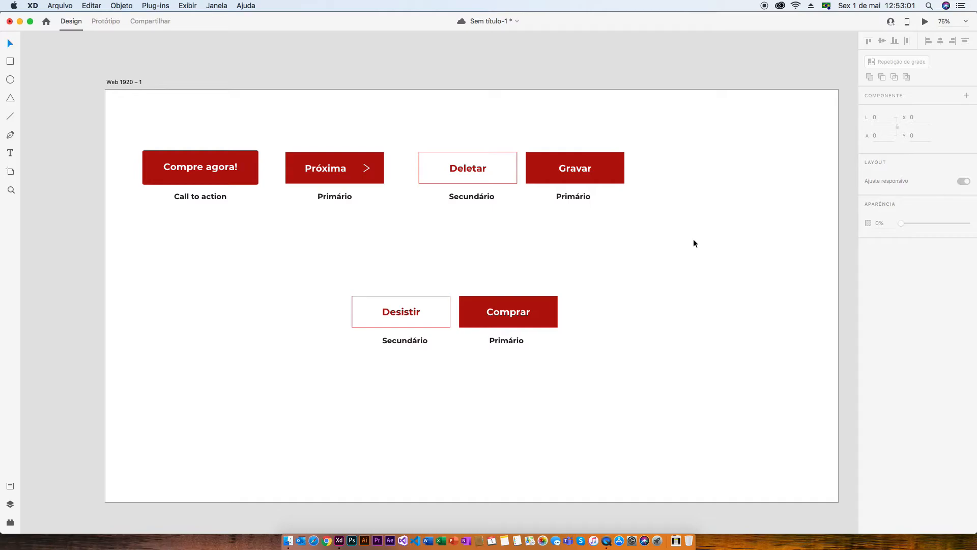
key("cmd+s")
Group the "Desistir" and "Comprar" buttons with their captions and place a copy of the group directly below.
left_click_drag(555, 350, 409, 309)
key("super+z")
left_click(570, 347)
key("super+g")
left_click_drag(545, 319, 547, 390)
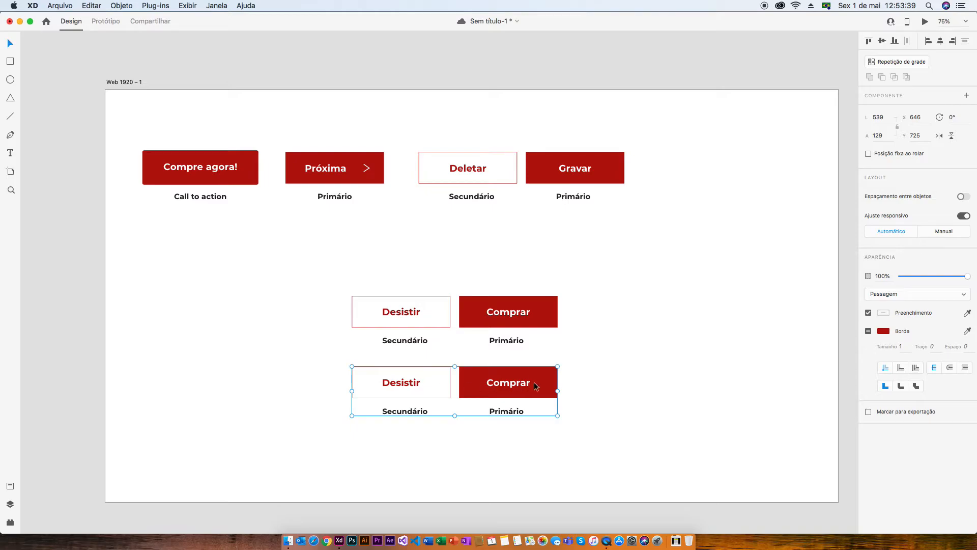
Reverse the button order in the copied pair so "Comprar" with its caption precedes "Desistir", and save the document.
double_click(508, 413)
left_click(540, 383)
left_click_drag(541, 386, 324, 389)
double_click(524, 397)
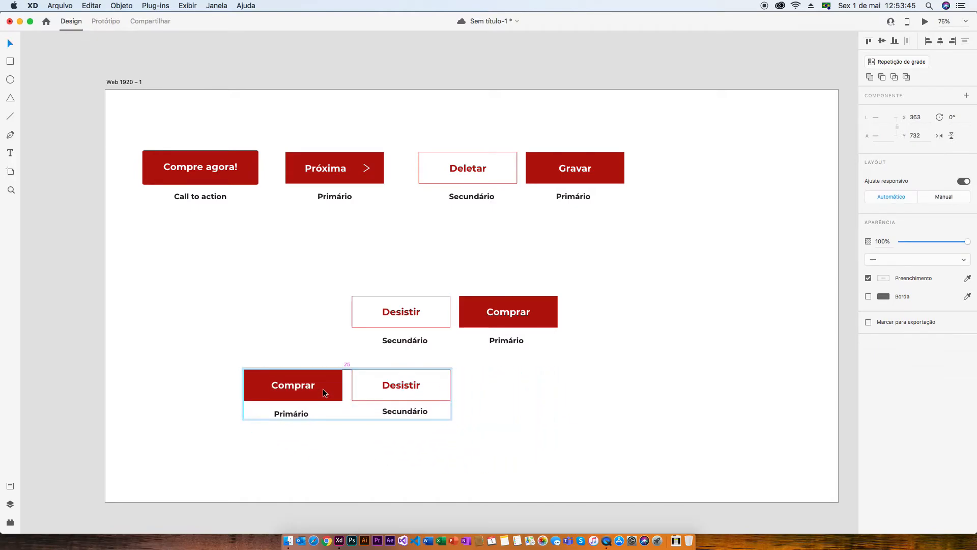
left_click(209, 360)
left_click_drag(209, 362, 307, 397)
left_click_drag(414, 388, 524, 388)
left_click(590, 370)
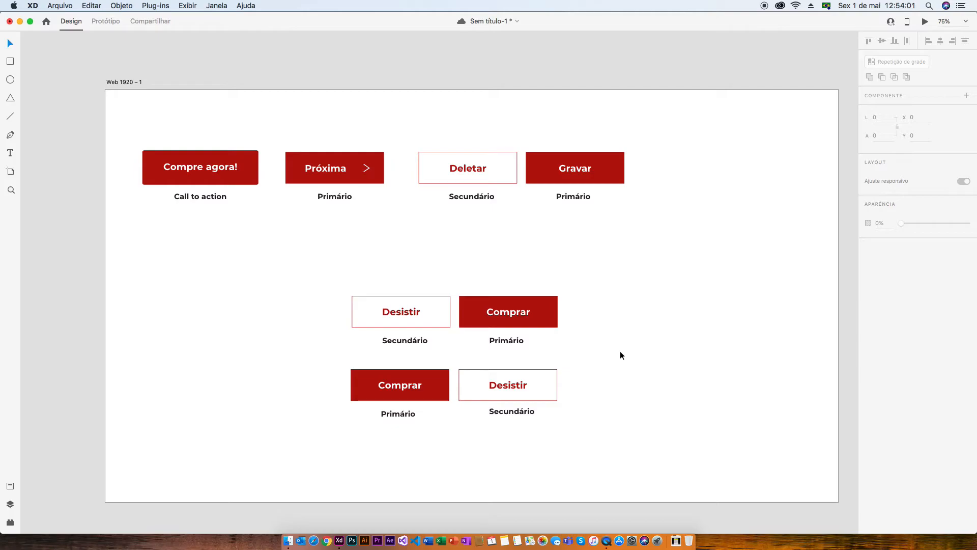
key("super+s")
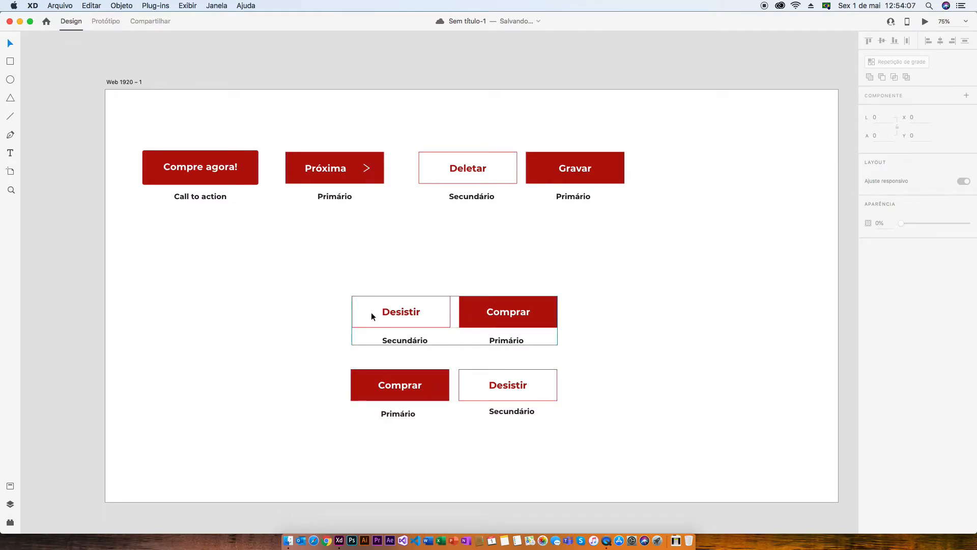
Arrange the two "Desistir" and "Comprar" pairs side by side in a second row beneath the upper buttons.
left_click_drag(457, 401, 666, 334)
left_click_drag(768, 371, 386, 255)
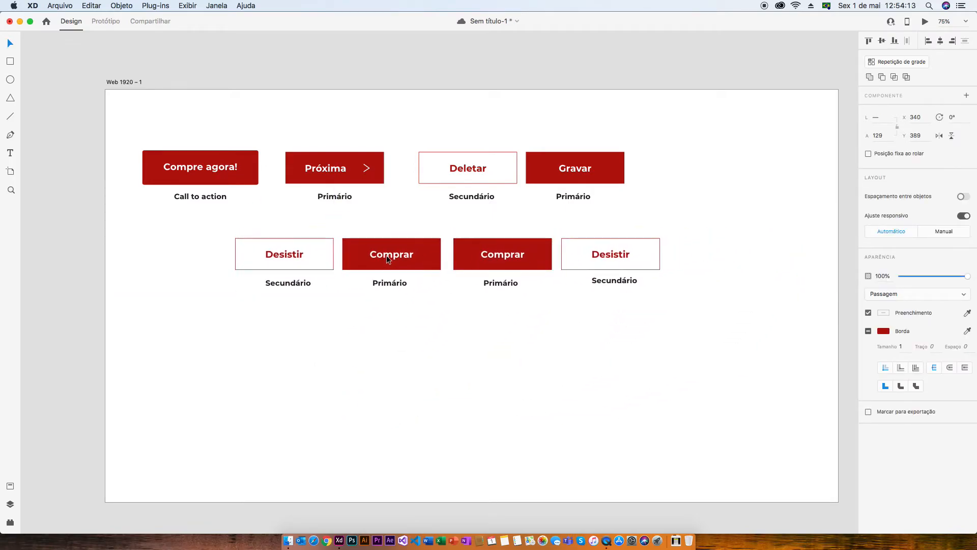
left_click(439, 355)
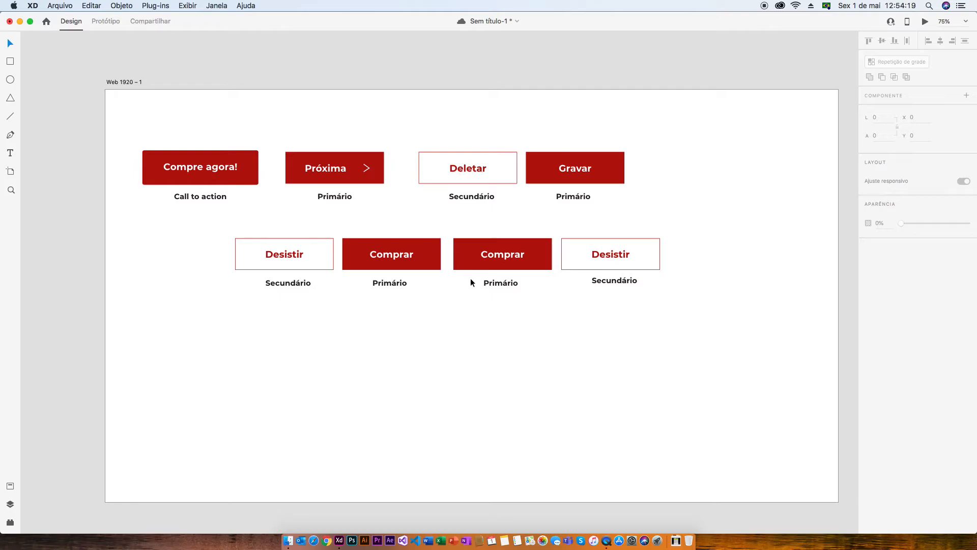
Draw a 94 px circle in the artboard's lower-right corner, without border and filled with the "Comprar" button's red.
left_click(12, 81)
left_click_drag(783, 446, 819, 485)
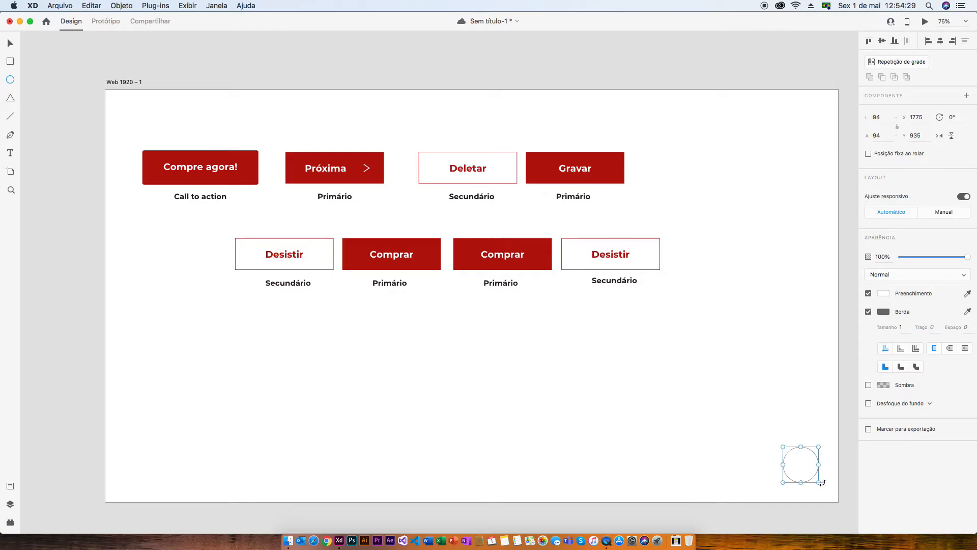
left_click(868, 311)
left_click(968, 293)
left_click(535, 257)
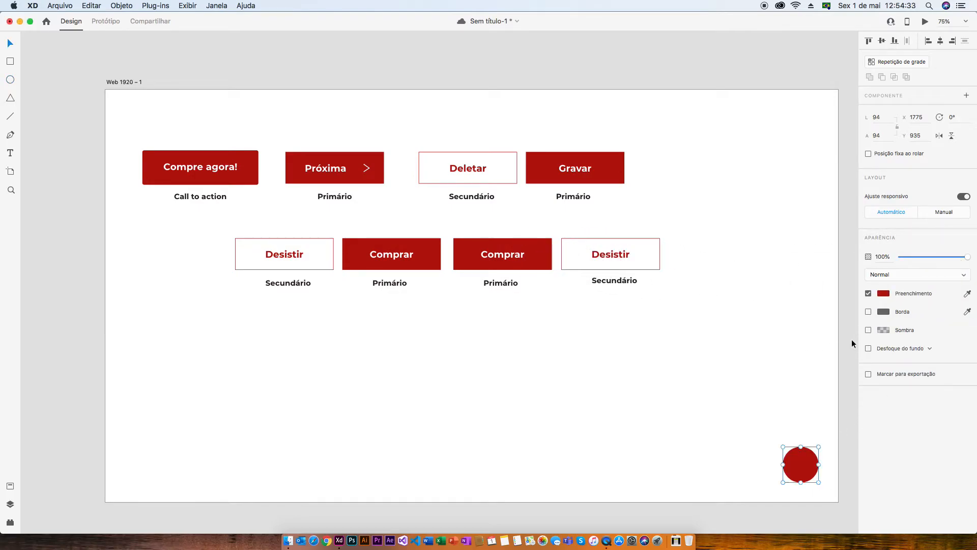
Draw a vertical line about 35 px long inside the red circle with a white border of size 2.
key("z")
left_click_drag(847, 421, 738, 501)
left_click(6, 121)
left_click_drag(515, 253, 515, 315)
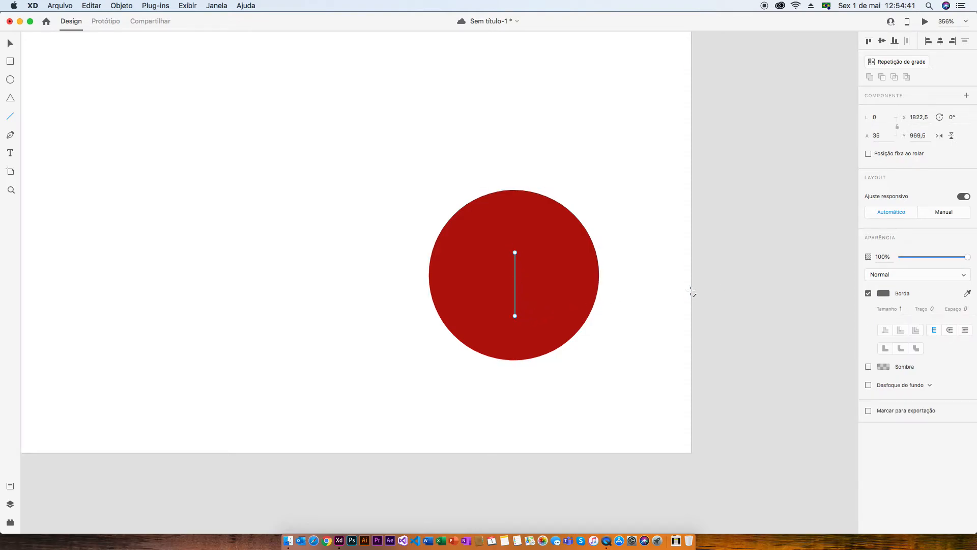
left_click(884, 293)
left_click_drag(809, 311, 746, 227)
key("Escape")
left_click(907, 310)
type("2")
key("Tab")
Centre the white line in the circle and add a horizontal copy across it to form a plus sign.
left_click_drag(516, 290, 515, 281)
left_click_drag(515, 306, 531, 277)
left_click(625, 257)
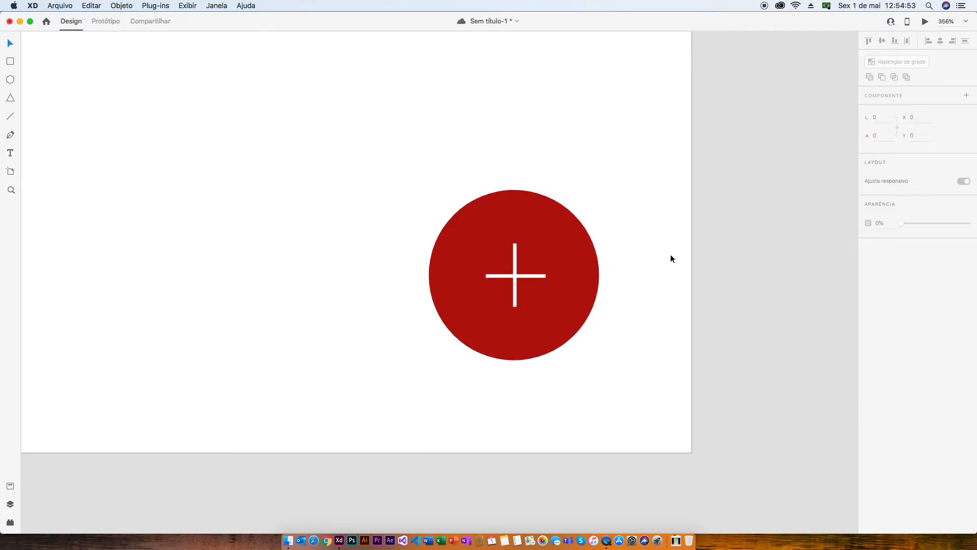
Add a shadow to the red circle using the circle's own red at 30% opacity.
key("super+1")
key("super+0")
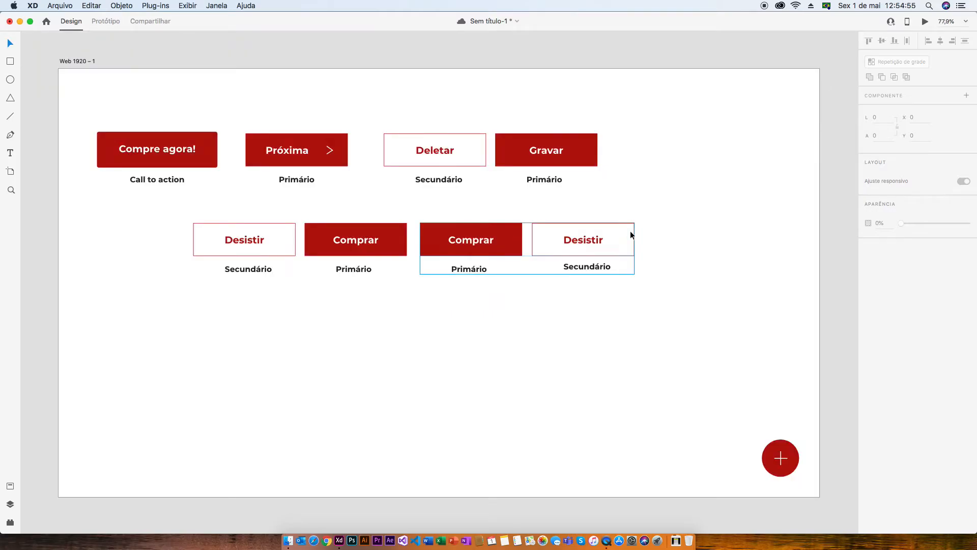
left_click(792, 469)
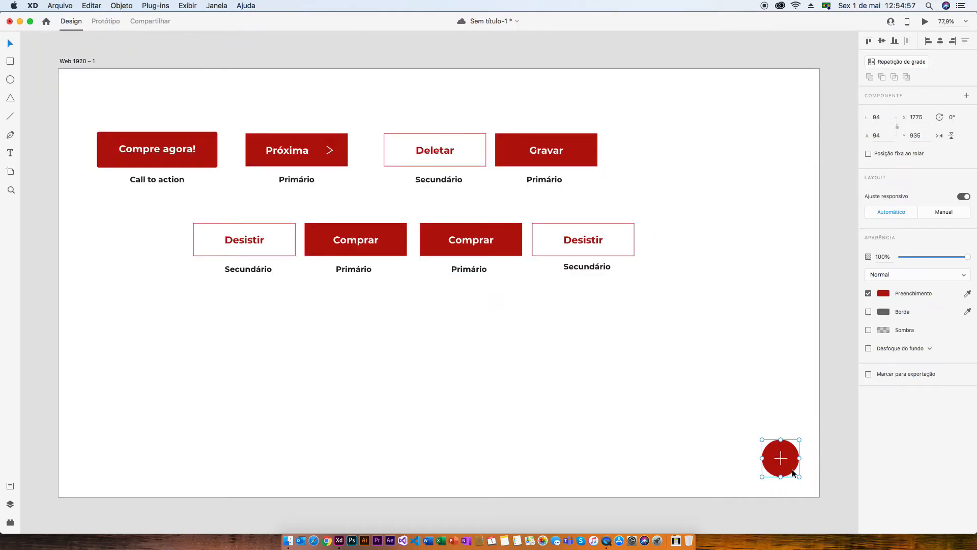
left_click(868, 330)
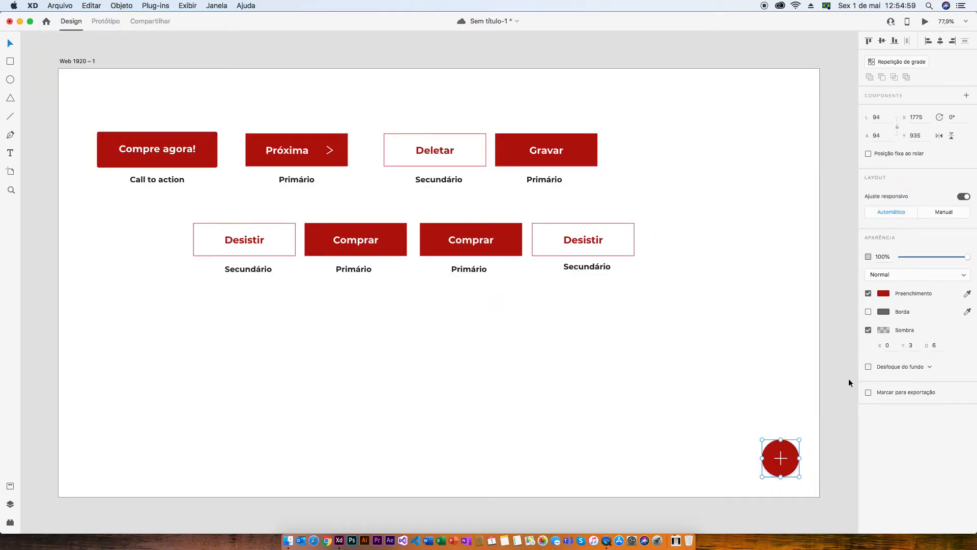
left_click(884, 329)
left_click(862, 364)
left_click(789, 451)
left_click(849, 362)
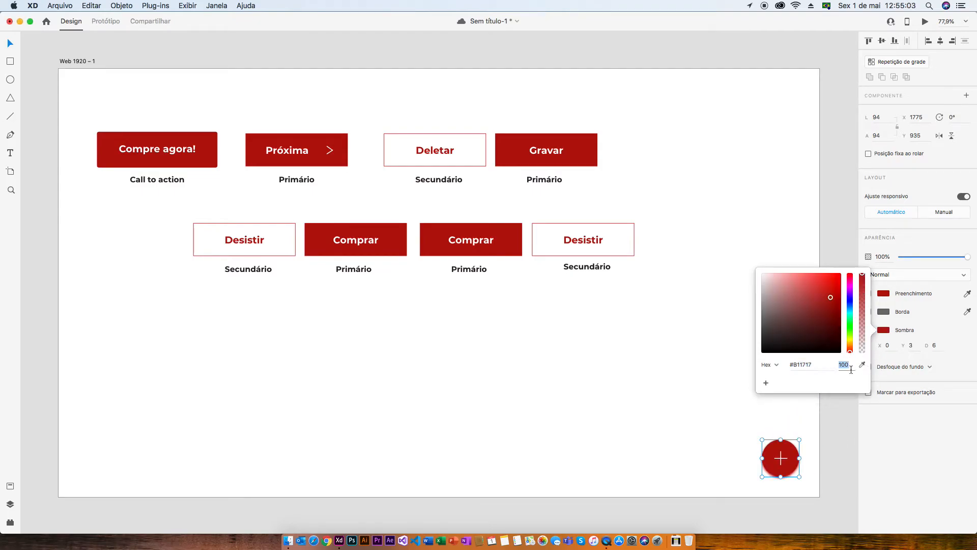
type("30")
key("Return")
Group the red circle with its plus sign.
left_click(703, 362)
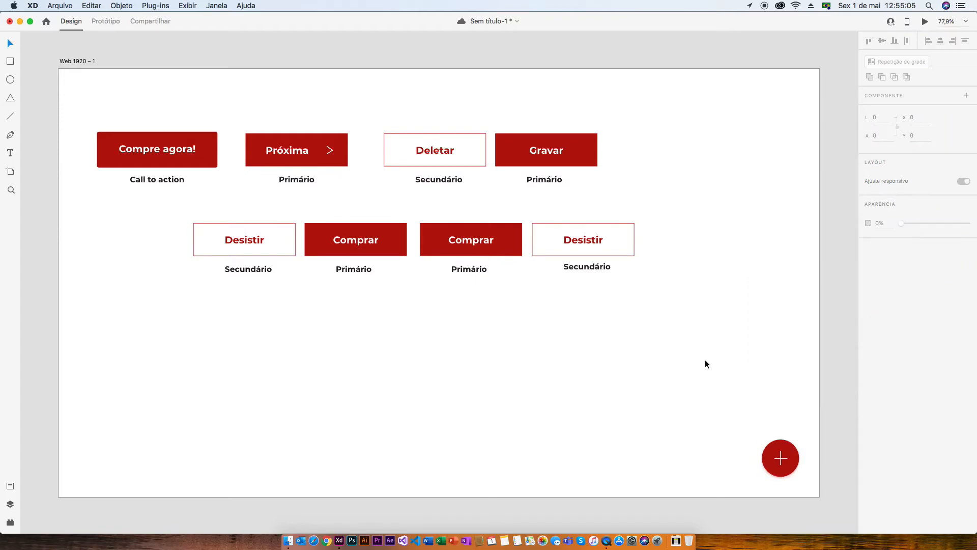
left_click(776, 453)
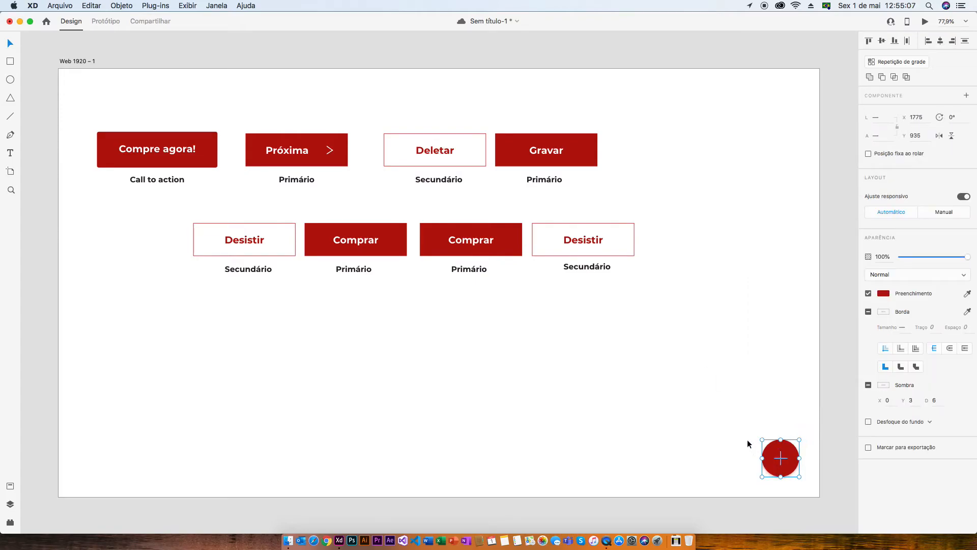
key("super+g")
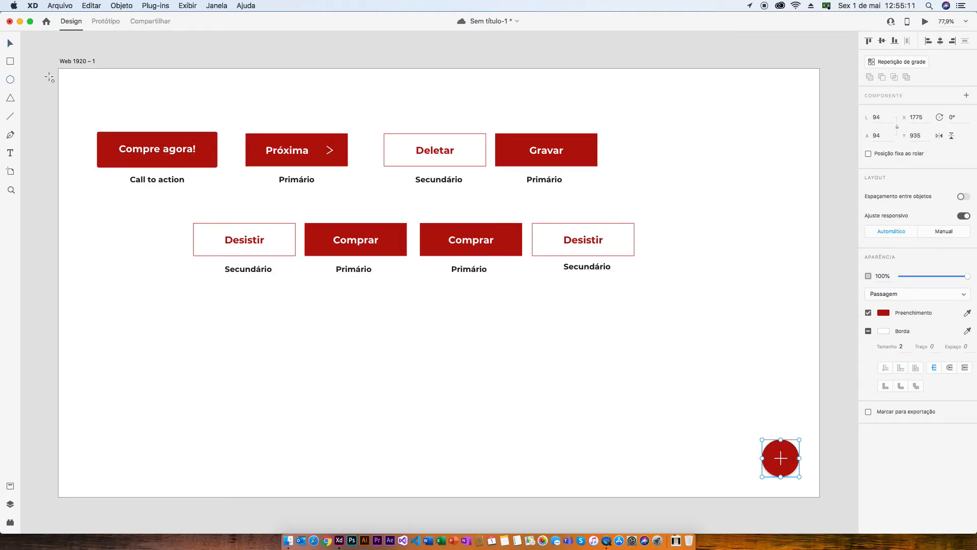
Draw a 52 px circle centred above the plus button, without border and filled with the same red.
mouse_move(770, 409)
left_mouse_down()
mouse_move(790, 430)
mouse_move(802, 408)
mouse_move(778, 410)
mouse_move(781, 420)
mouse_move(815, 410)
mouse_move(788, 398)
mouse_move(786, 419)
mouse_move(789, 393)
left_mouse_up()
key("Delete")
left_click(789, 414)
left_click(868, 312)
left_click(966, 293)
left_click(789, 441)
Stack two copies of the small red circle above it with even spacing.
left_click_drag(787, 418, 793, 363)
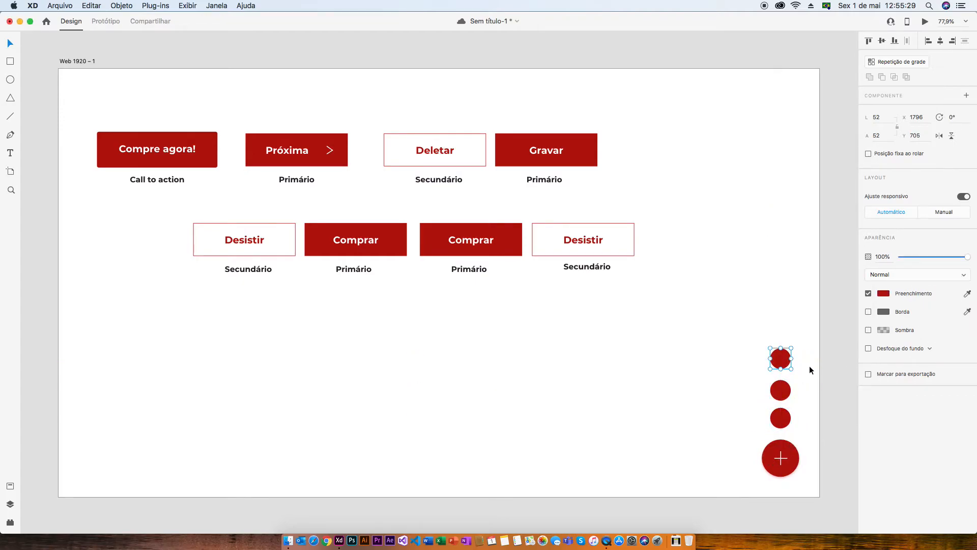
left_click(814, 366)
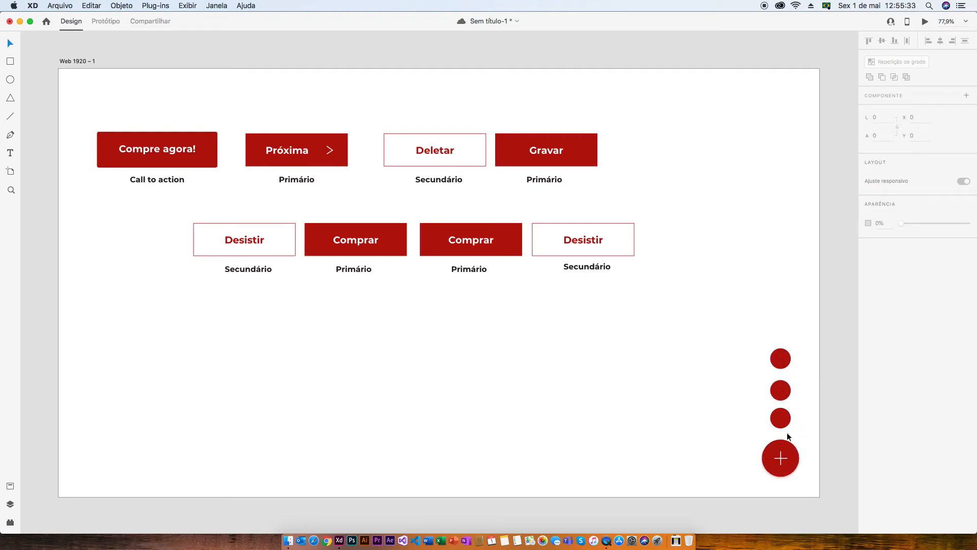
left_click_drag(779, 358, 783, 364)
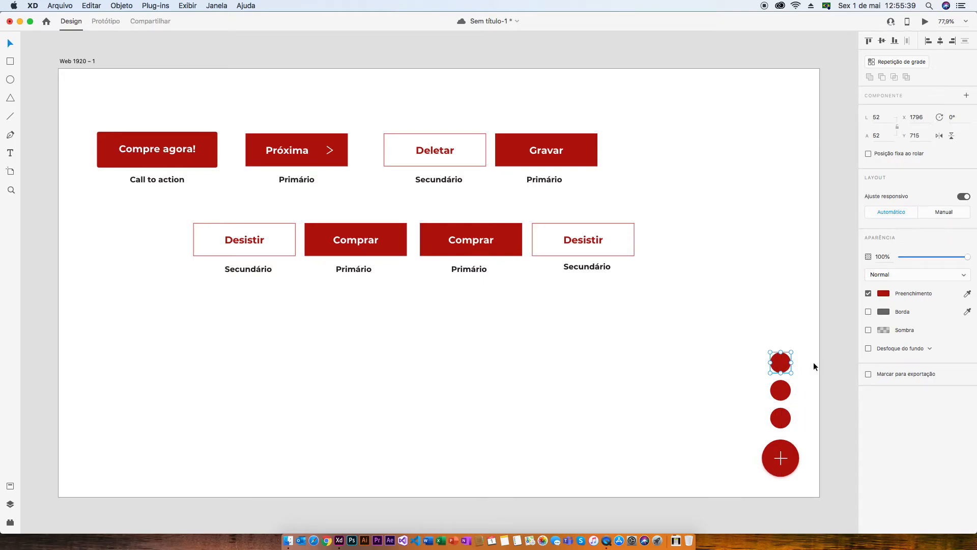
Save the document and cut the three small red circles above the plus button.
left_click_drag(806, 341, 720, 448)
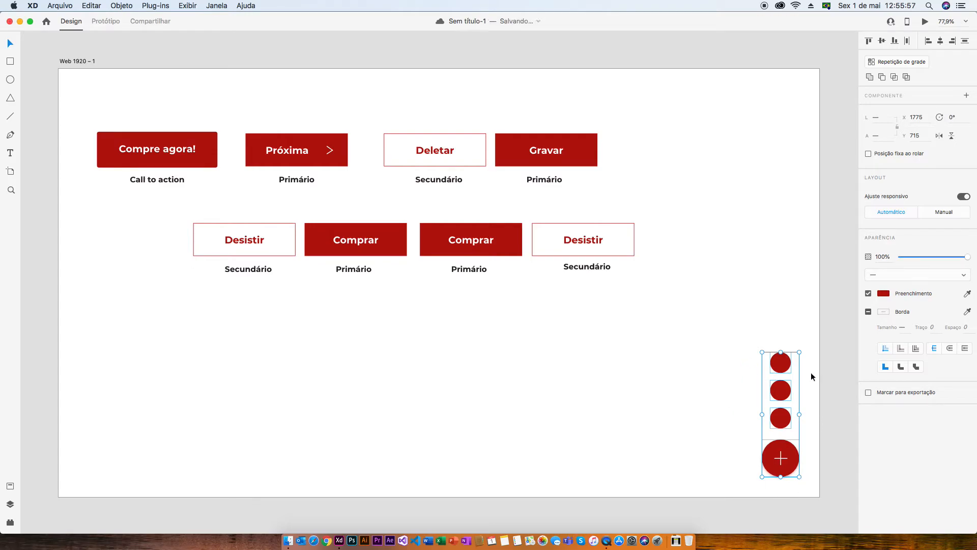
left_click(732, 433)
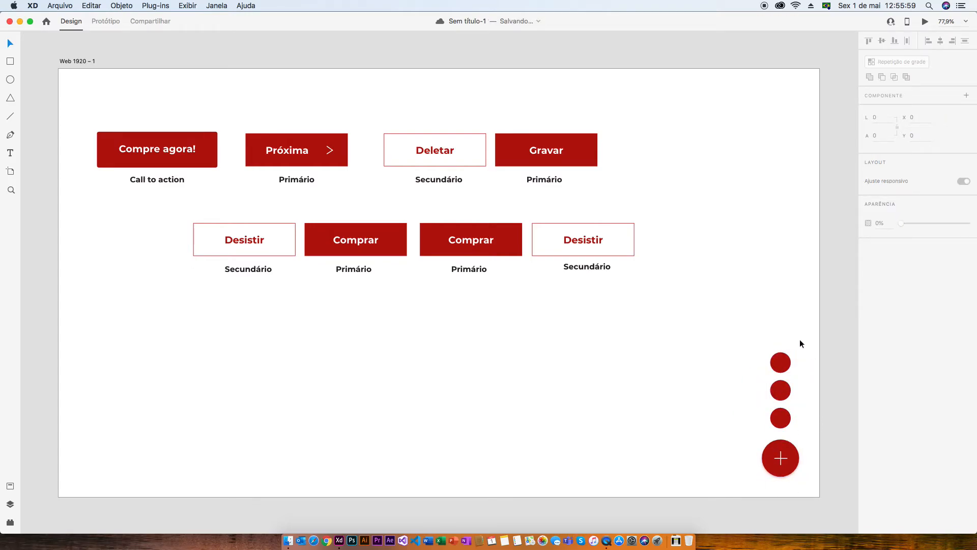
left_click_drag(814, 391, 563, 311)
key("super+c")
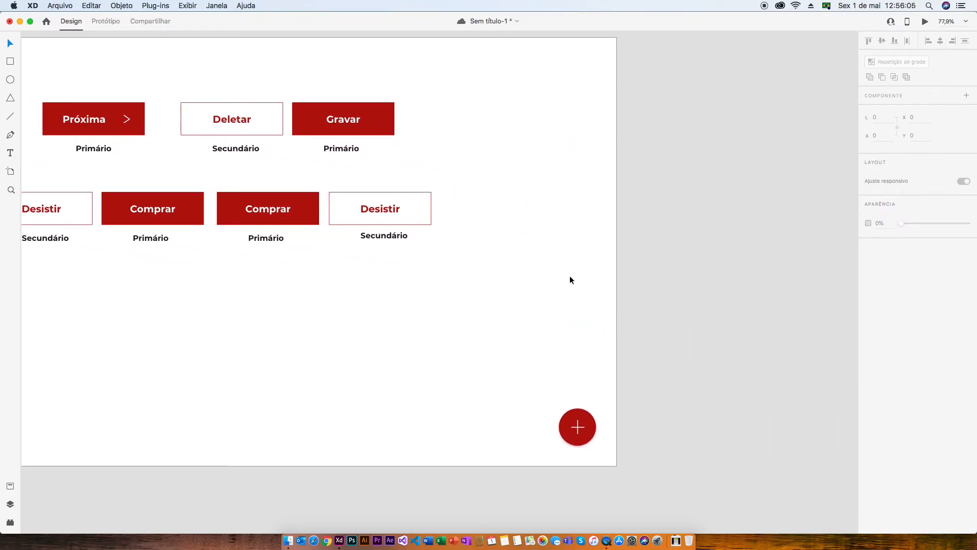
Duplicate the whole artboard and place the copy to the right of the original with a 94 px gap.
scroll(203, 102, "left", 10)
scroll(204, 102, "up", 3)
left_click(291, 130)
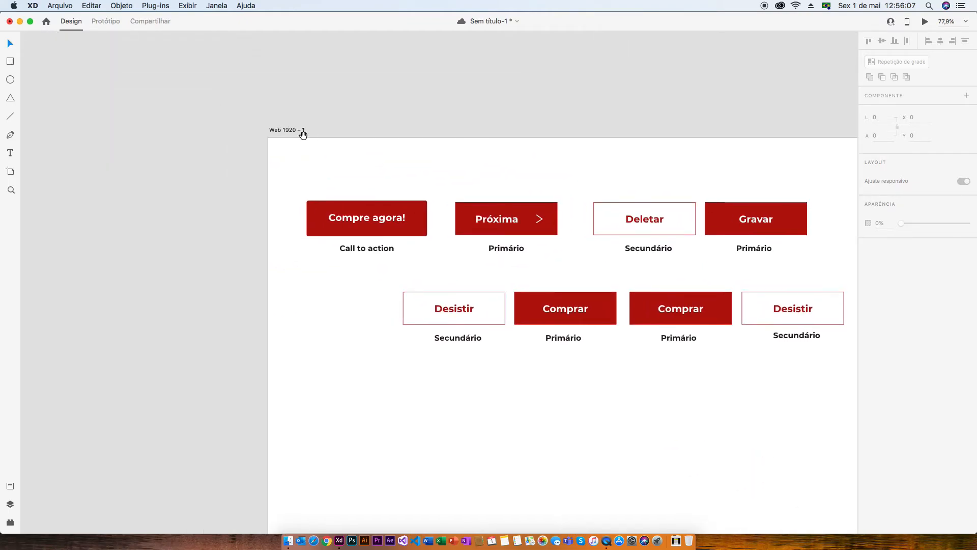
left_click_drag(297, 132, 764, 142)
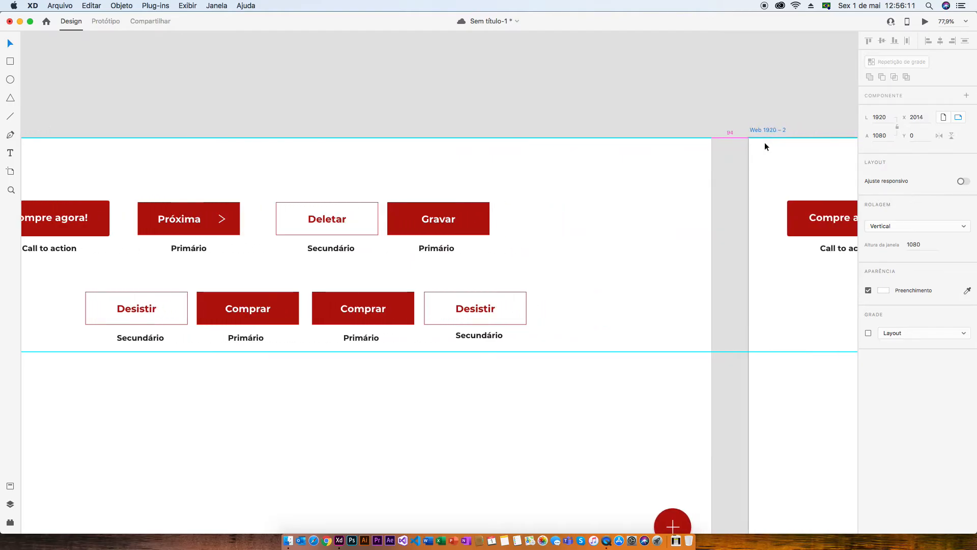
scroll(756, 203, "right", 10)
scroll(756, 203, "down", 5)
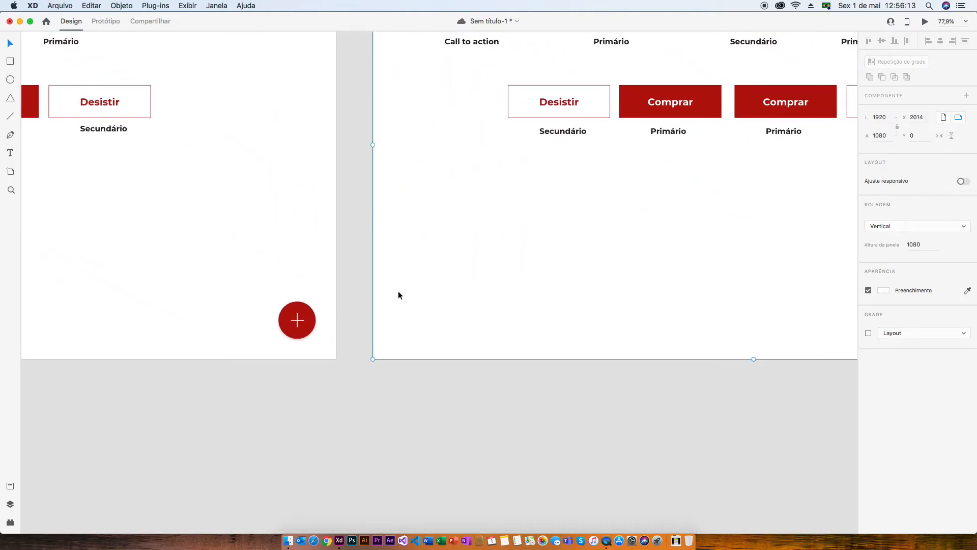
scroll(438, 280, "down", 5)
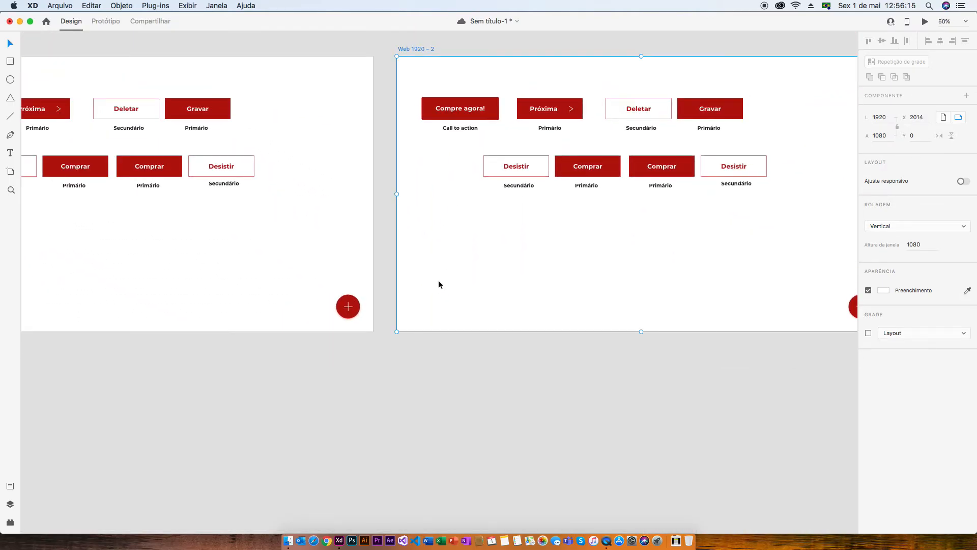
Clear the captioned buttons from the Web 1920 – 2 artboard and paste the three small red circles above its plus button.
left_click_drag(782, 203, 462, 97)
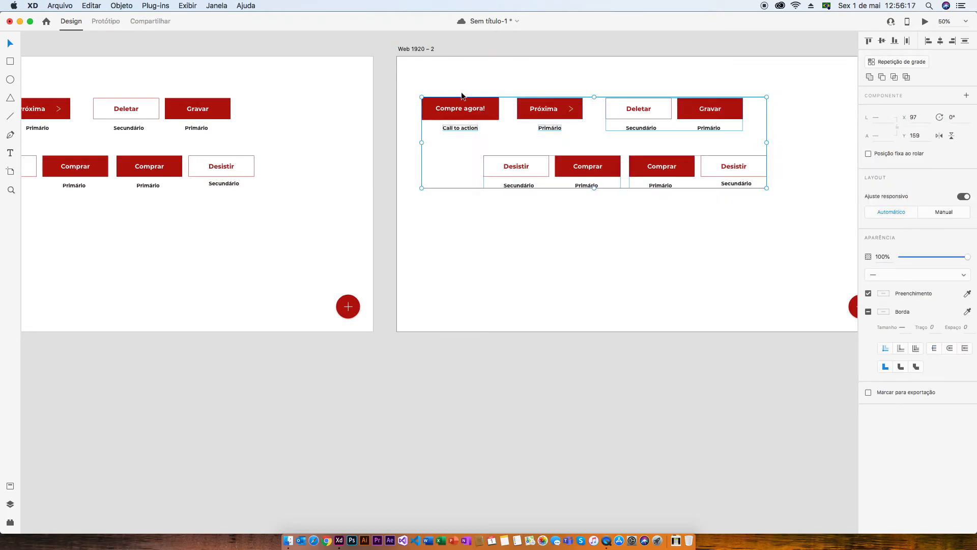
key("Delete")
scroll(700, 281, "right", 6)
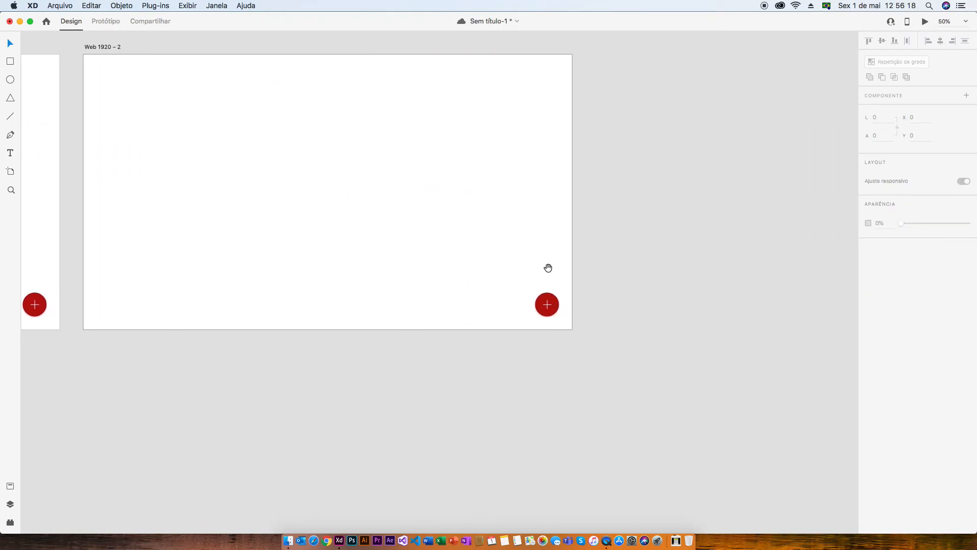
left_click(546, 295)
key("super+v")
left_click(582, 286)
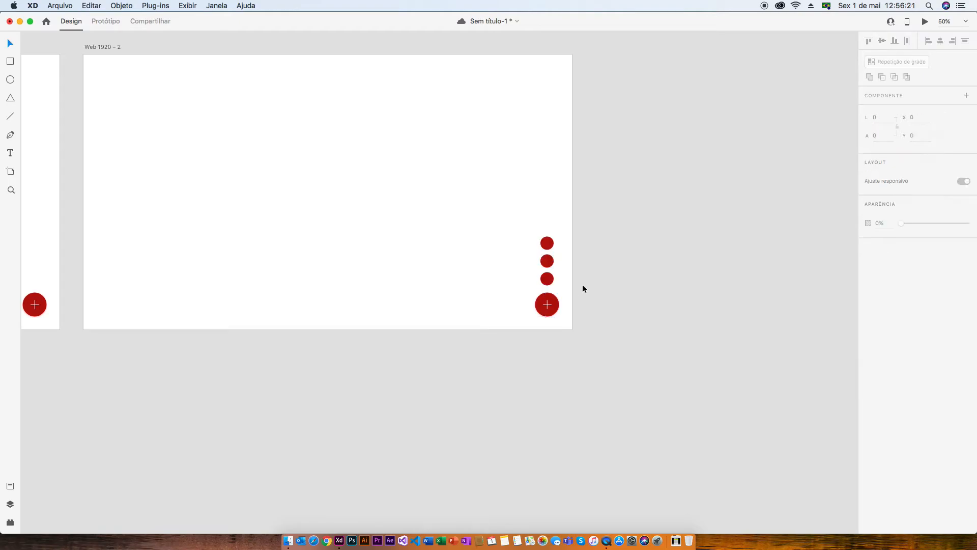
In Prototype mode, link the first artboard's plus button to Web 1920 – 2 and the second artboard's plus button back to Web 1920 – 1.
left_click_drag(293, 266, 553, 271)
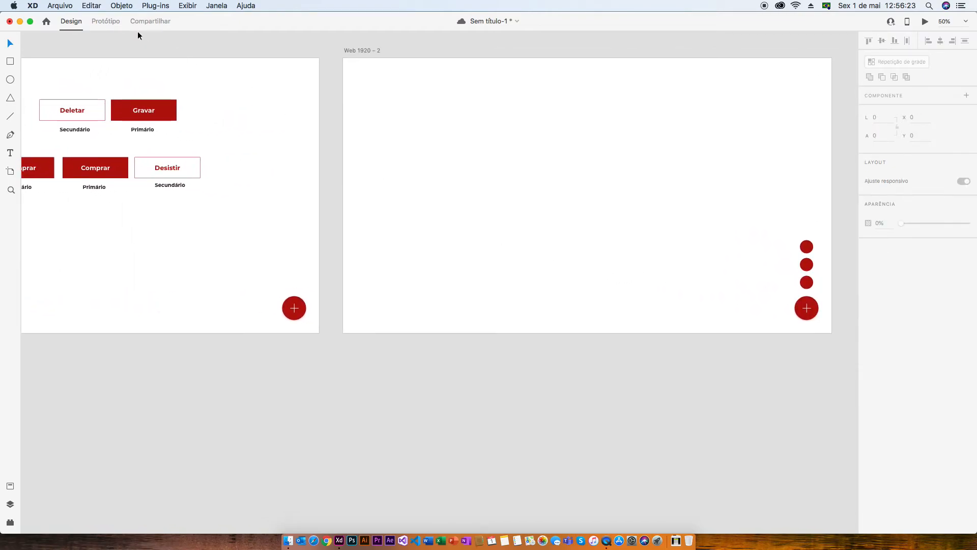
left_click(105, 21)
left_click(297, 310)
left_click_drag(307, 307, 351, 199)
left_click(815, 308)
left_click_drag(817, 308, 293, 245)
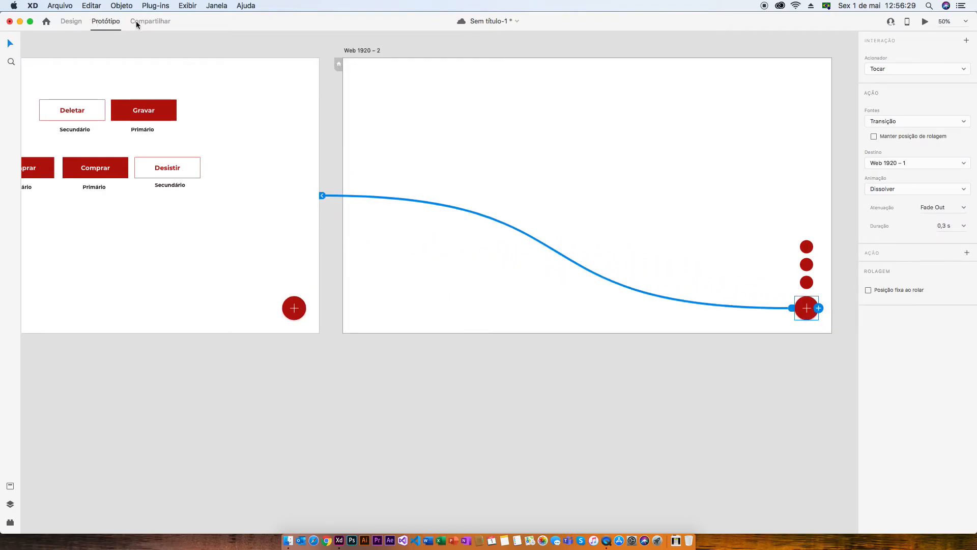
Preview the prototype and test the plus button's transition in both directions.
left_click(77, 23)
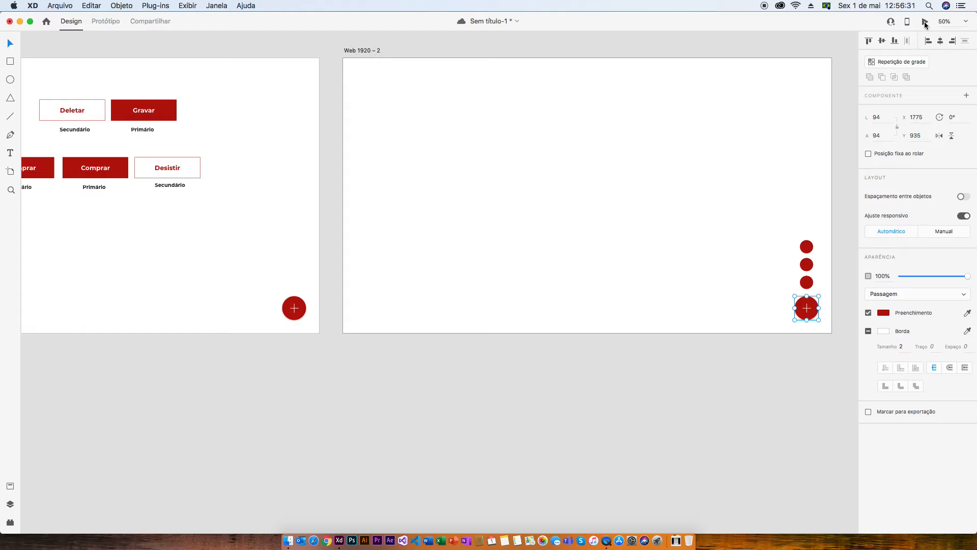
left_click(925, 24)
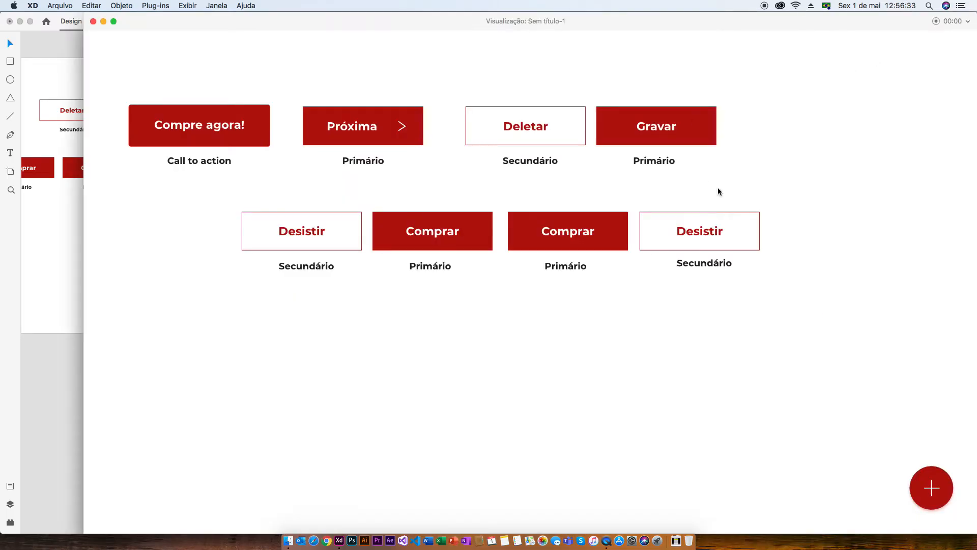
left_click(934, 494)
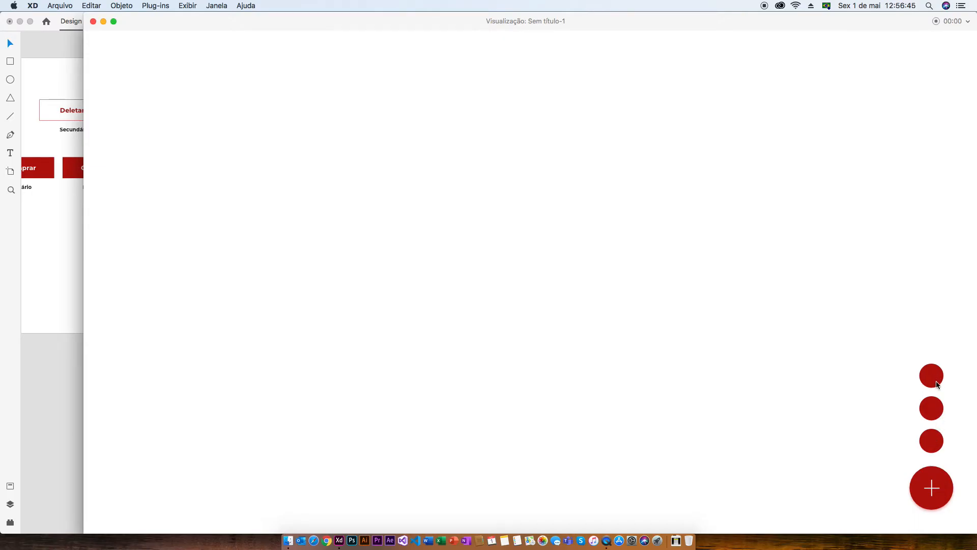
left_click(934, 480)
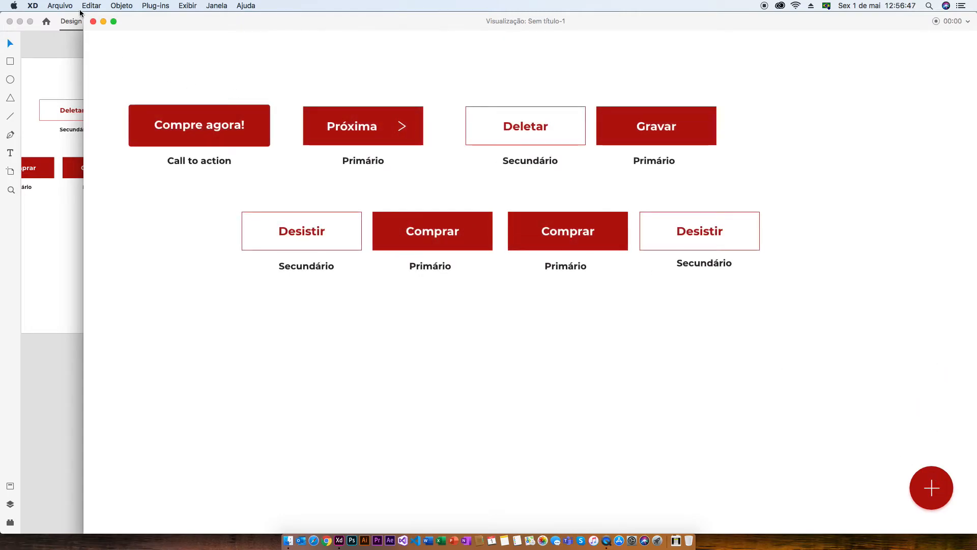
left_click(93, 22)
Set the first artboard's plus button interaction to Animação automática with Fade In/Out easing.
left_click(294, 308)
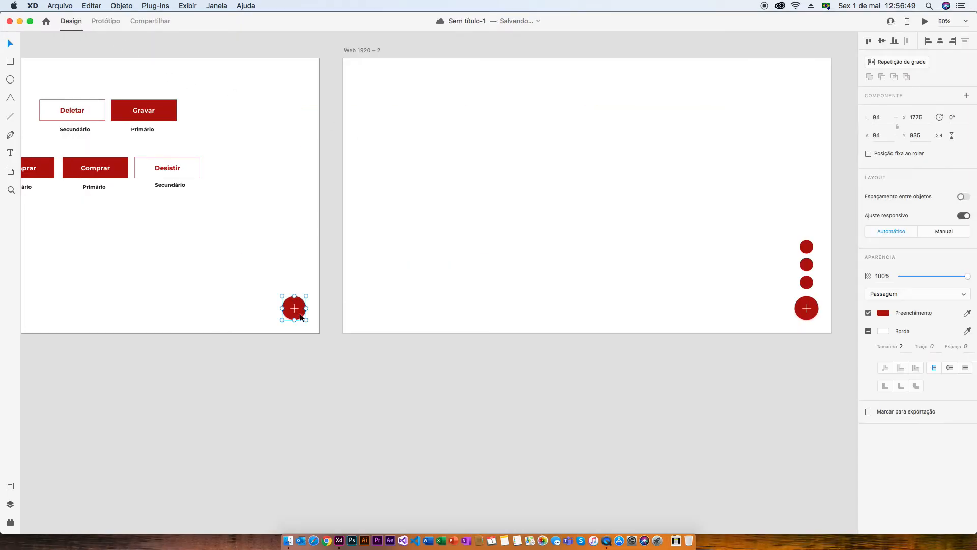
left_click(108, 21)
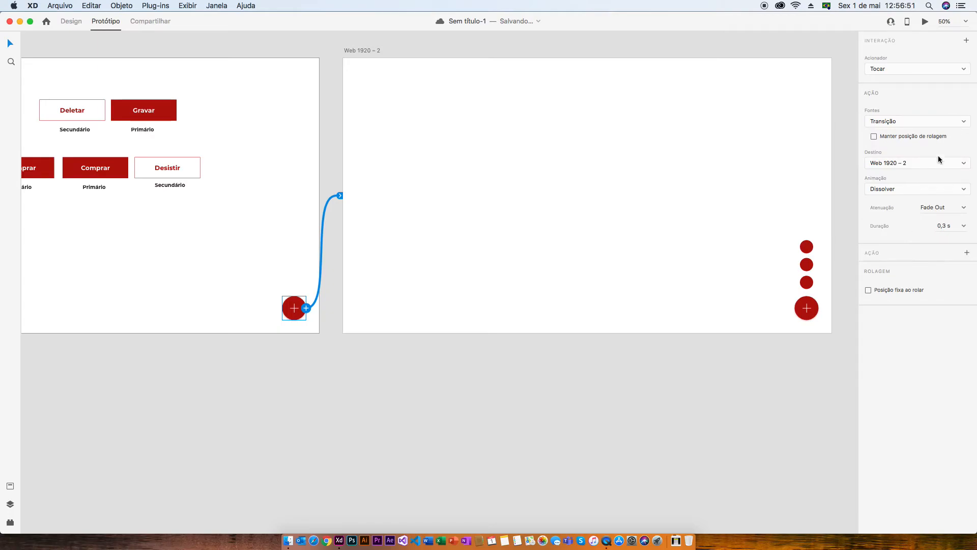
left_click(944, 123)
left_click(925, 130)
left_click(963, 165)
left_click(949, 200)
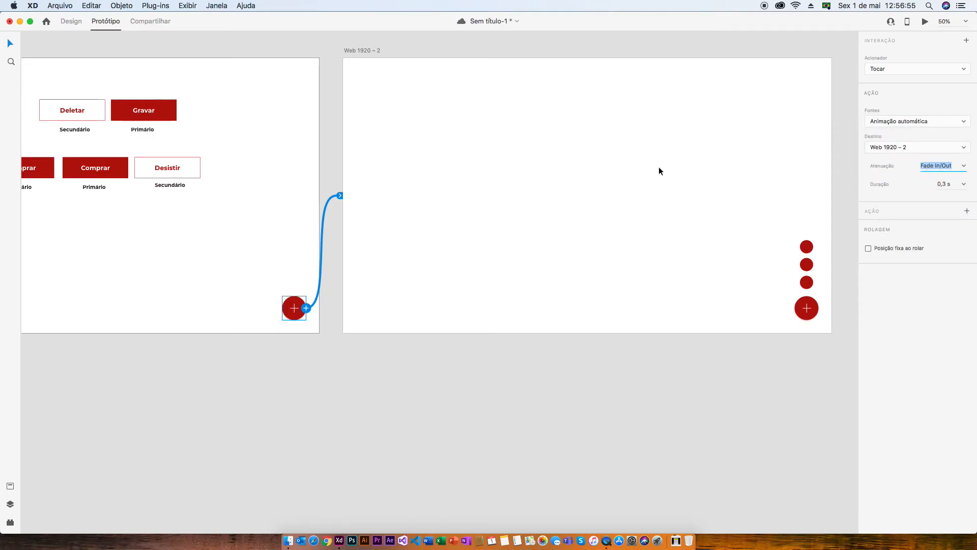
Preview the animated prototype and toggle the plus button repeatedly to check the expanding circles.
left_click(925, 22)
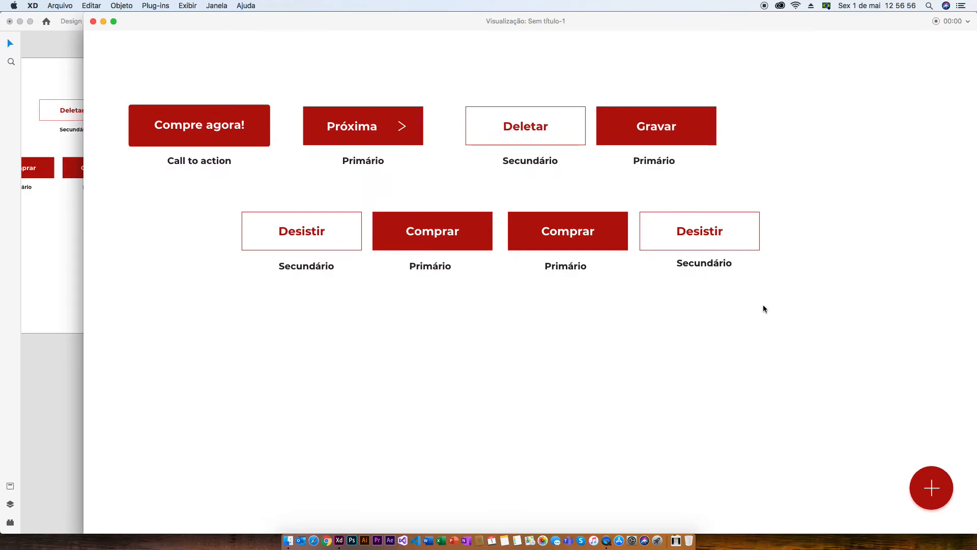
left_click(930, 487)
left_click(919, 495)
left_click(919, 494)
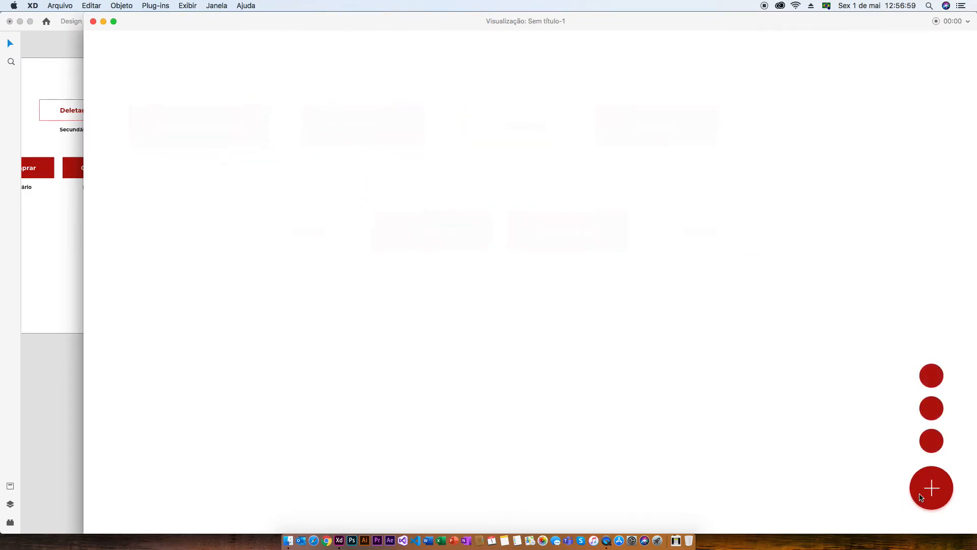
left_click(920, 497)
left_click(920, 498)
left_click(926, 476)
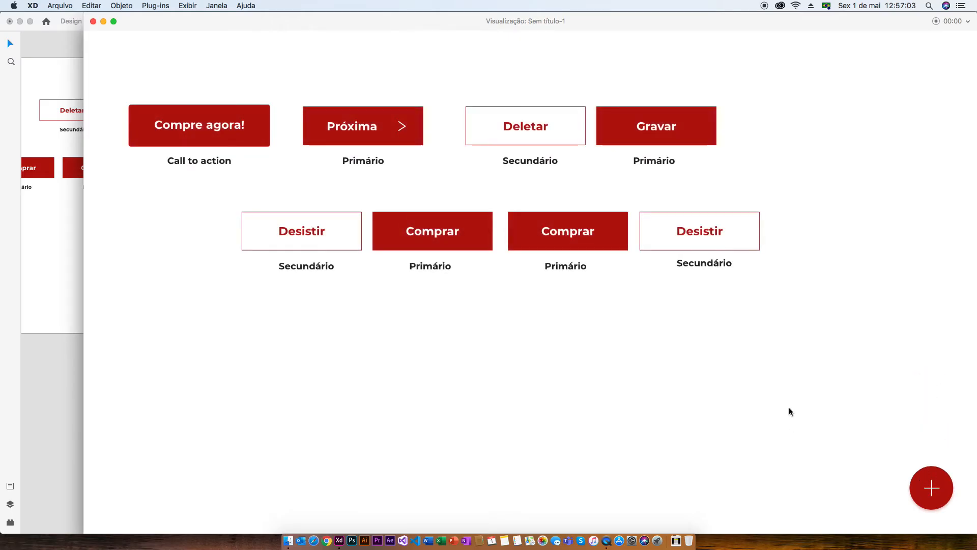
key("super+w")
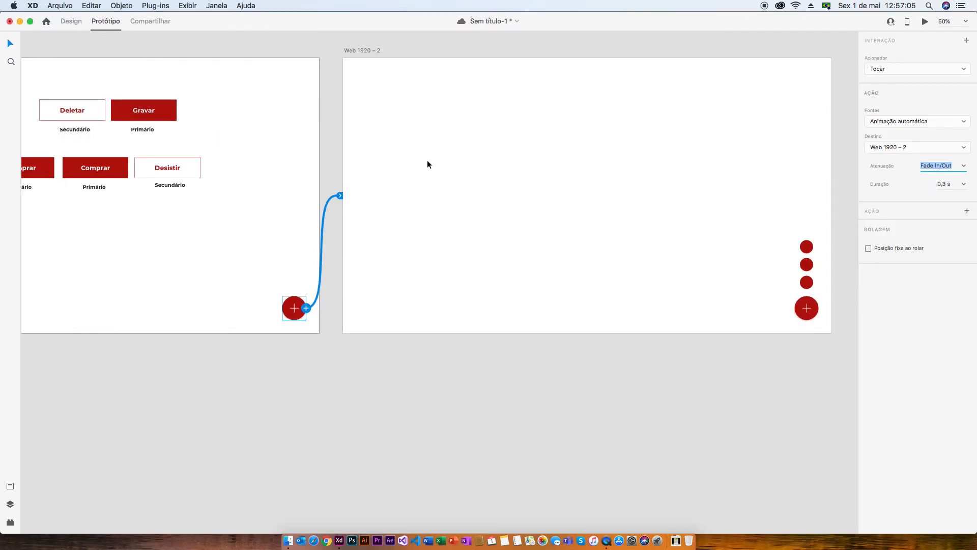
Return to Design mode and save the document.
left_click(71, 22)
left_click_drag(236, 323, 543, 375)
left_click(528, 366)
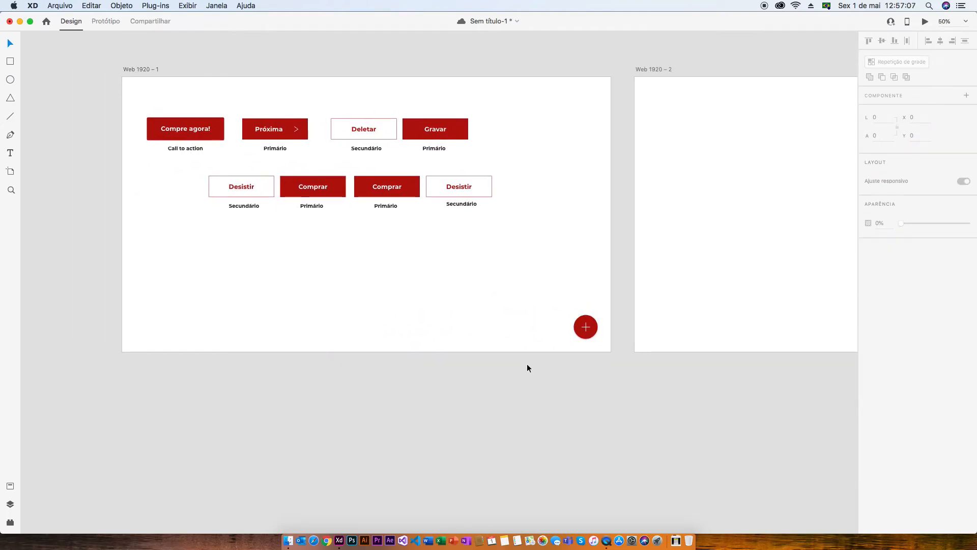
key("super+1")
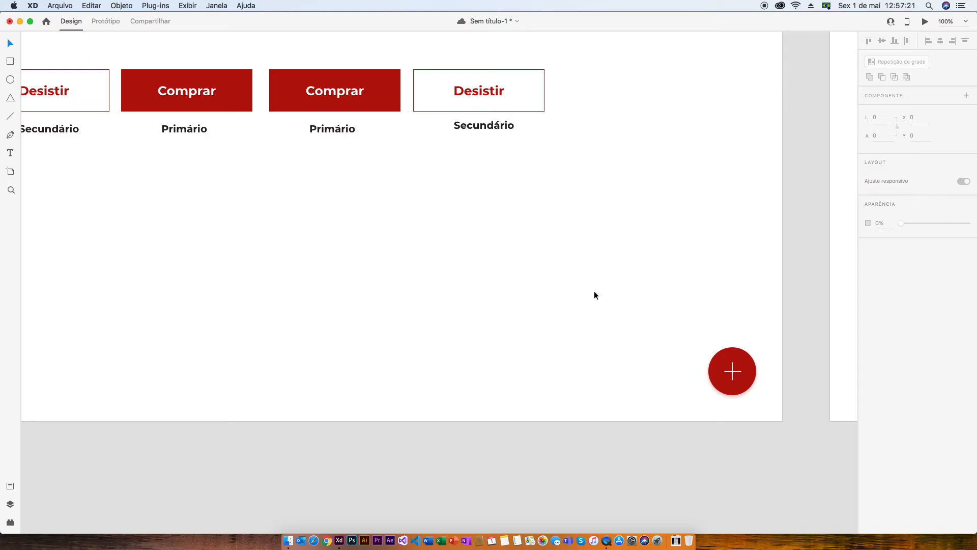
key("super+s")
key("super+minus")
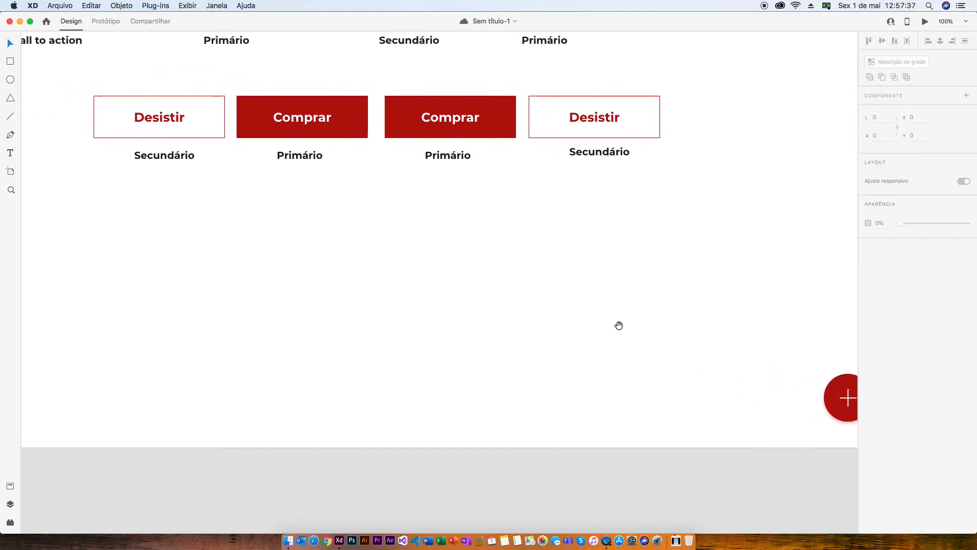
key("super+minus")
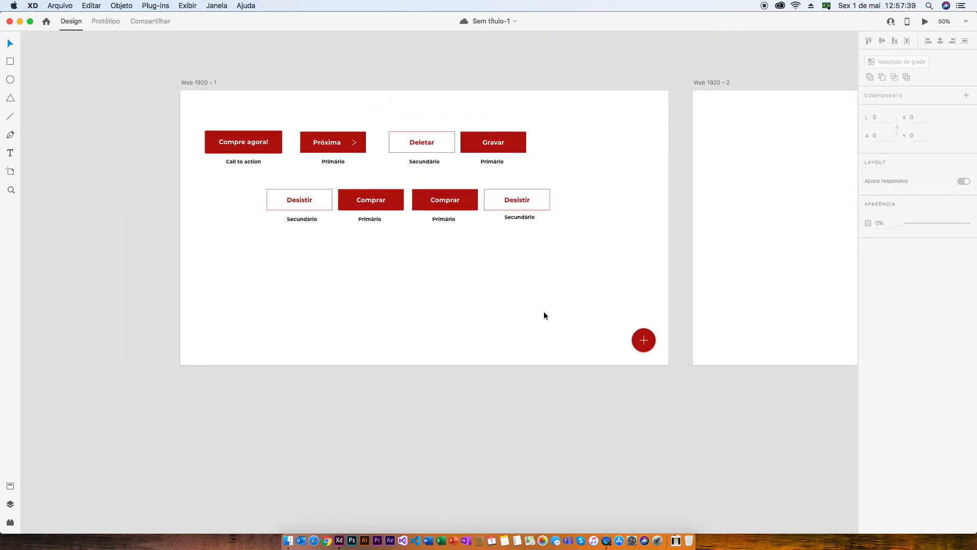
Duplicate the "Compre agora!" call-to-action button's background and label in place on the first artboard.
left_click(9, 63)
key("v")
left_click(273, 151)
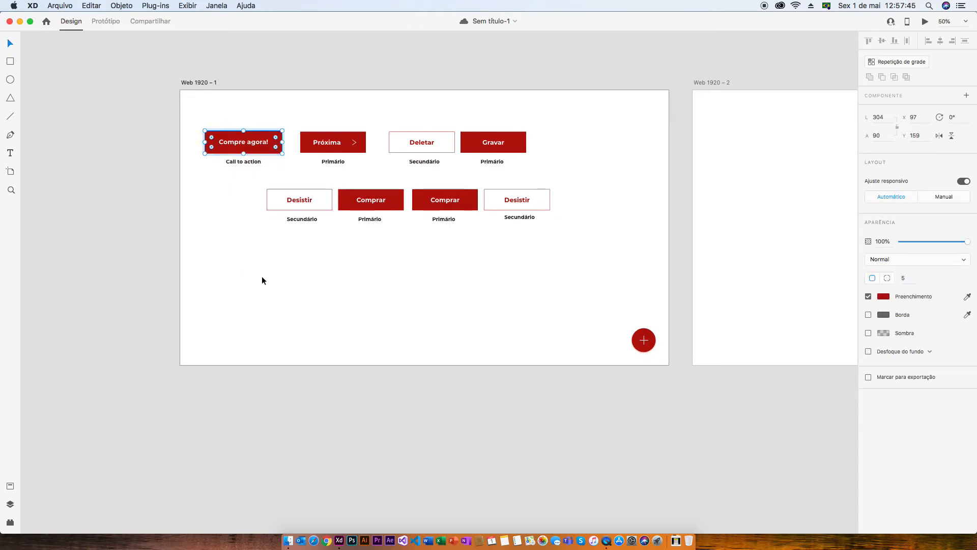
left_click(264, 143, "shift")
key("super+c")
left_click(243, 275)
key("super+v")
Move the duplicated button straight down to Y 675, below the other button rows, and save the document.
key("shift+Down")
key("shift+Down")
key("shift+Down")
key("shift+Down")
key("shift+Down")
key("shift+Down")
key("shift+Down")
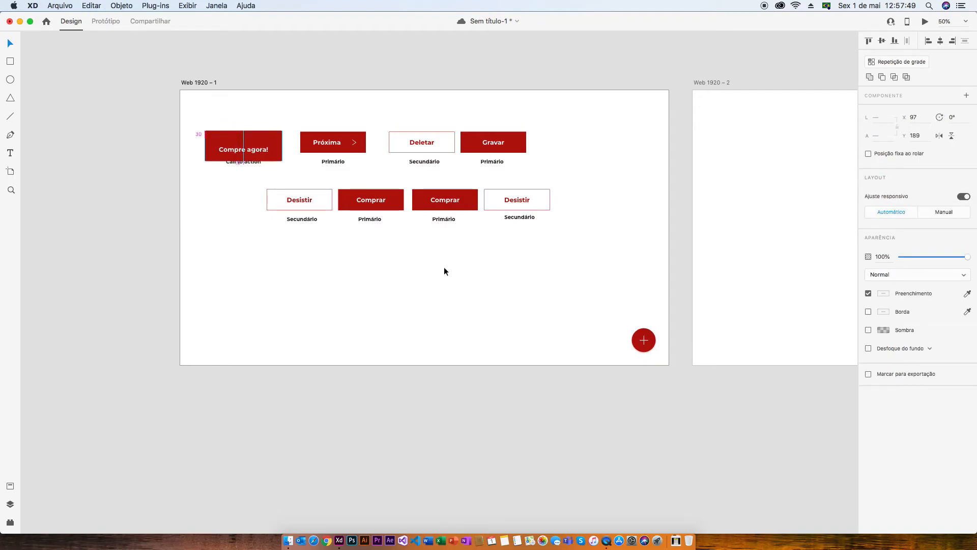
left_click_drag(265, 162, 273, 269)
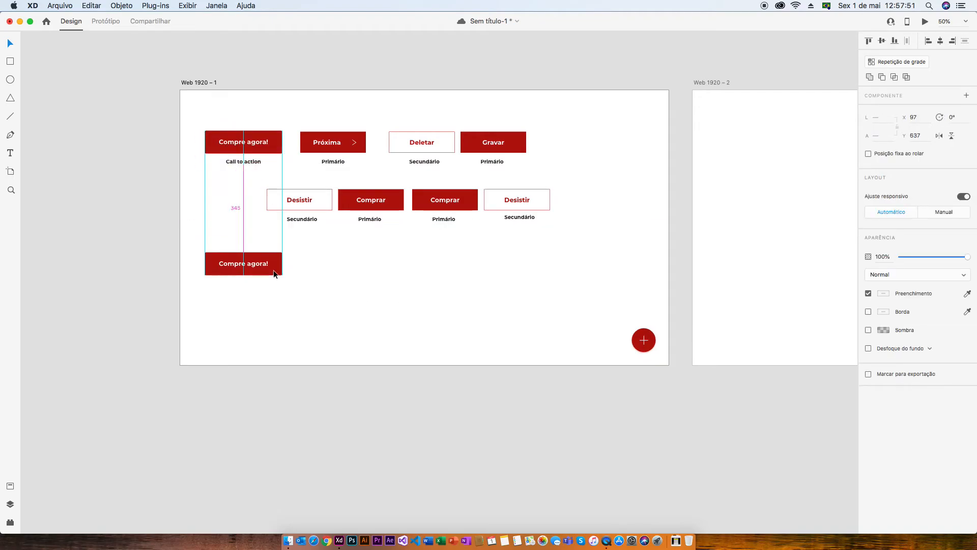
key("super+plus")
left_click_drag(331, 283, 506, 290)
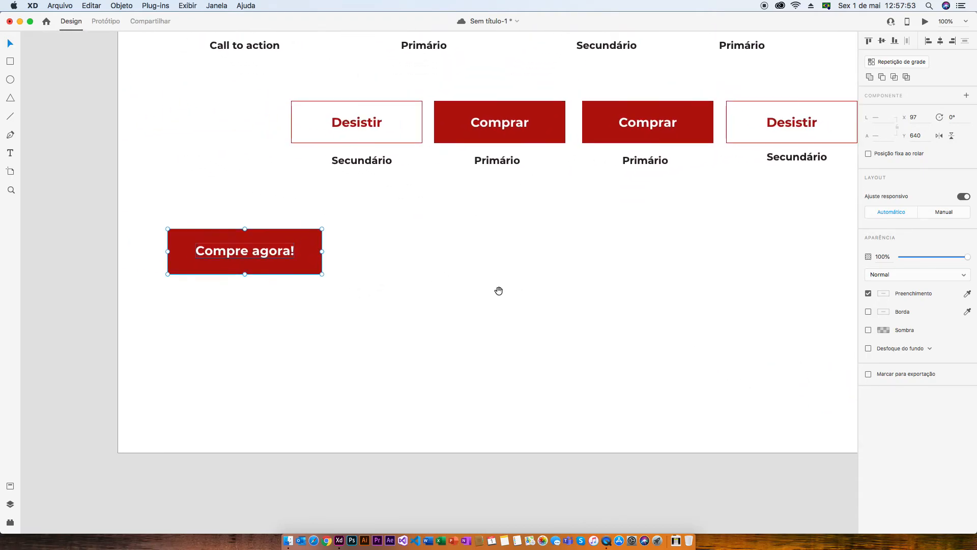
left_click_drag(304, 268, 305, 287)
left_click(357, 282)
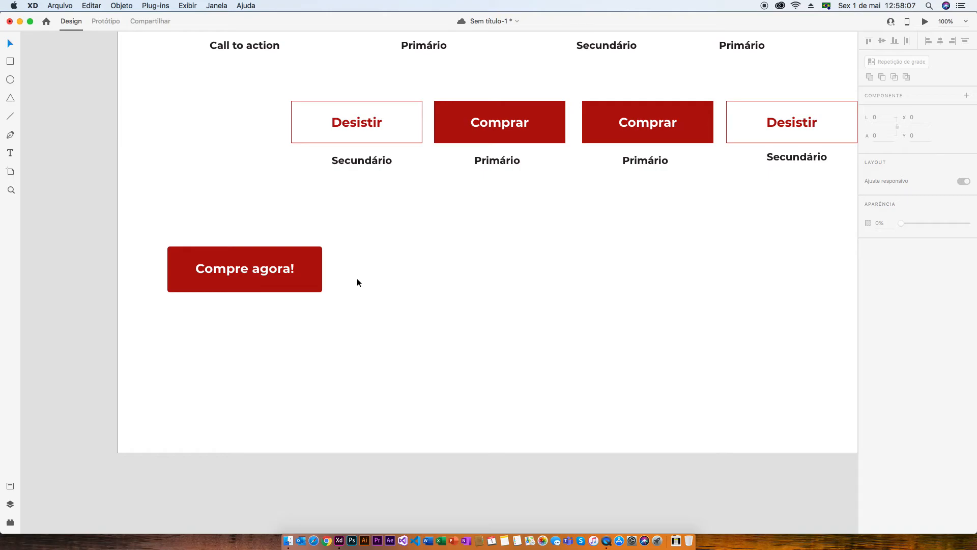
key("super+s")
Group the duplicated button and copy it into an evenly spaced row of four, with the last copy at X 1141.
left_click(311, 285)
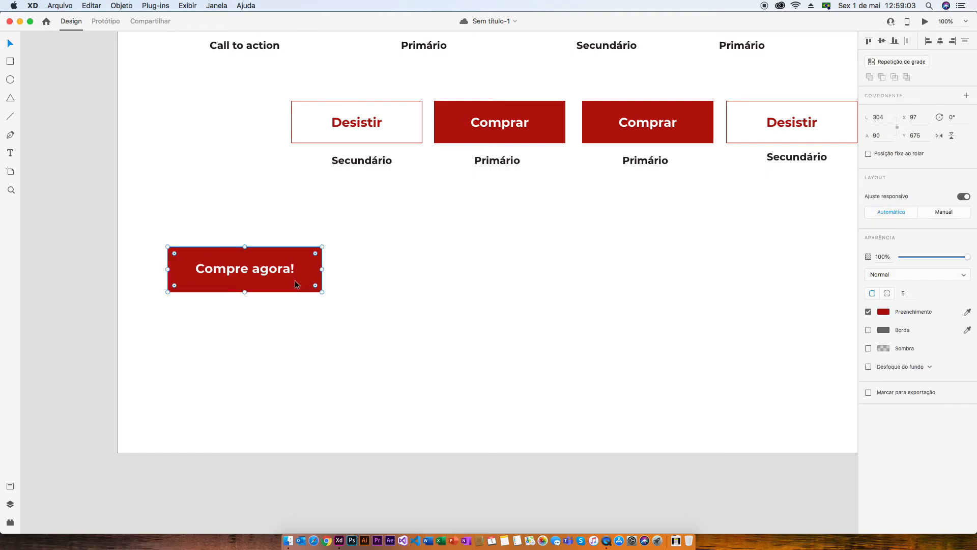
left_click(414, 251)
left_click_drag(384, 227, 758, 278)
key("super+g")
scroll(722, 320, "right", 5)
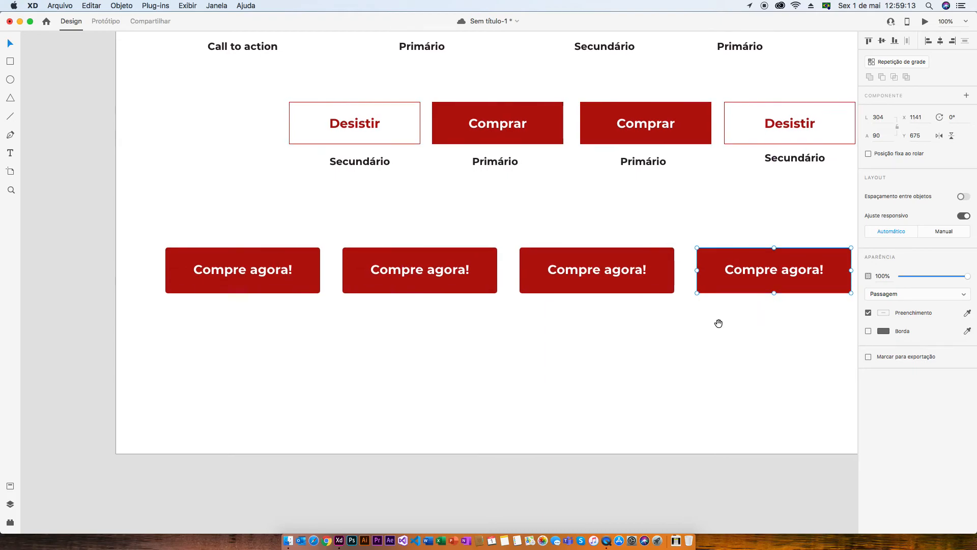
left_click(618, 333)
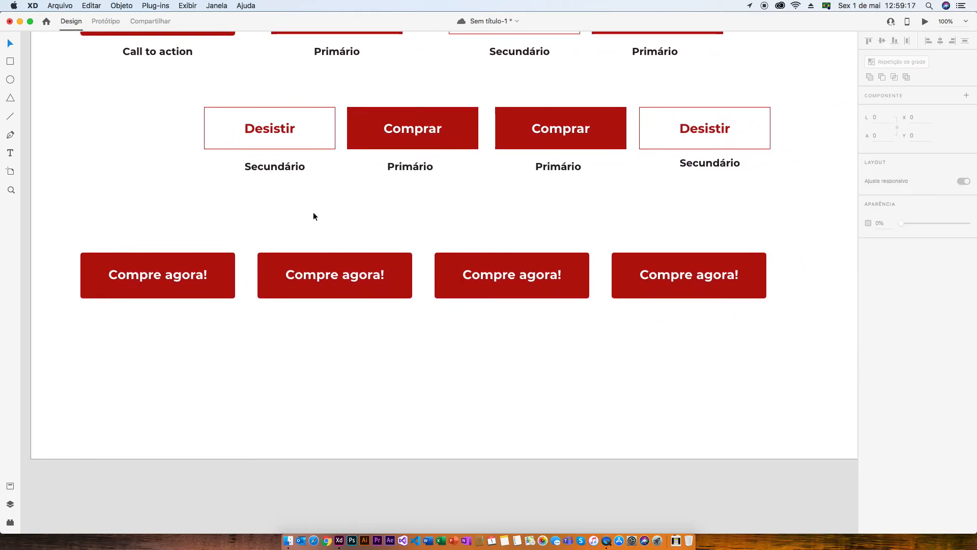
Change the fill of the first button in the new row to a brighter, lighter red.
left_click(228, 286)
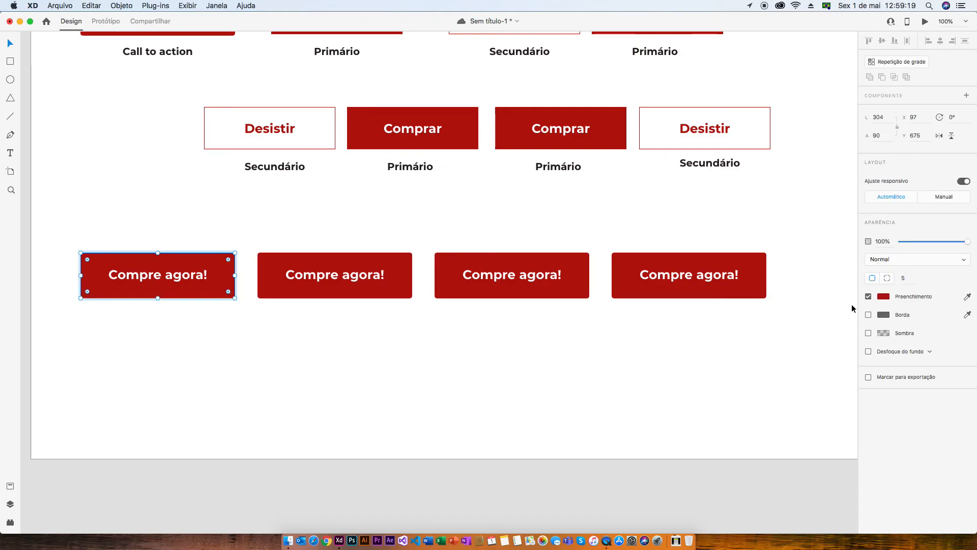
left_click(882, 296)
left_click_drag(838, 283, 847, 242)
left_click_drag(837, 240, 818, 245)
left_click(480, 349)
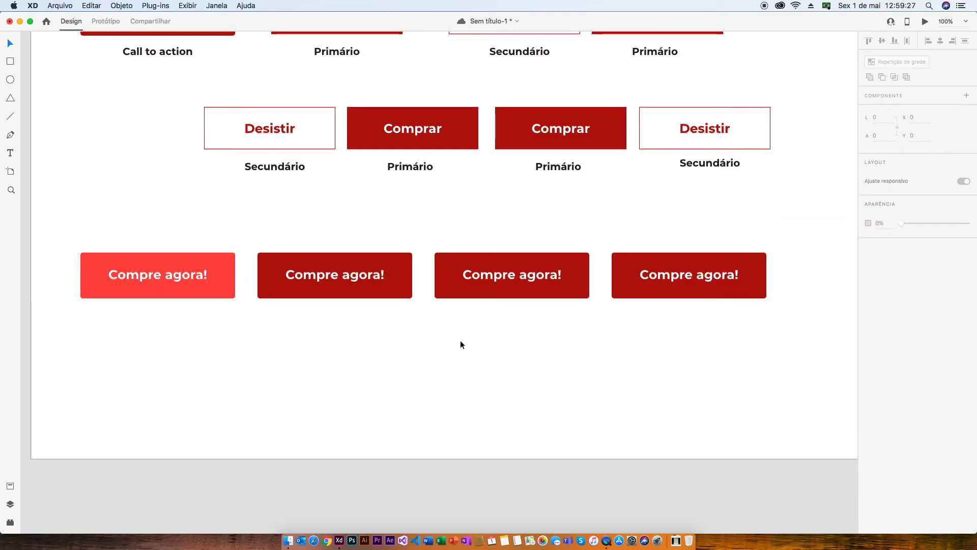
left_click(202, 288)
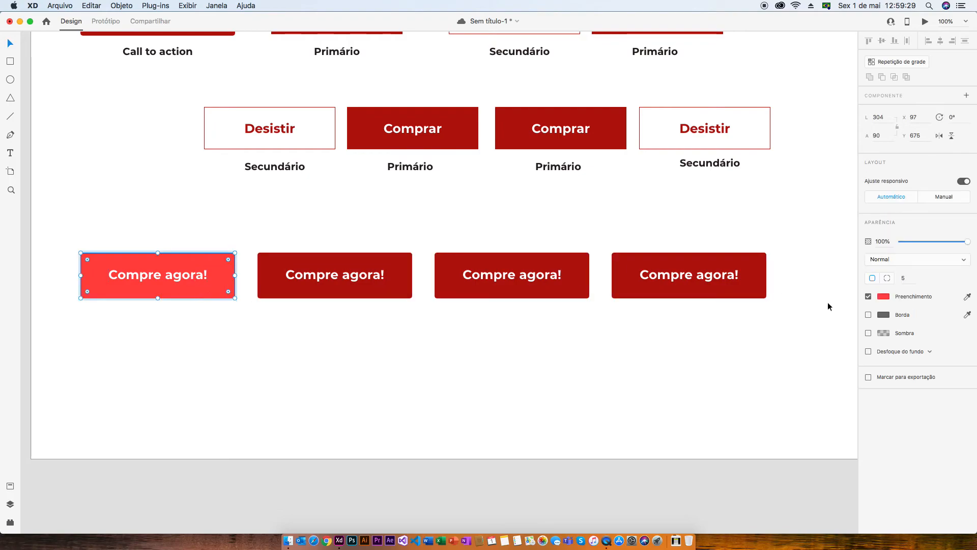
left_click(884, 296)
mouse_move(829, 257)
left_mouse_down()
mouse_move(825, 247)
mouse_move(850, 246)
mouse_move(817, 247)
left_mouse_up()
left_click(582, 359)
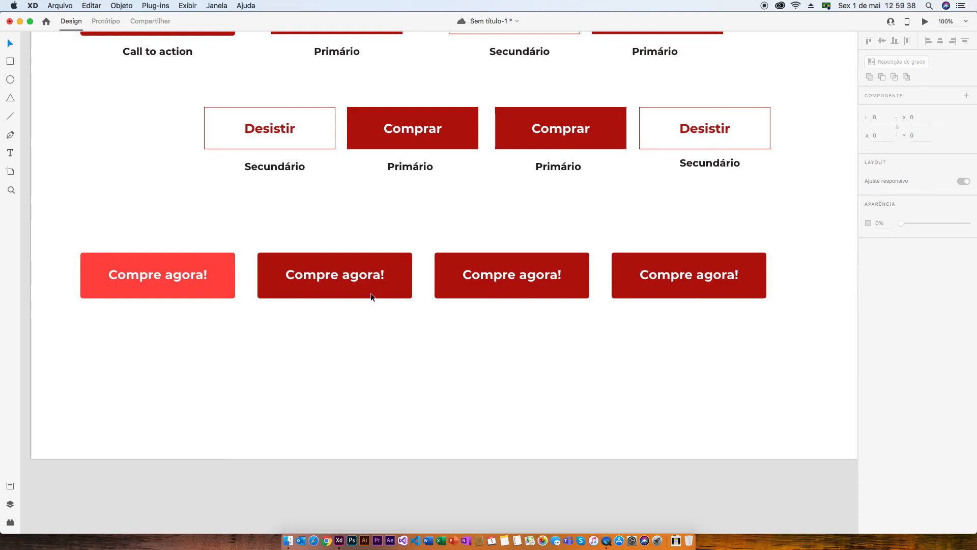
Change the bright red button's label to "Deletar".
double_click(187, 276)
double_click(205, 277)
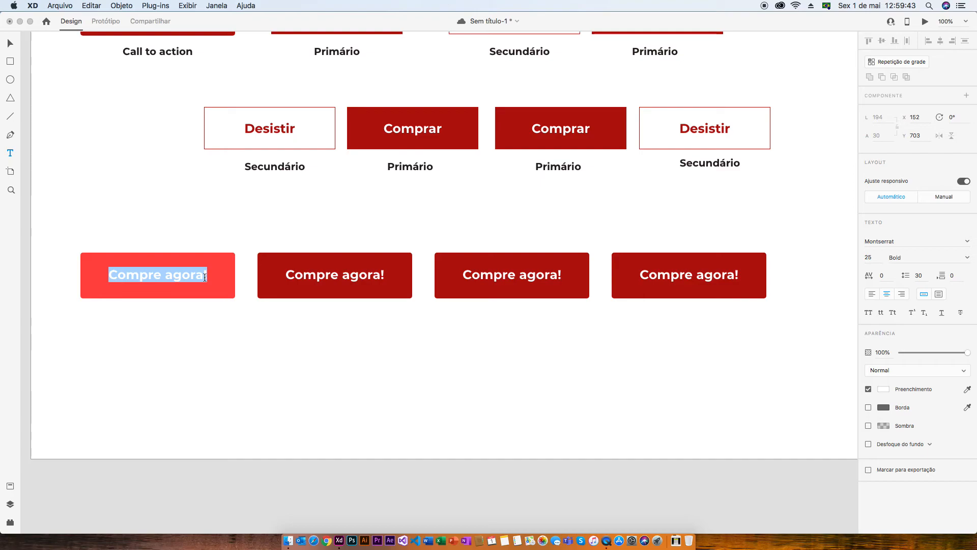
type("Deletar")
key("Escape")
key("Escape")
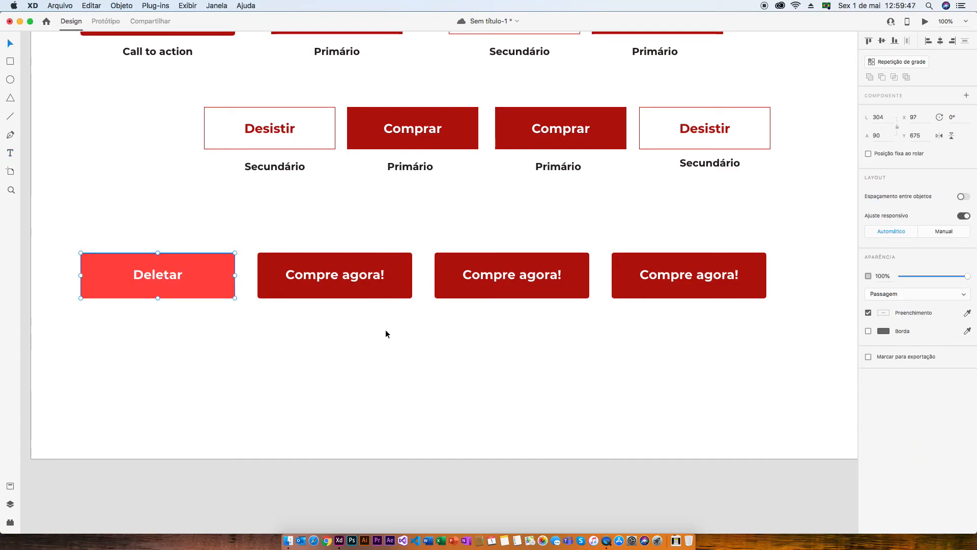
Change the fill of the second button in the bottom row to a light golden yellow.
double_click(365, 291)
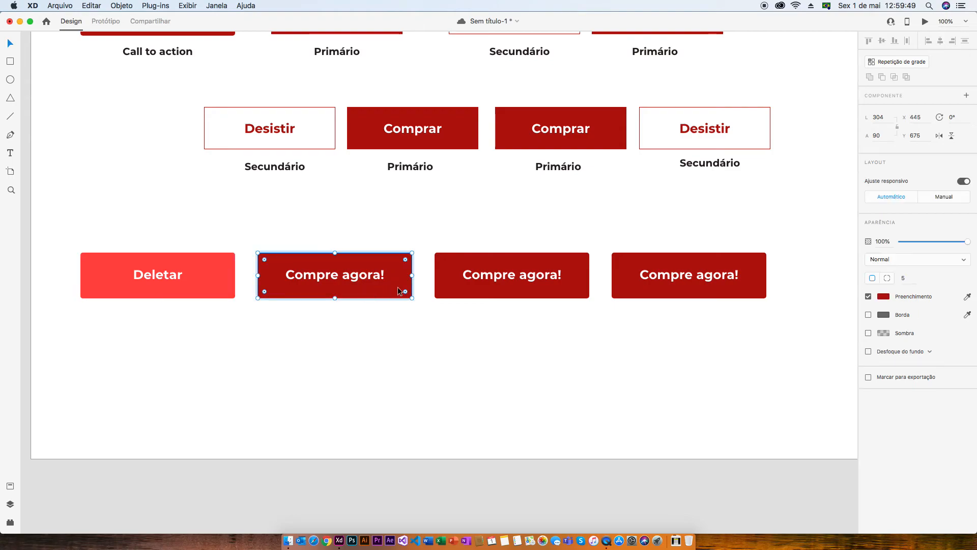
left_click(883, 293)
left_click_drag(850, 324, 849, 315)
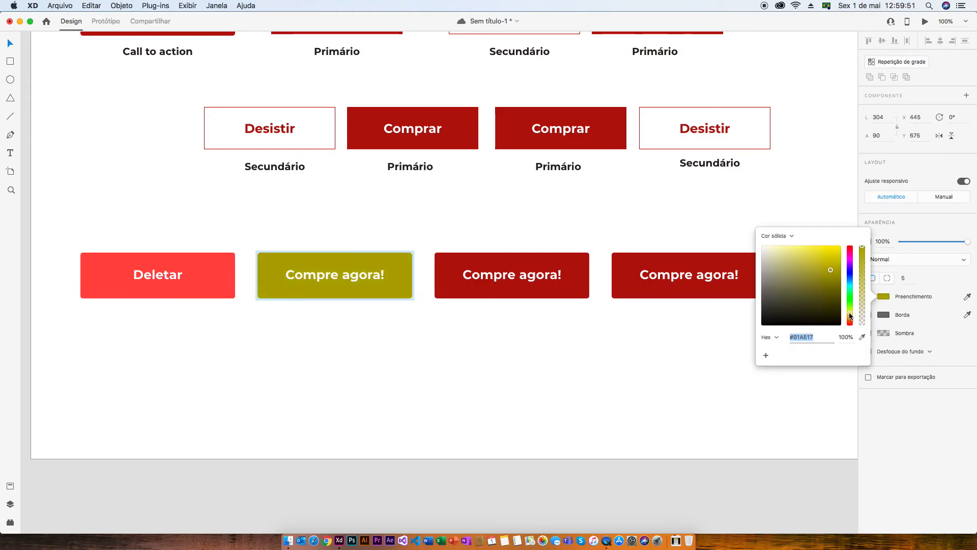
left_click_drag(831, 270, 816, 239)
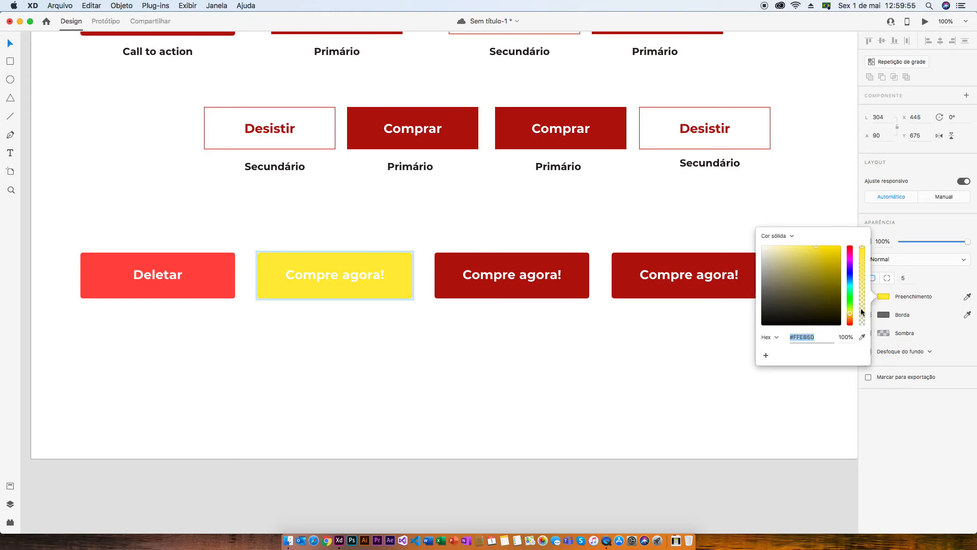
left_click_drag(849, 317, 849, 314)
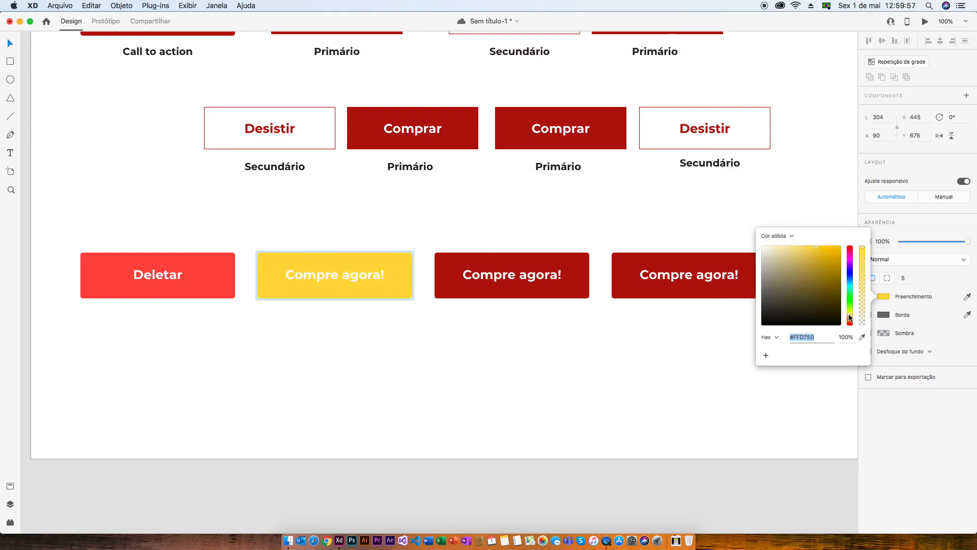
left_click_drag(823, 249, 814, 245)
left_click(896, 293)
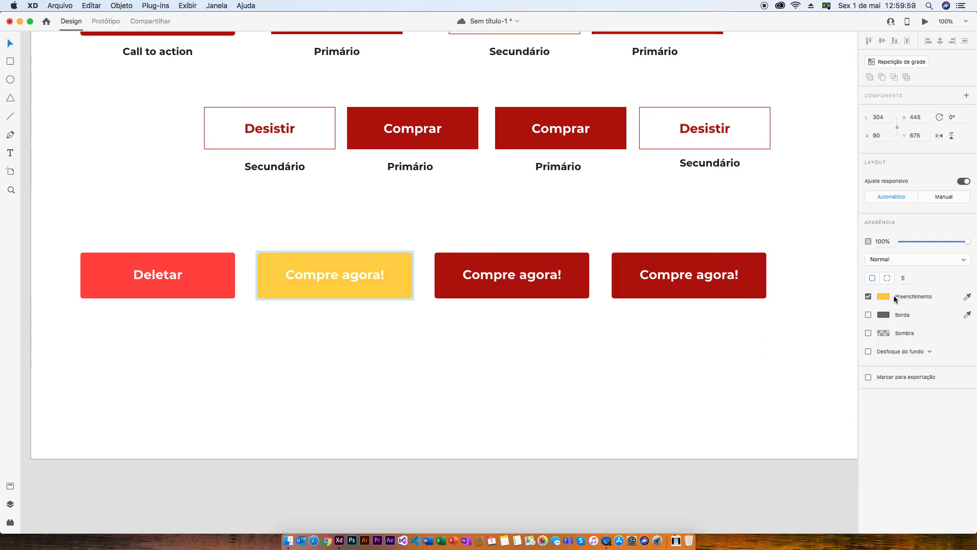
Recolour the yellow button's label text to near-black #221C1C.
double_click(372, 276)
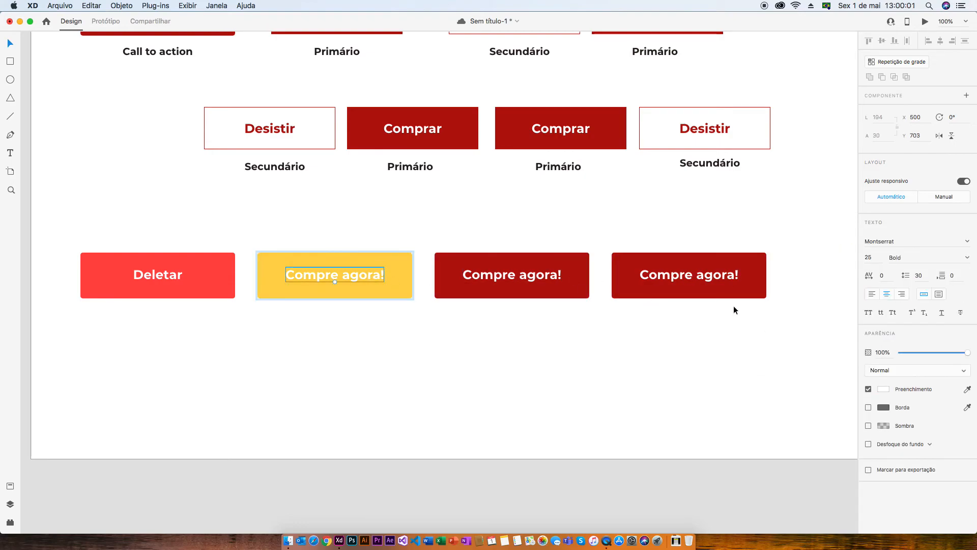
left_click(884, 391)
left_click(775, 402)
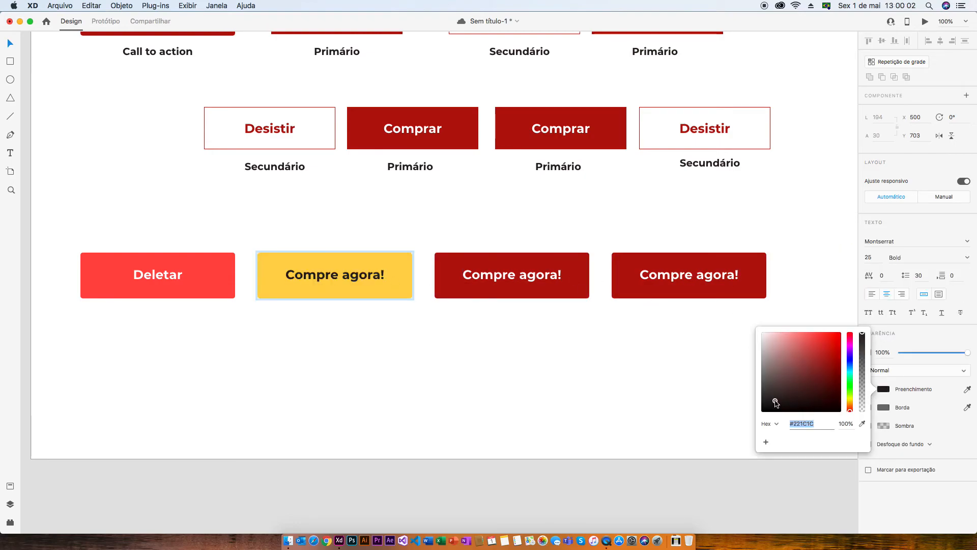
left_click(603, 356)
Nudge the labels of the yellow and "Deletar" buttons slightly down to centre them vertically.
left_click(372, 283)
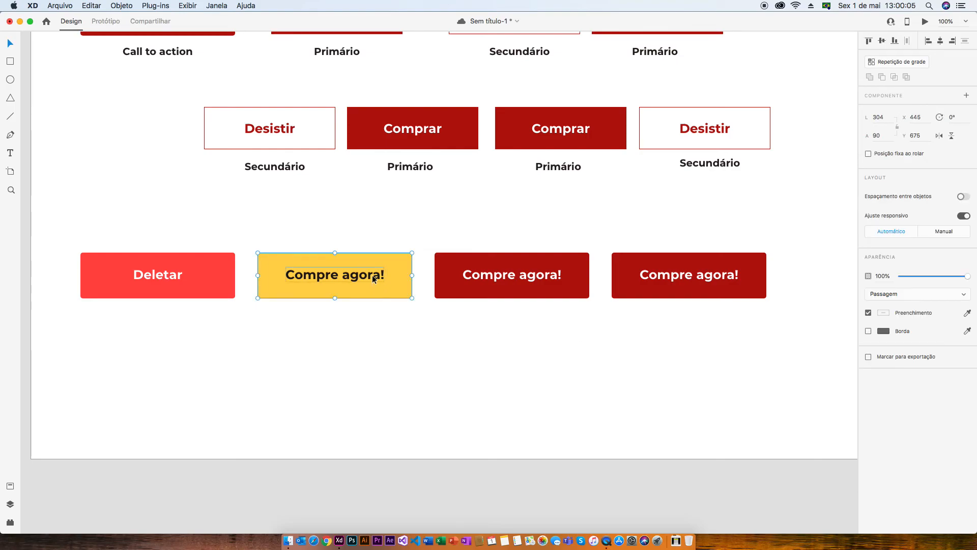
double_click(372, 280)
left_click(209, 285)
double_click(168, 277)
left_click(237, 335)
left_click(407, 287)
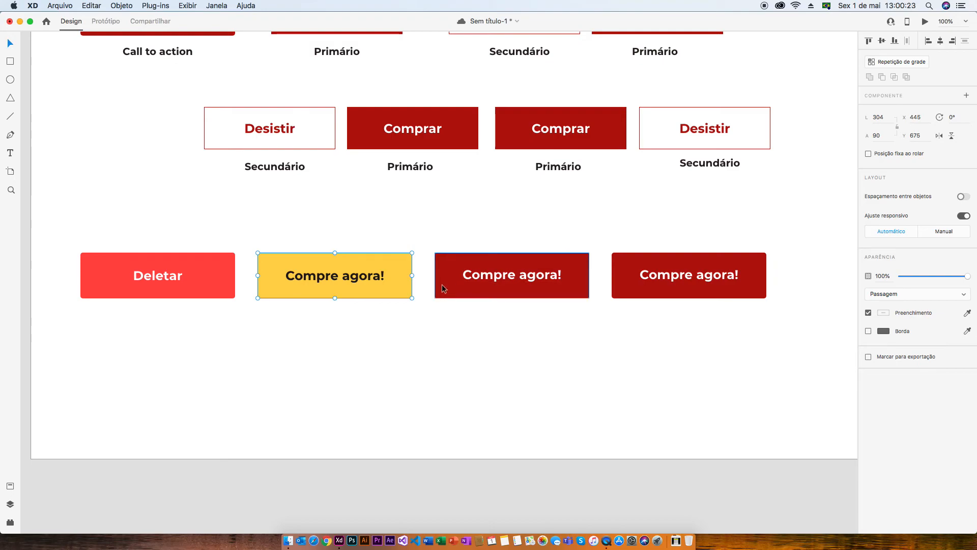
Nudge the third button's label slightly down to match the other labels in the row.
left_click_drag(488, 277, 492, 282)
key("super+z")
double_click(496, 274)
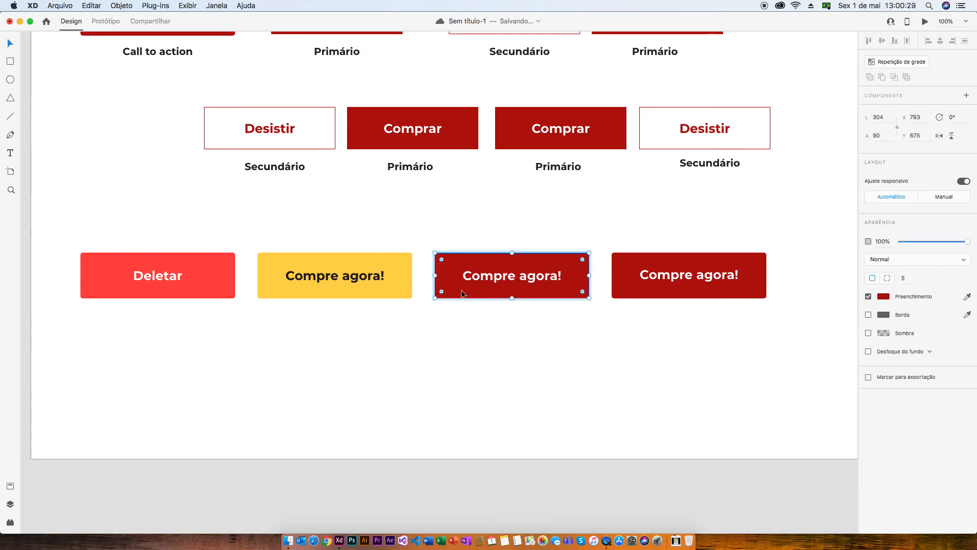
Change the fill of the third button in the bottom row to green #1F8800.
left_click(883, 296)
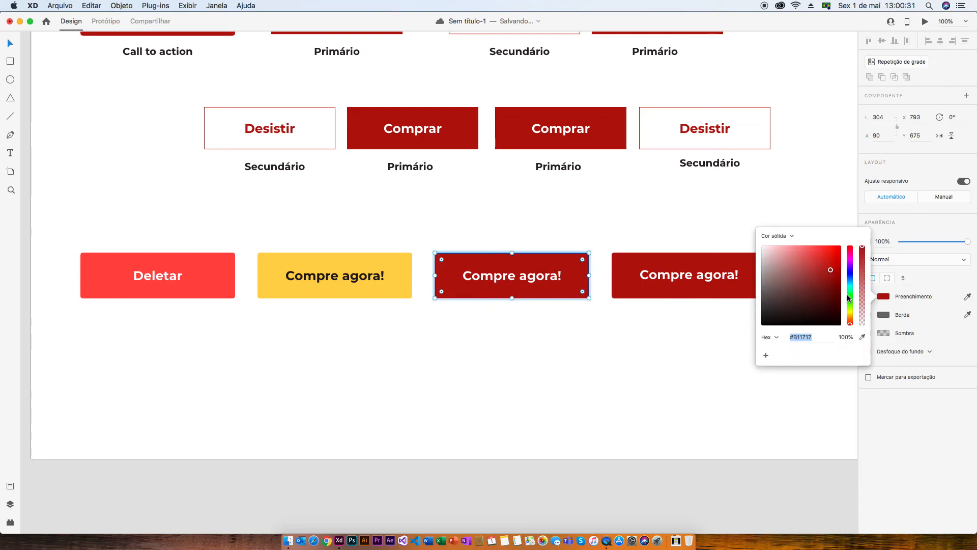
left_click(849, 302)
mouse_move(837, 273)
left_mouse_down()
mouse_move(847, 264)
mouse_move(840, 283)
left_mouse_up()
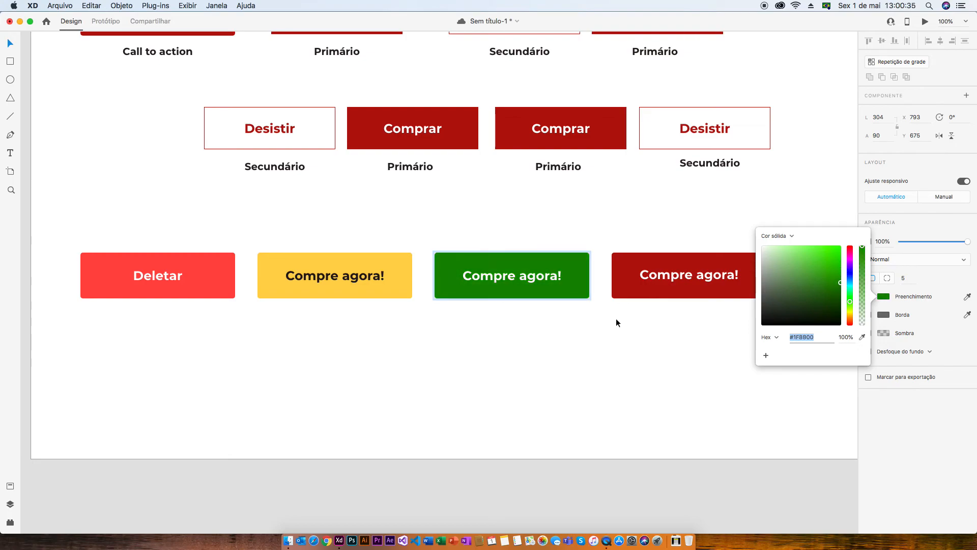
left_click(605, 320)
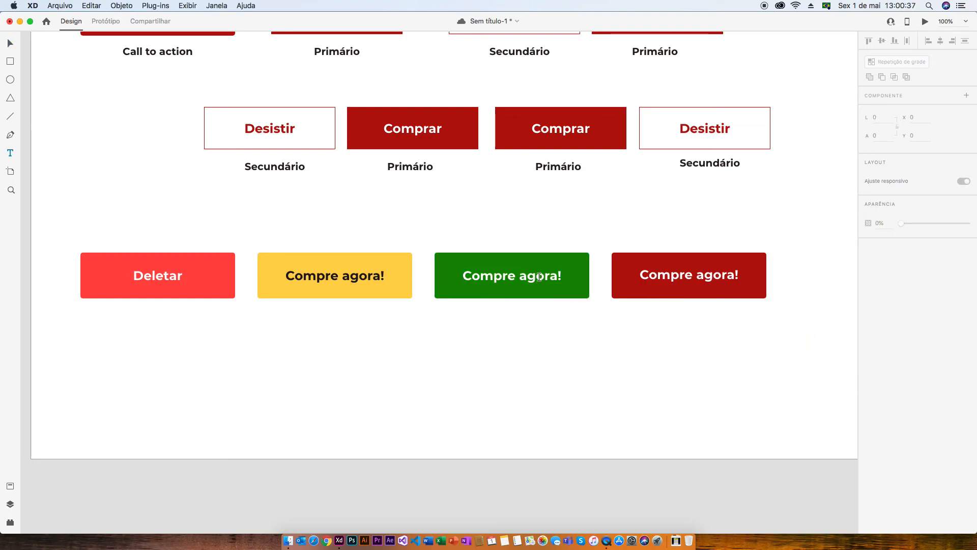
Change the green button's label to "Gravar".
double_click(540, 279)
double_click(550, 278)
type("Gravar")
key("Escape")
left_click(603, 330)
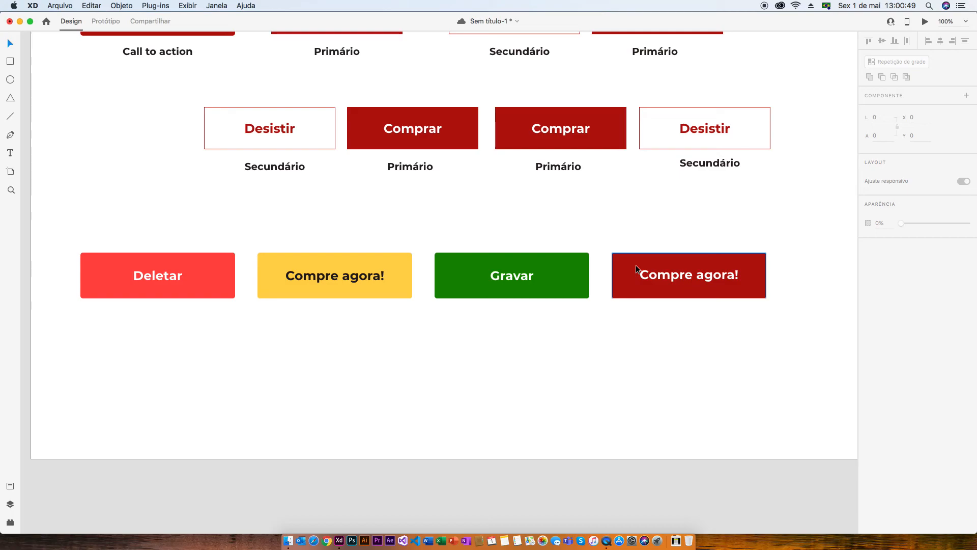
Fill the fourth button in the bottom row with teal and move its label down to Y 705.
left_click(627, 277)
double_click(628, 278)
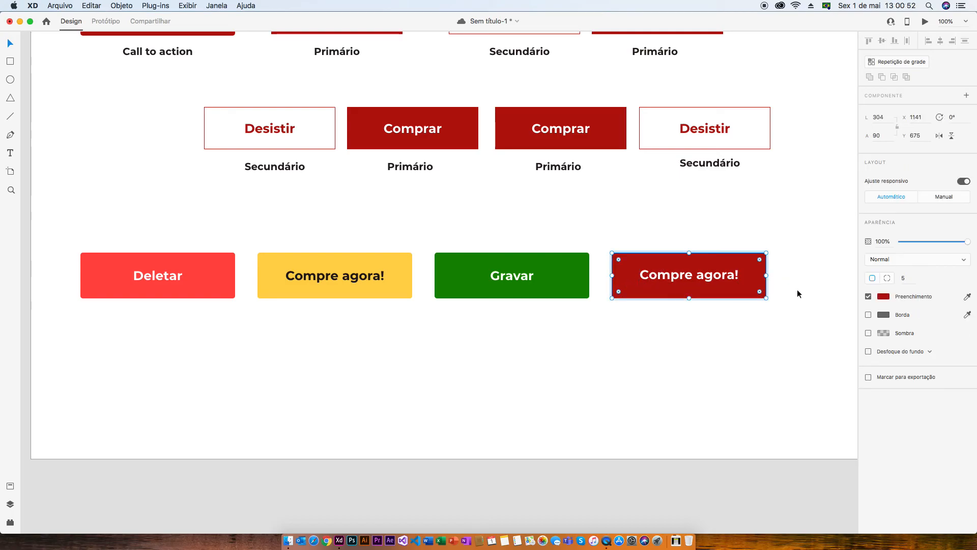
left_click(883, 297)
left_click(850, 285)
left_click_drag(820, 259, 843, 273)
left_click(712, 270)
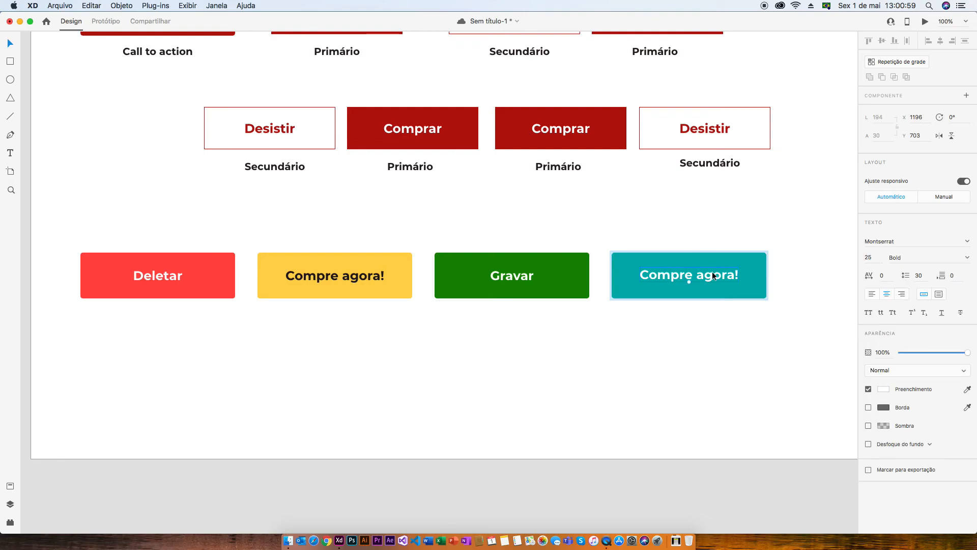
double_click(728, 280)
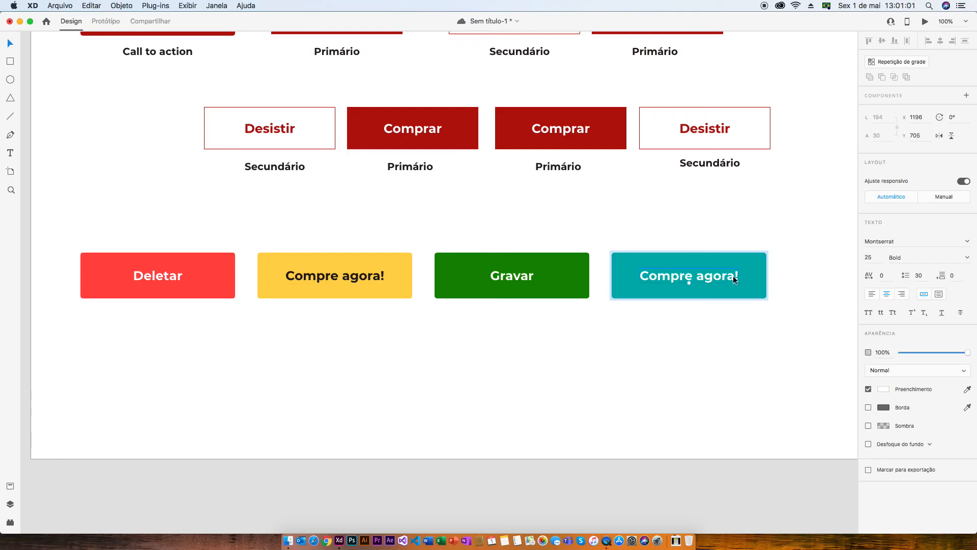
Change the teal button's label to "Mais" and save the document.
triple_click(699, 281)
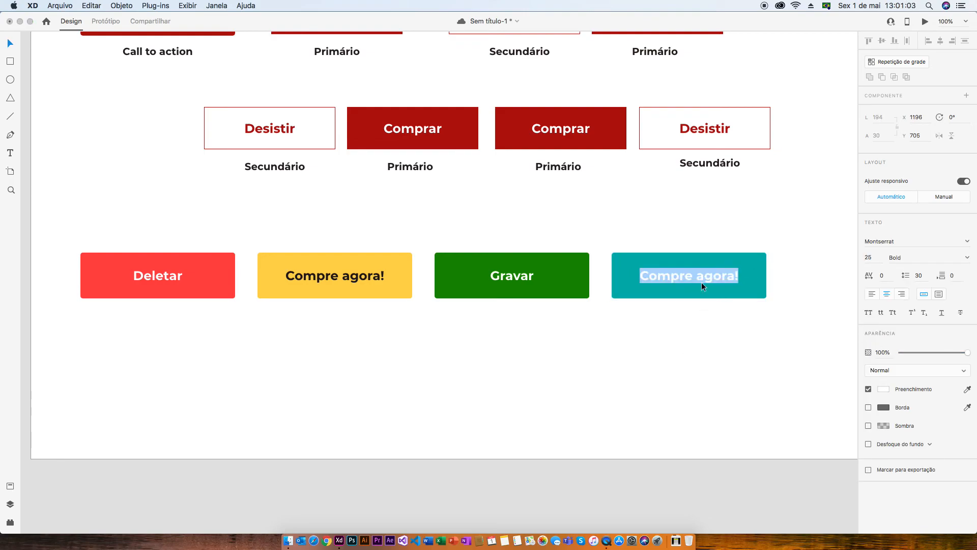
type("Mais")
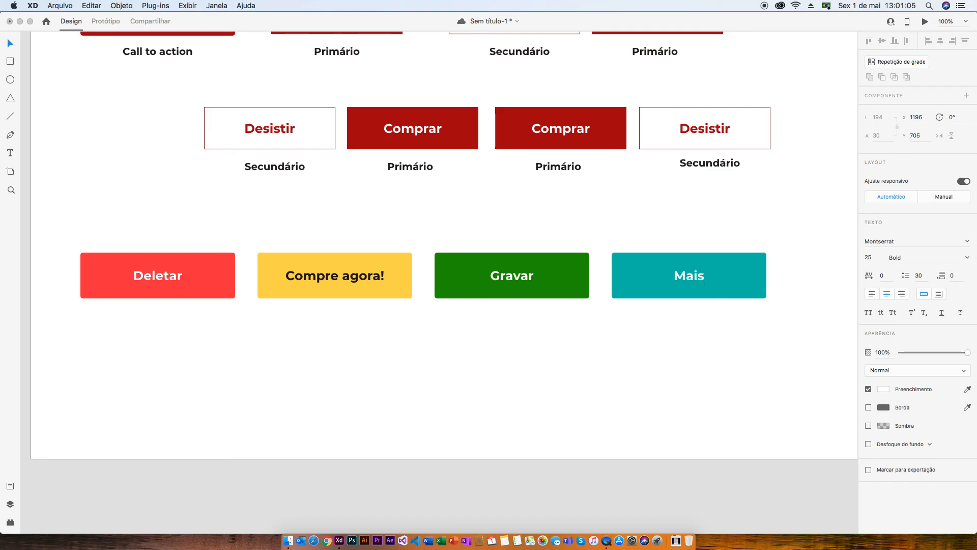
key("Escape")
left_click(654, 219)
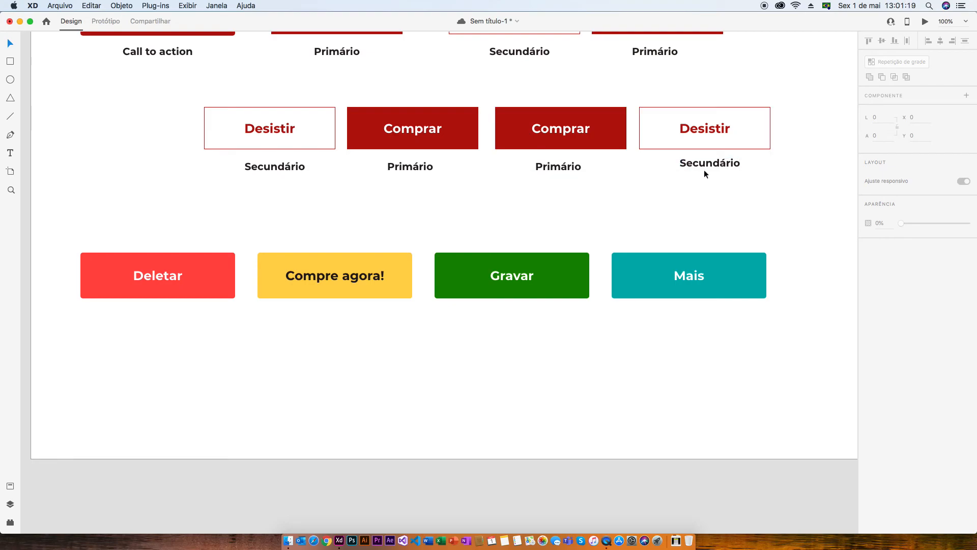
key("super+s")
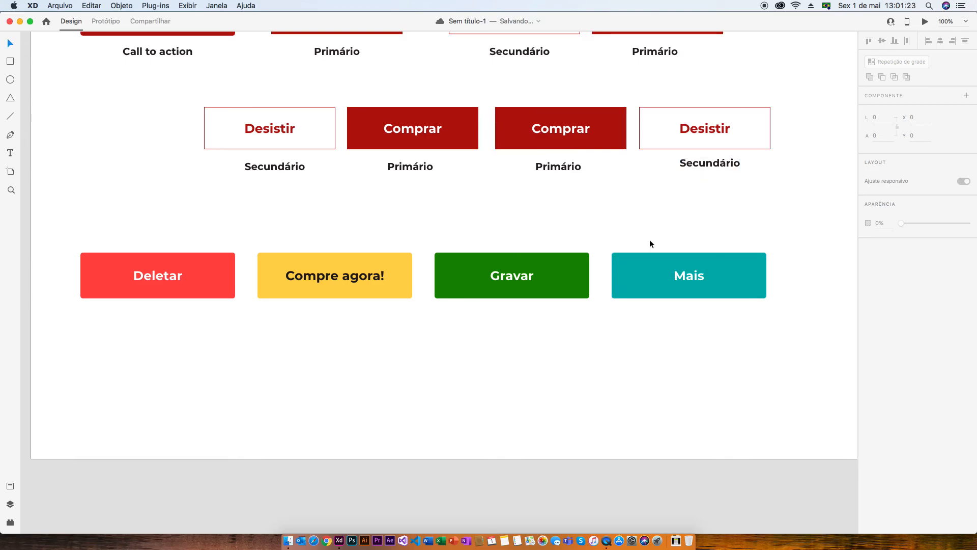
Add a default drop shadow to the teal "Mais" button's rectangle and save the document.
key("super+minus")
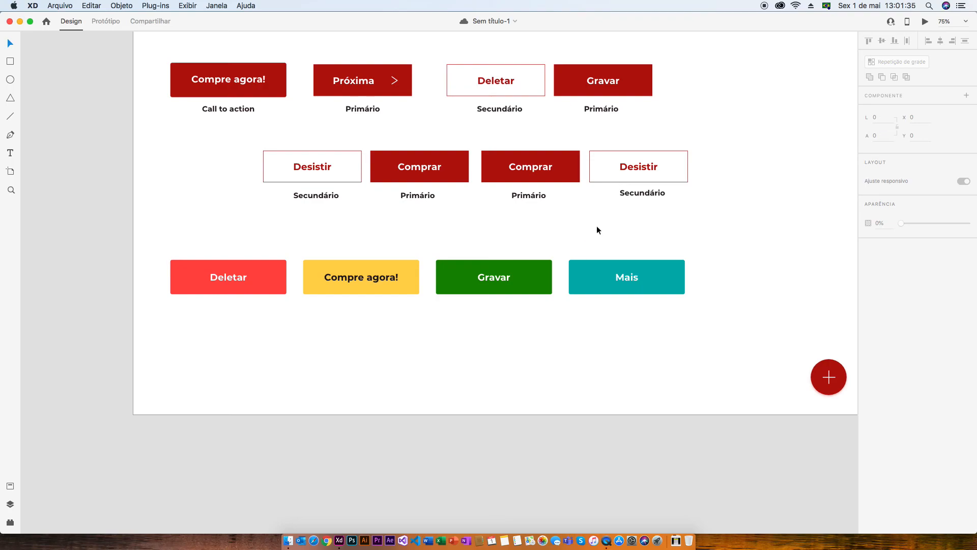
left_click(592, 295)
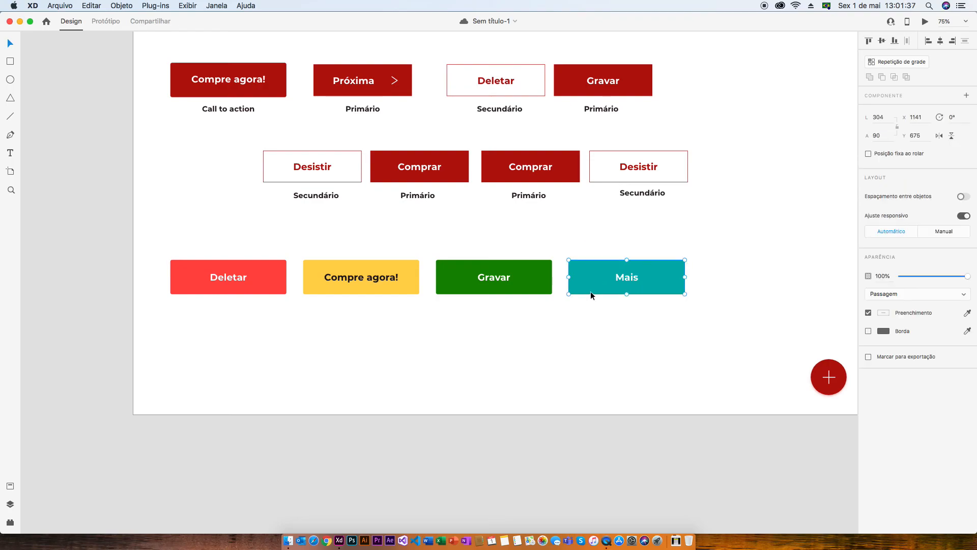
double_click(591, 294)
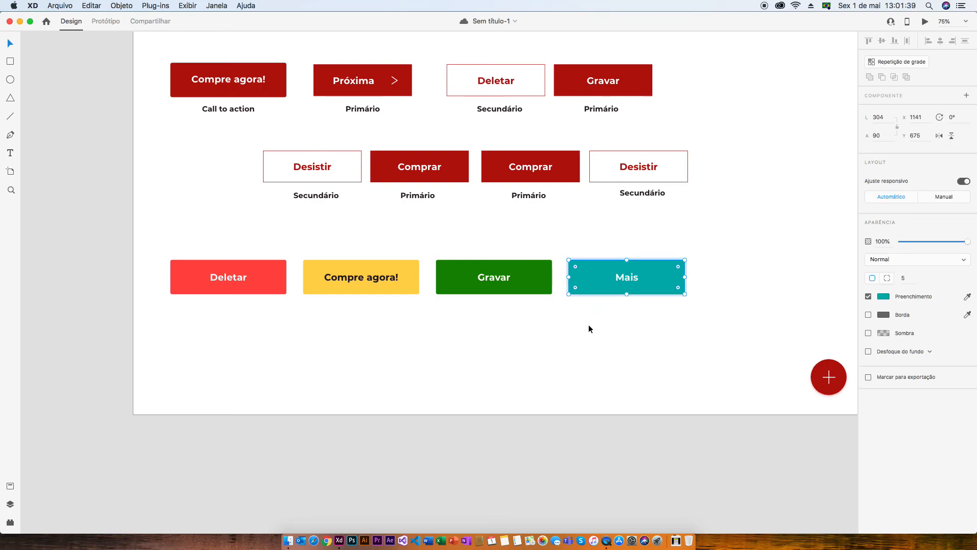
left_click(868, 332)
left_click(643, 329)
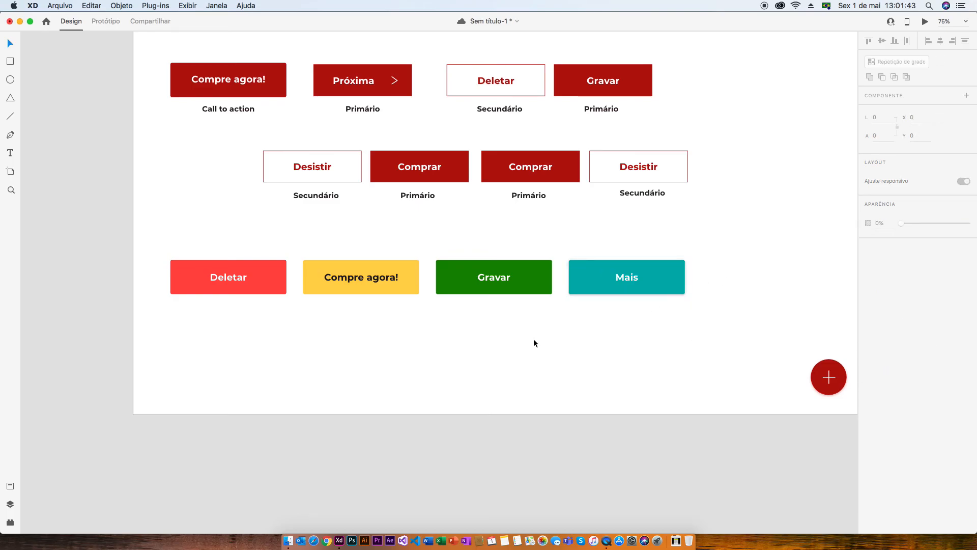
key("super+equal")
key("super+equal")
key("super+equal")
left_click_drag(688, 356, 384, 370)
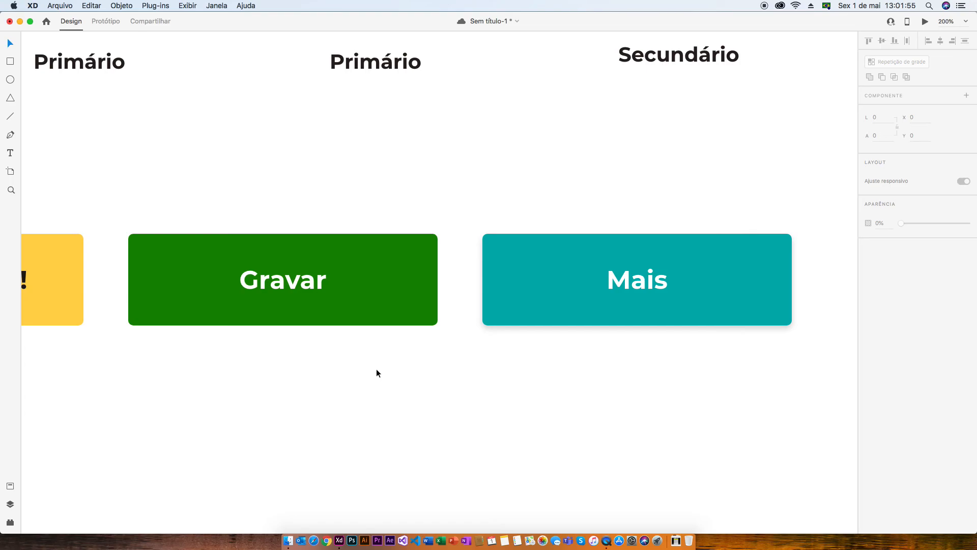
key("cmd+s")
Add a drop shadow to the green "Gravar" button, sampling the button's own green #1F8800 as the shadow colour.
left_click(567, 311)
left_click(496, 347)
left_click(412, 319)
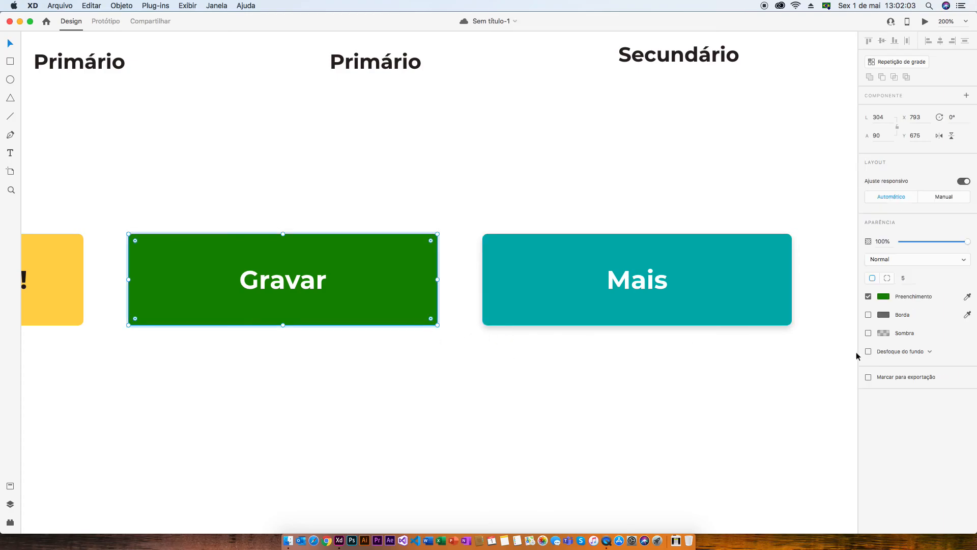
left_click(868, 333)
left_click(884, 332)
left_click(863, 368)
left_click(435, 295)
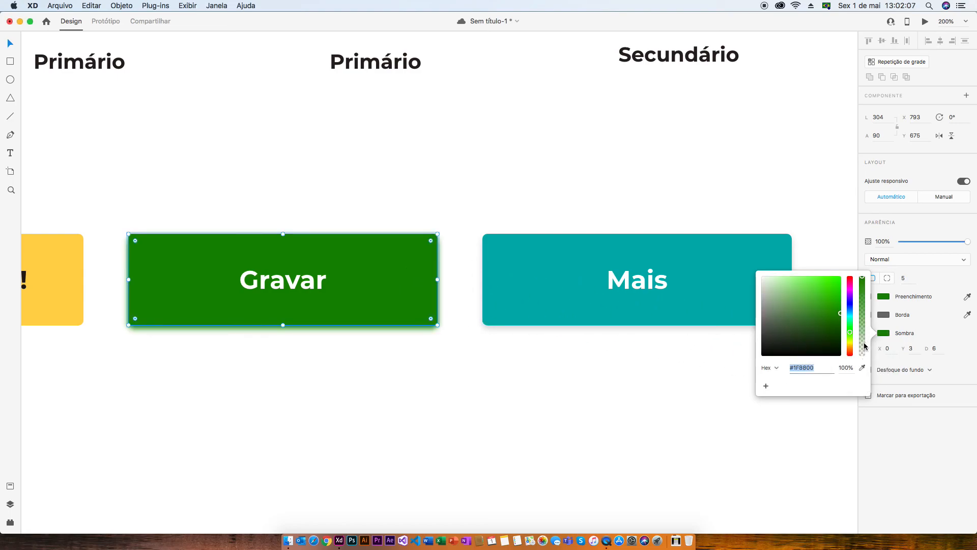
Set the green button's shadow opacity to 30% and compare it with the teal button's shadow.
left_click(851, 366)
type("30")
key("Return")
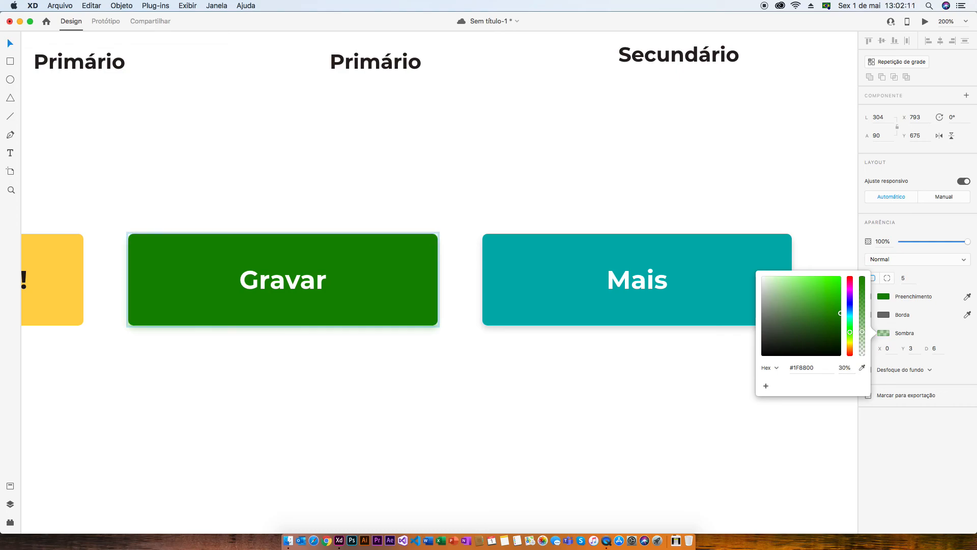
left_click(514, 407)
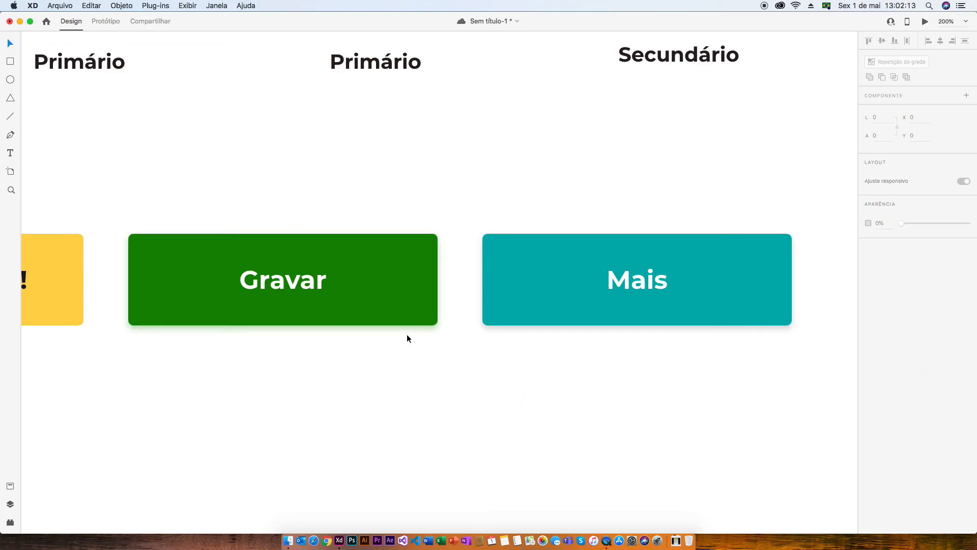
left_click(521, 308)
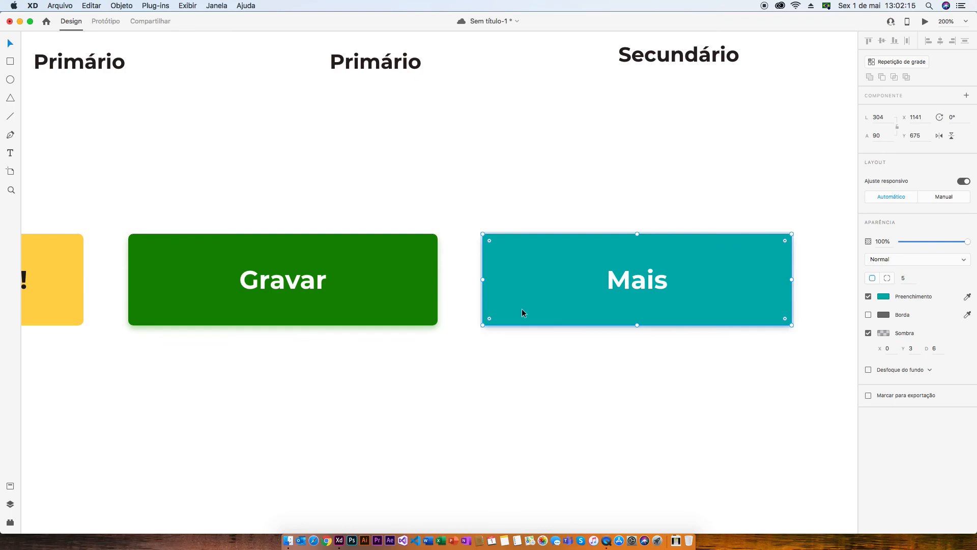
left_click(542, 338)
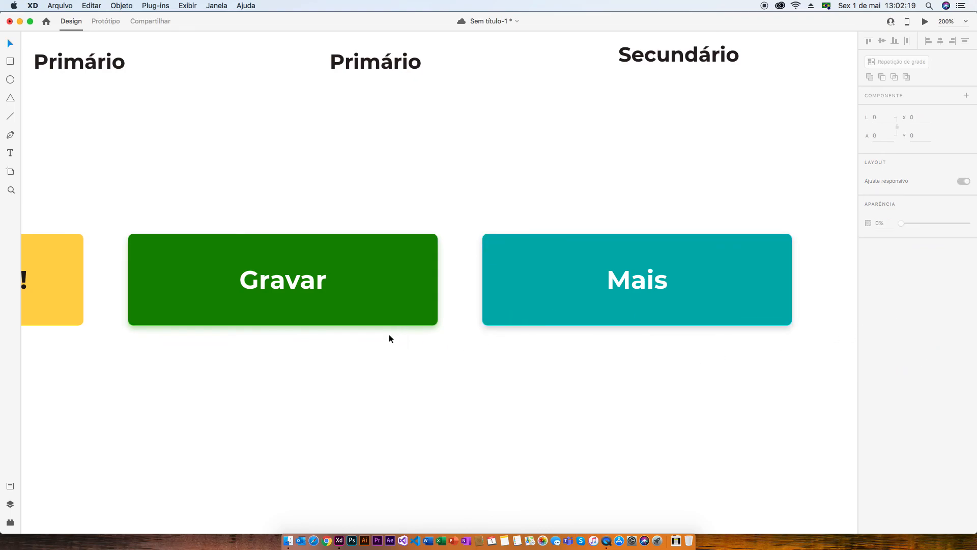
Add a drop shadow to the yellow "Compre agora!" button, sampling the button's own yellow as the shadow colour.
scroll(390, 333, "left", 5)
left_click(197, 316)
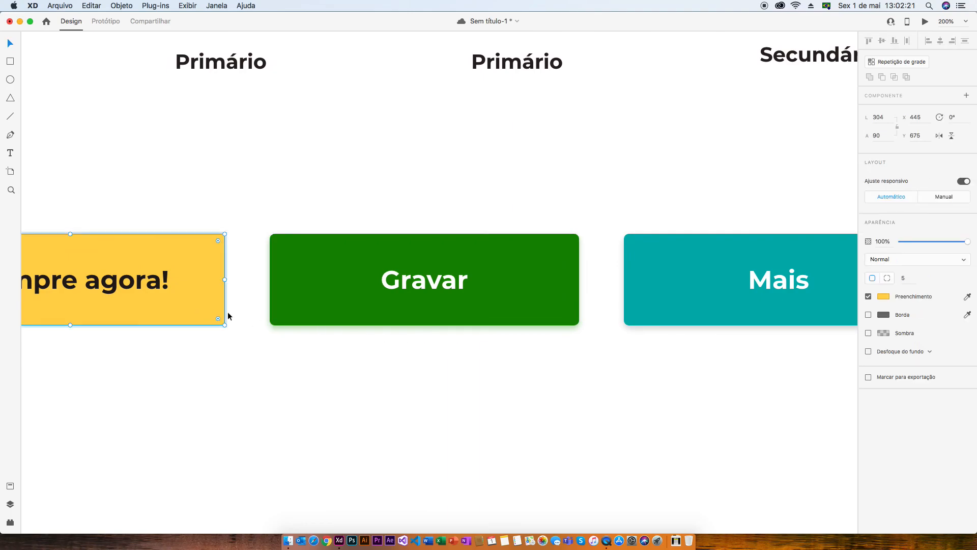
left_click(868, 333)
left_click(888, 334)
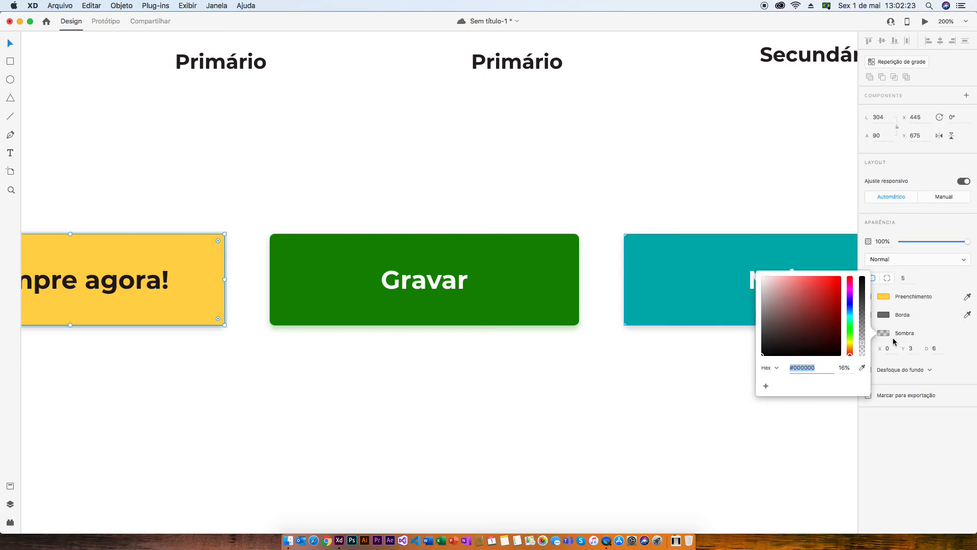
left_click(862, 367)
left_click(203, 298)
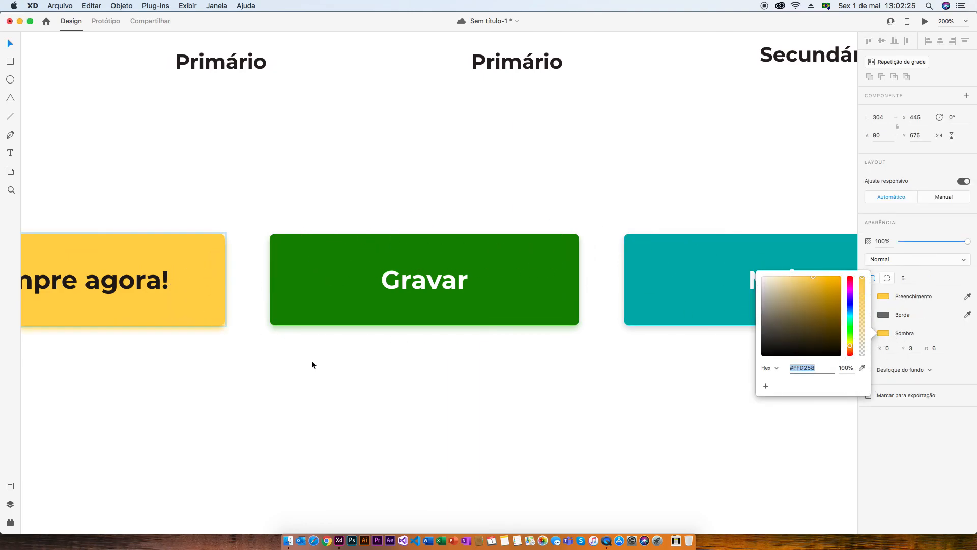
Close the yellow button's shadow colour settings, view the coloured button row at 100%, and save the document.
left_click(368, 365)
scroll(348, 360, "left", 5)
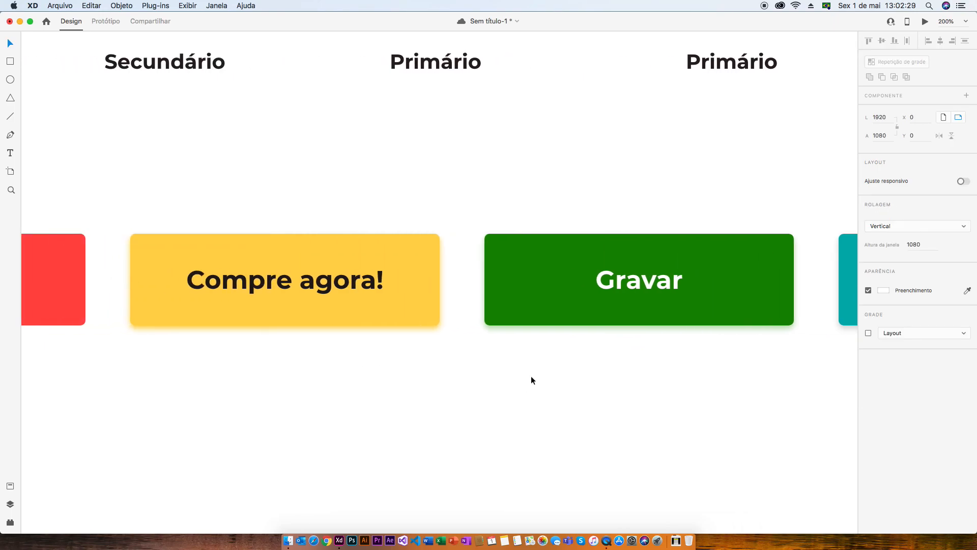
key("super+1")
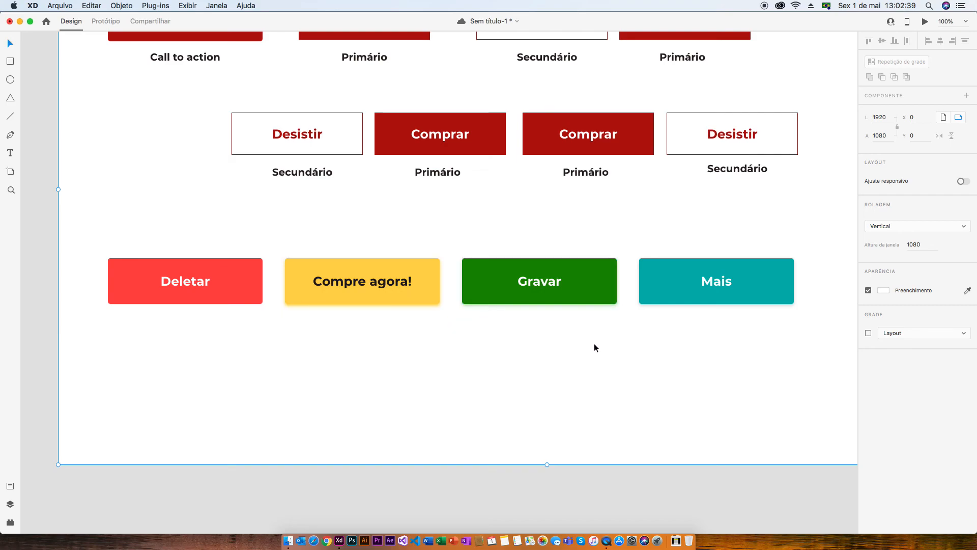
key("super+s")
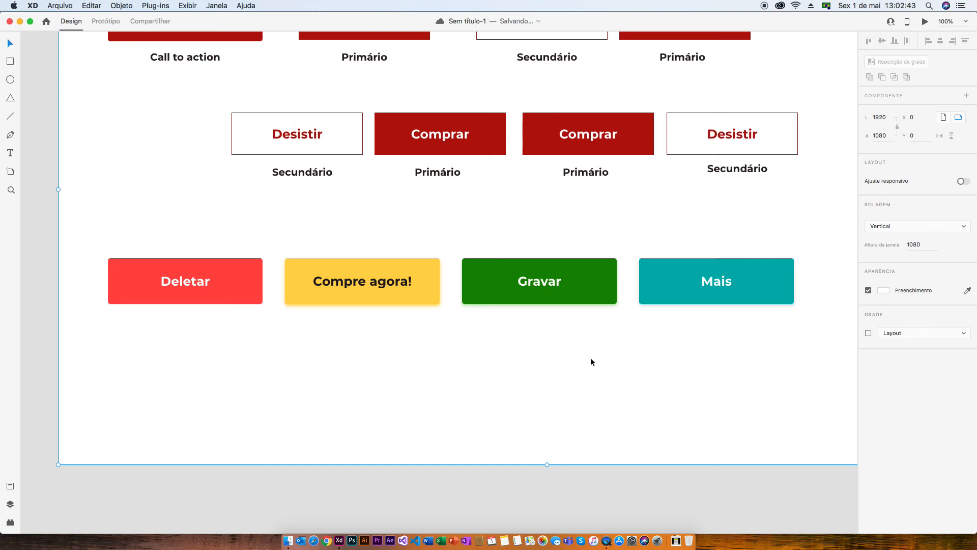
Duplicate the yellow "Compre agora!" button directly beneath the original, aligned to its edges.
left_click(438, 299)
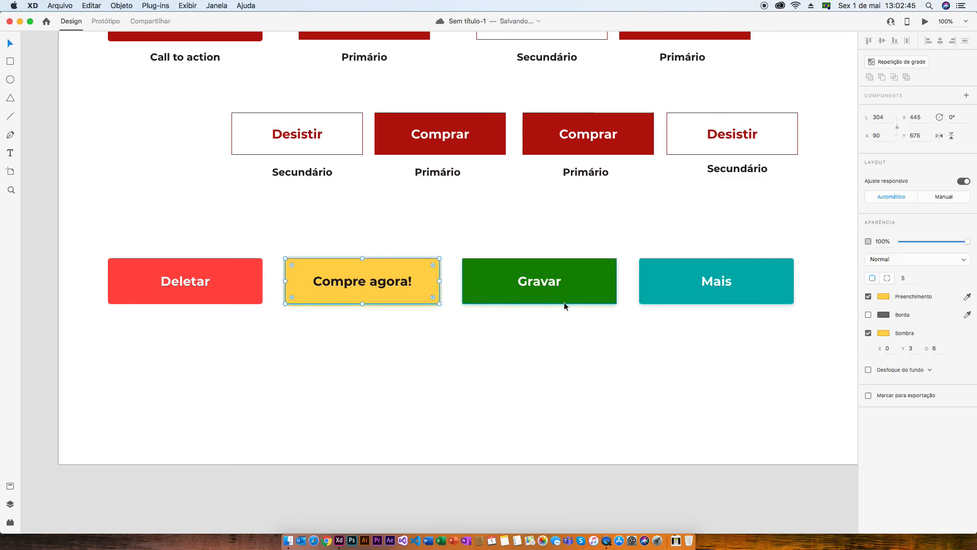
left_click(501, 326)
left_click(434, 284)
left_click_drag(433, 284, 431, 329)
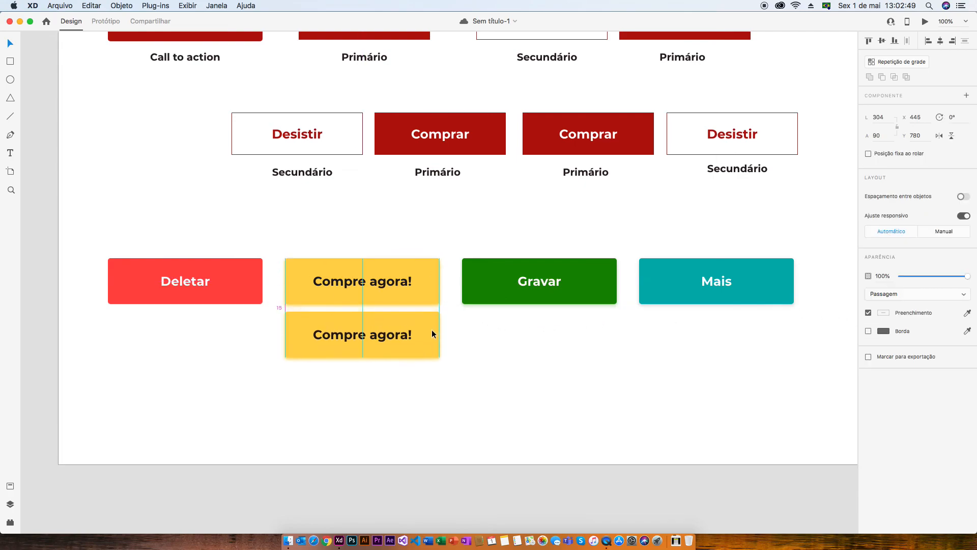
Set the shadow opacity of the lower "Compre agora!" button to 30%.
left_click(868, 333)
left_click(883, 333)
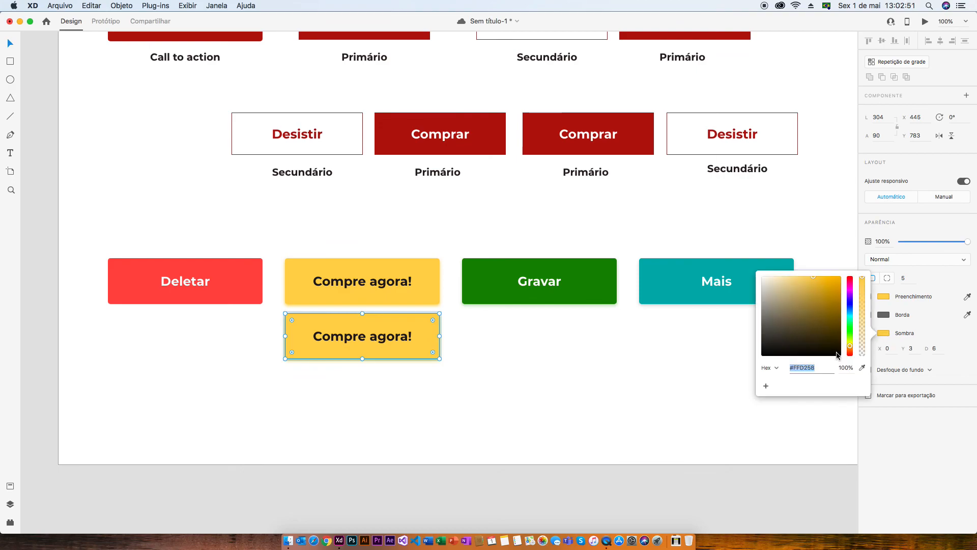
left_click(847, 367)
type("3")
key("Return")
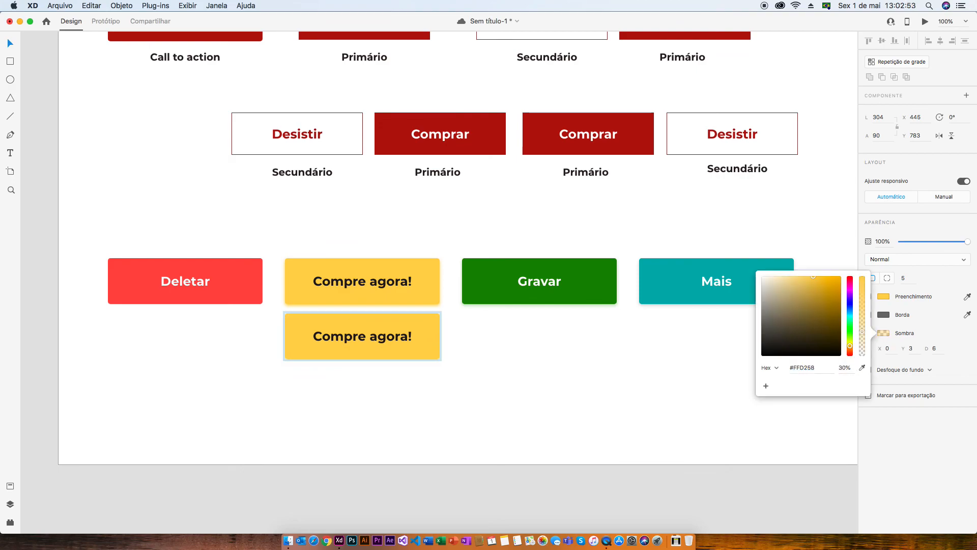
left_click(554, 346)
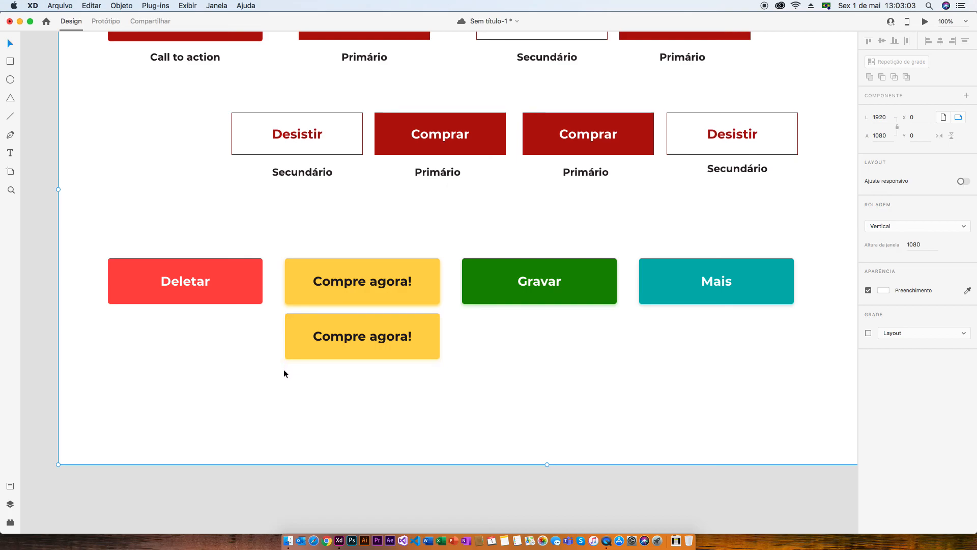
Compare the shadows of the two yellow "Compre agora!" buttons up close and save the document.
scroll(284, 370, "up", 5)
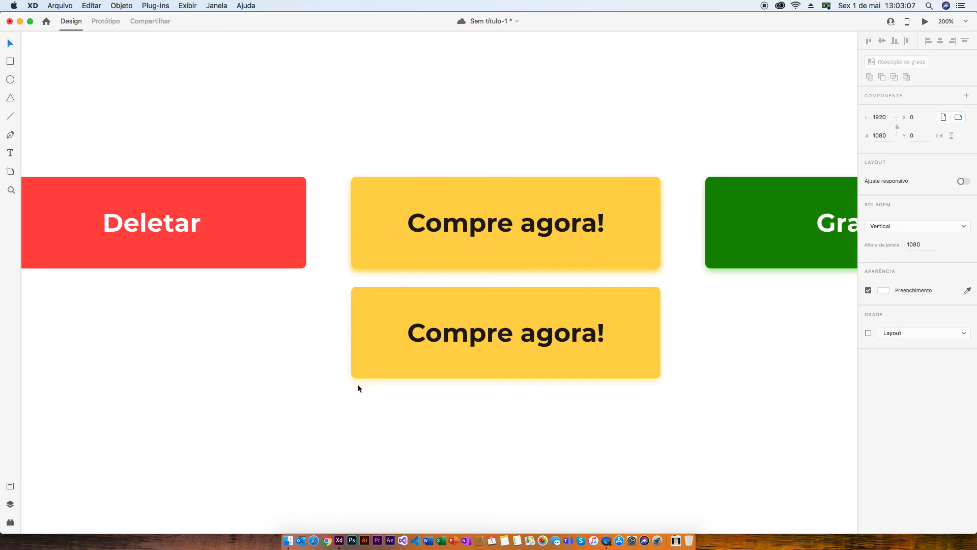
scroll(258, 375, "down", 5)
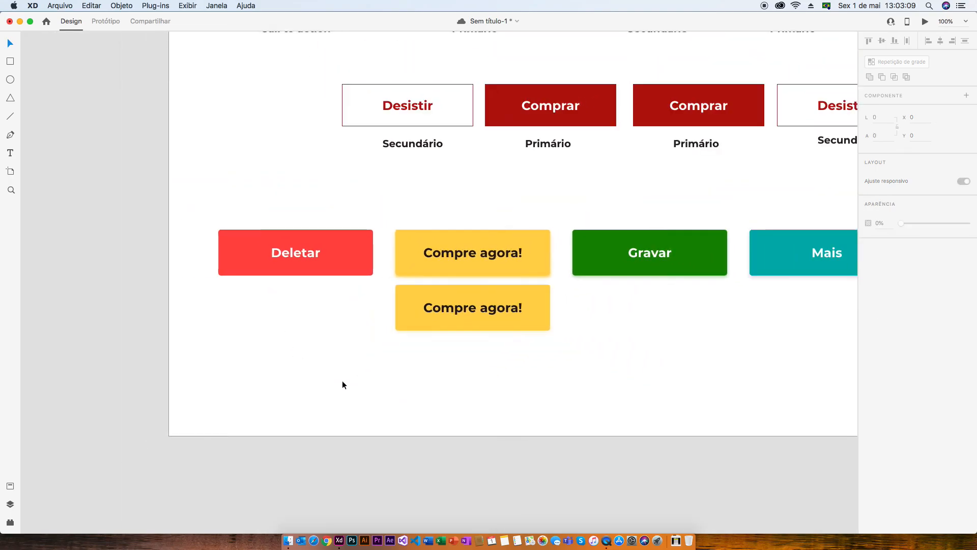
left_click_drag(590, 336, 454, 359)
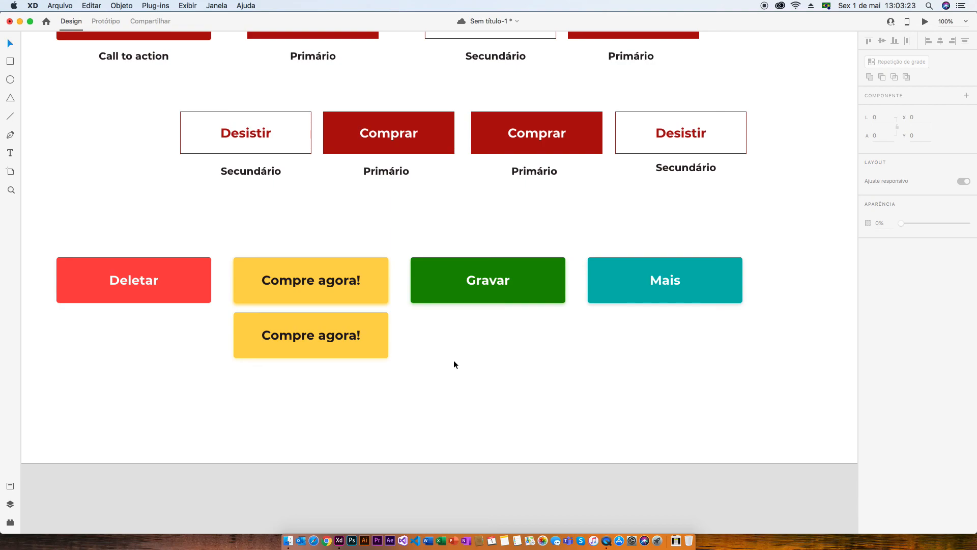
key("super+s")
left_click_drag(565, 199, 600, 247)
key("super+minus")
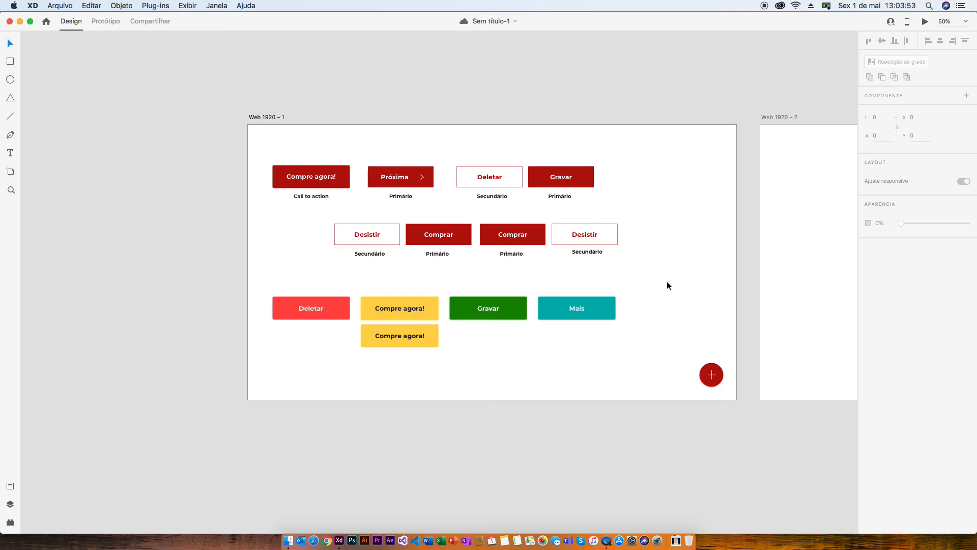
Minimize the design document's window to show the desktop.
left_click_drag(612, 283, 247, 365)
left_click(273, 375)
left_click(596, 514)
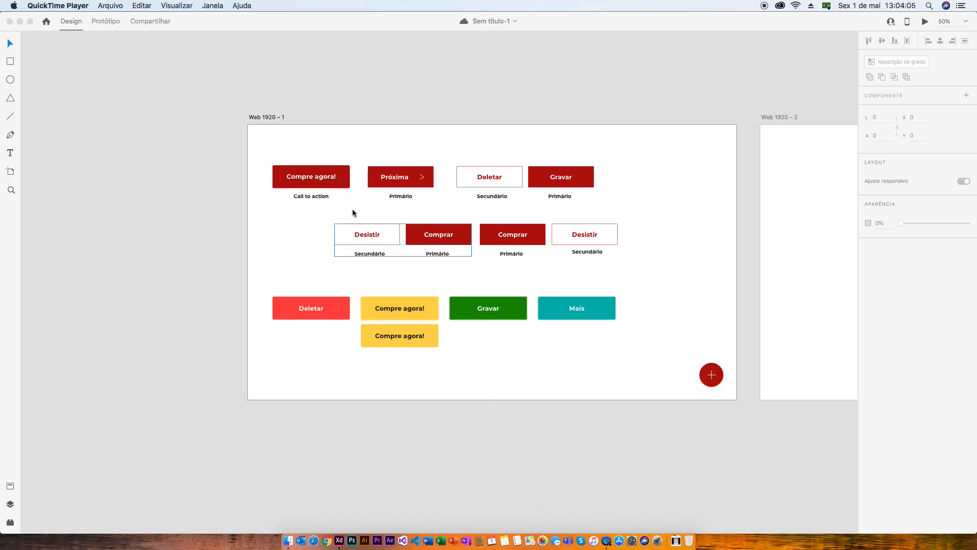
left_click(20, 21)
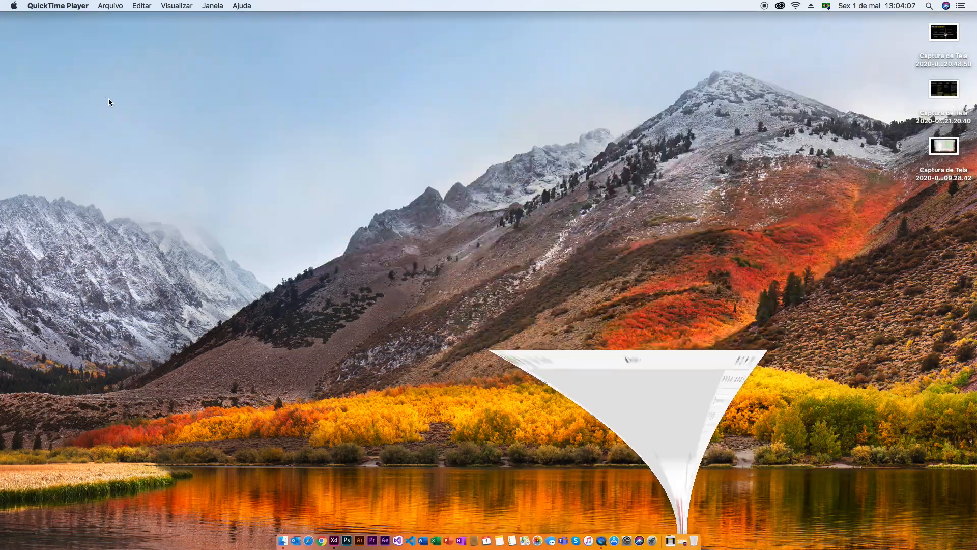